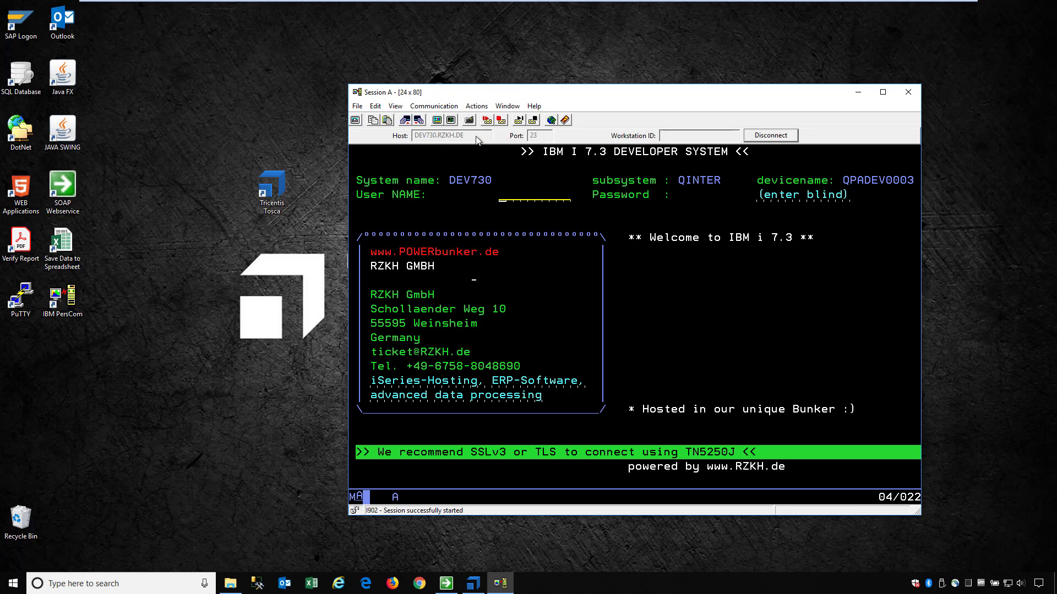
Confirm in Save As that the workstation profile is pub1.ws, cancel, and close Session A
left_click(355, 107)
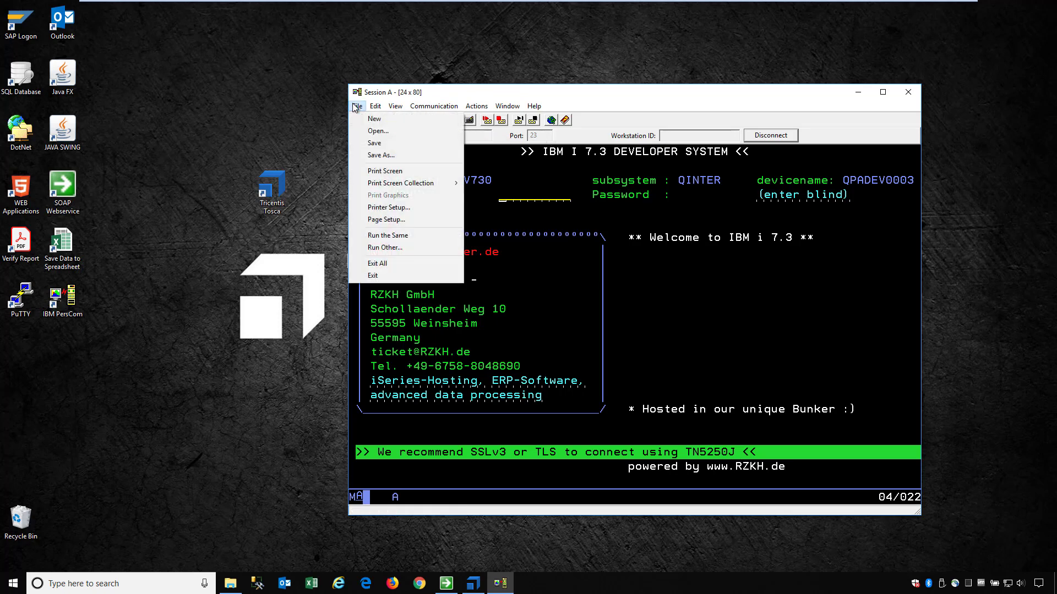
left_click(379, 155)
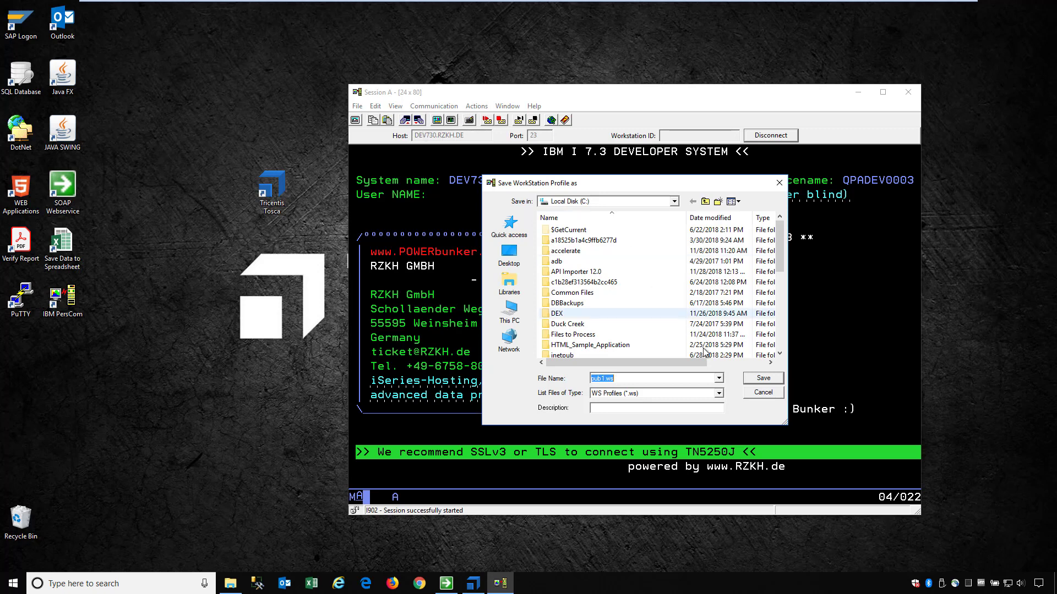
left_click(766, 396)
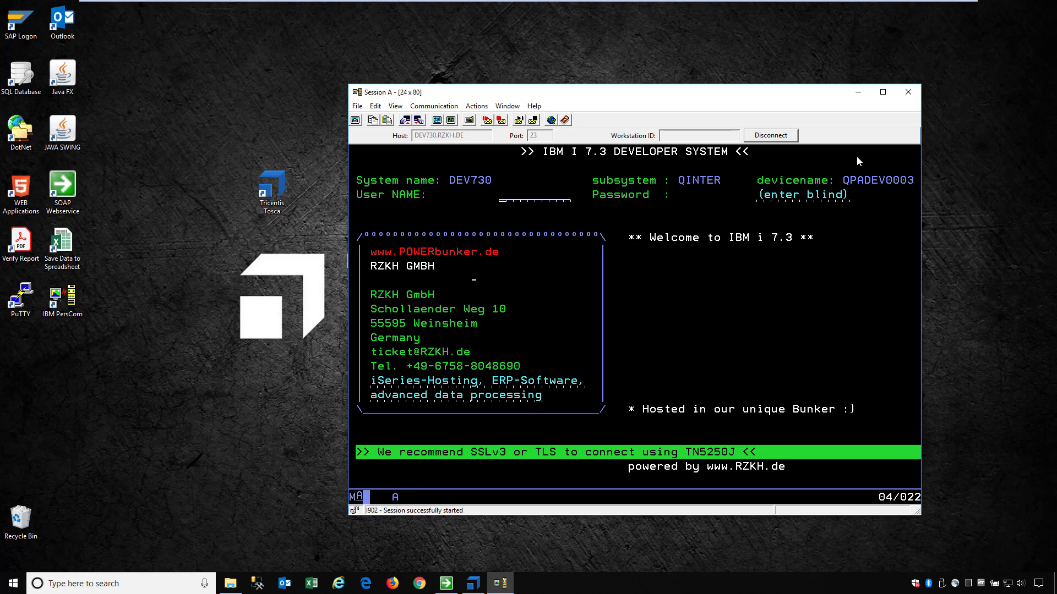
left_click(908, 93)
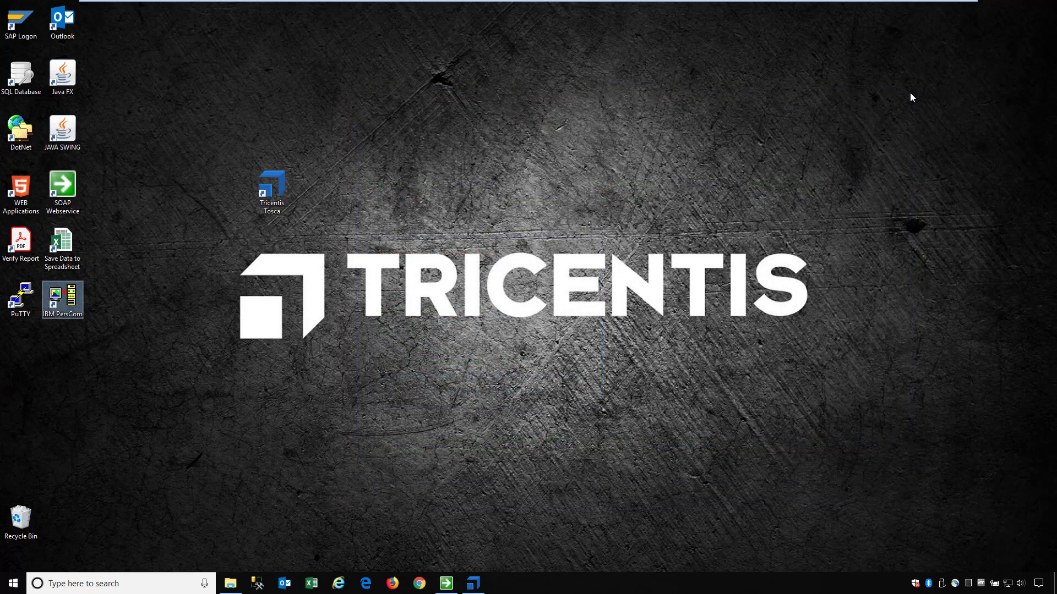
Return to Tosca Commander and list the 1. Work with Active Jobs steps under Mainframe Automation
left_click(471, 581)
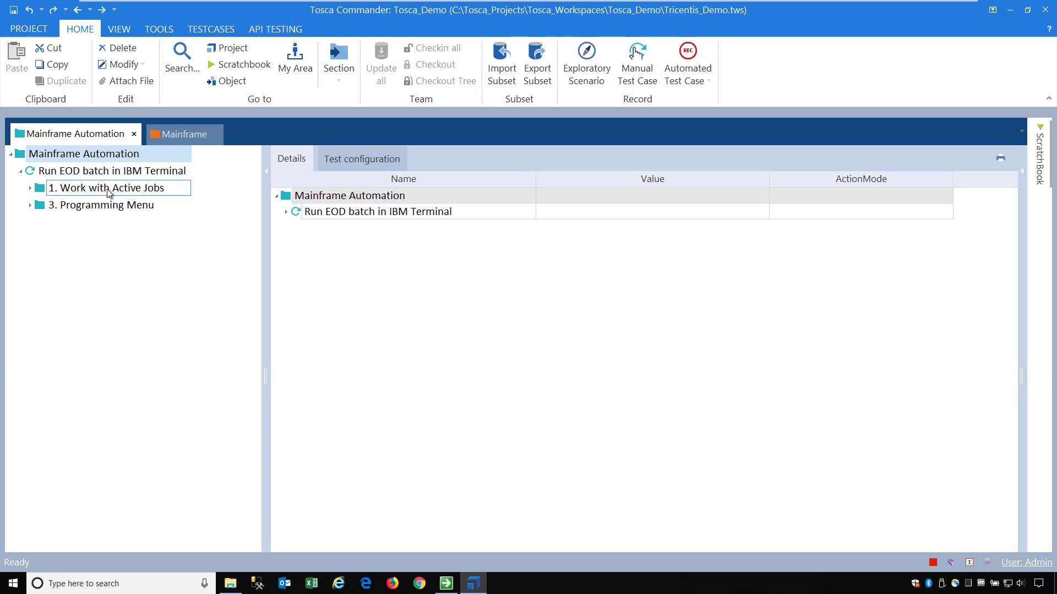
left_click(168, 137)
left_click(119, 187)
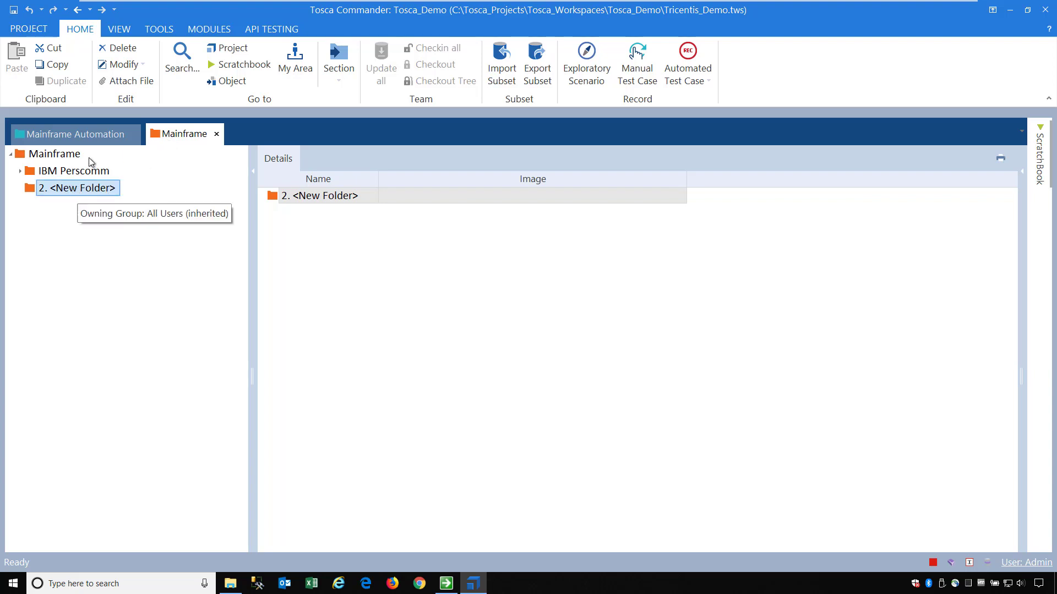
left_click(88, 137)
left_click(77, 205)
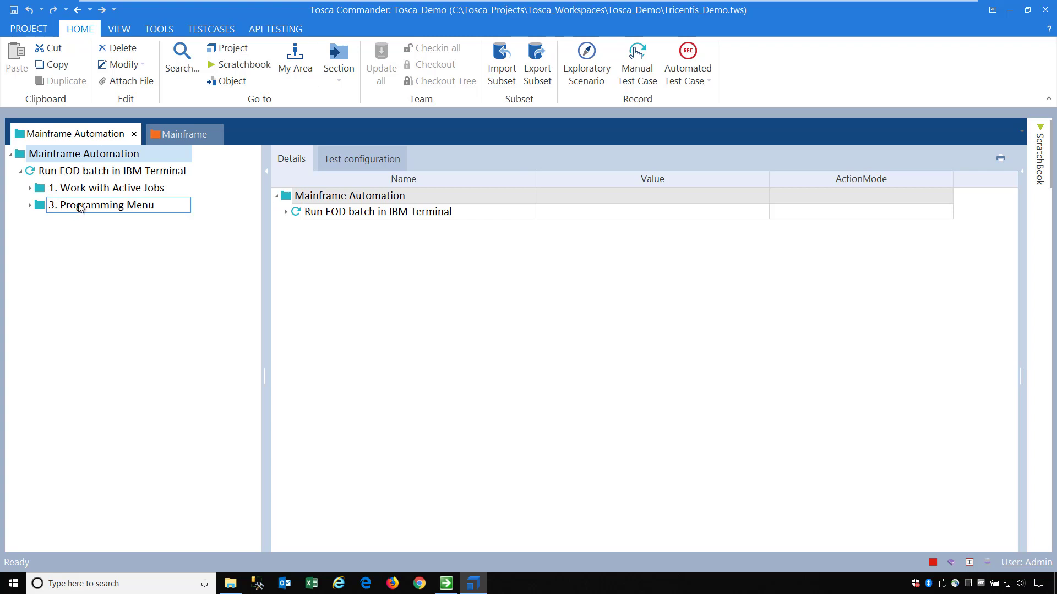
left_click(93, 197)
left_click(94, 196)
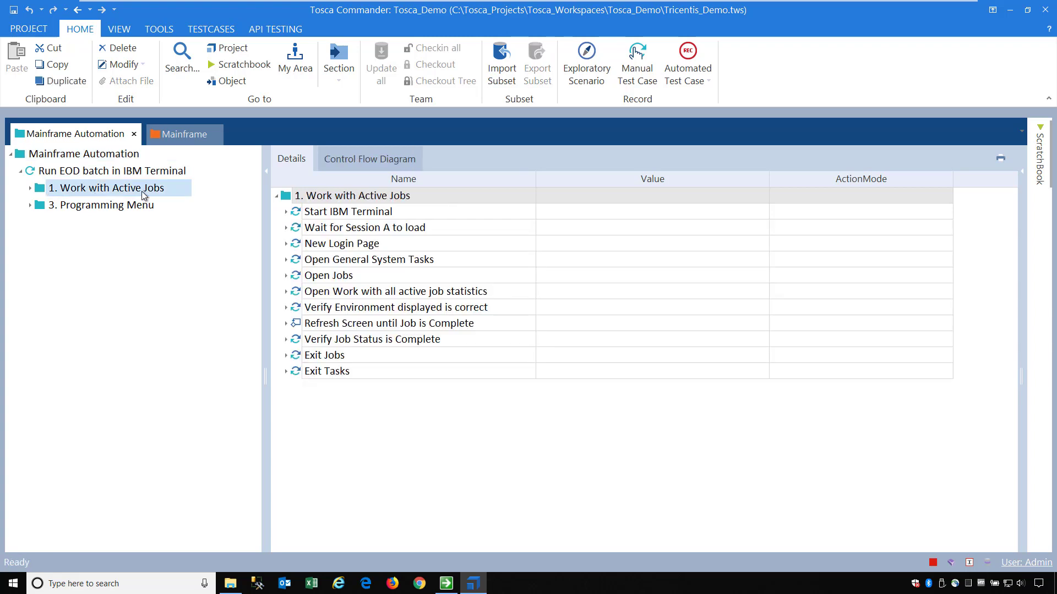
Inspect the Start IBM Terminal values and the Wait for Session A to load Host condition
left_click(285, 214)
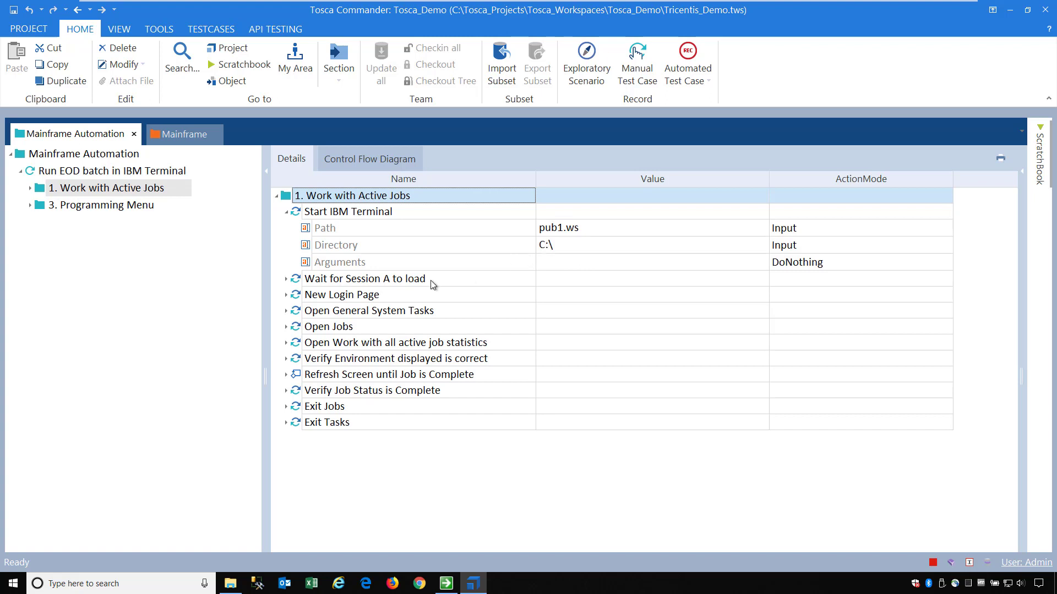
left_click(285, 280)
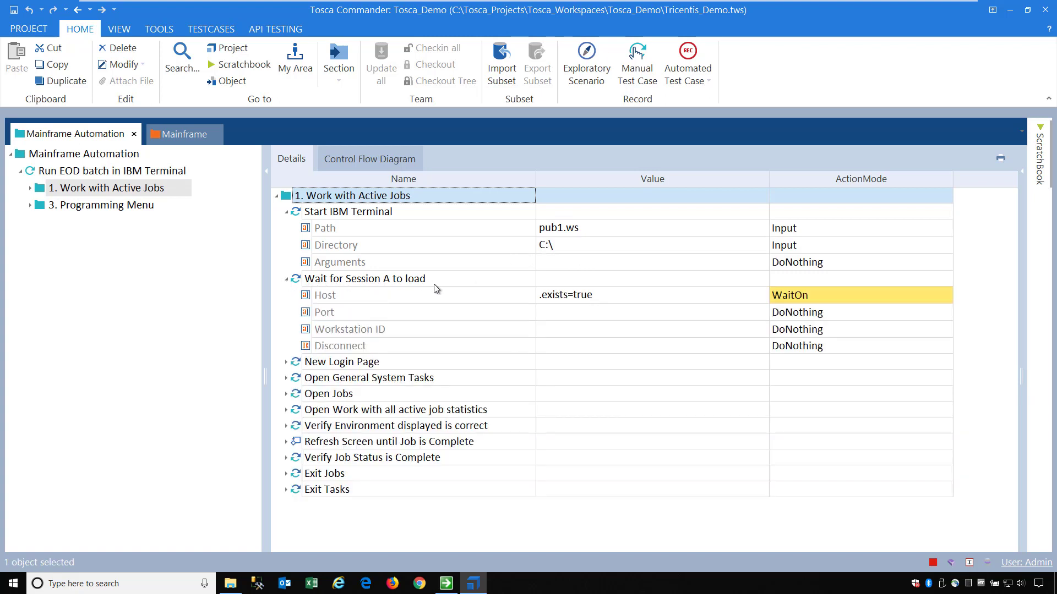
left_click(457, 300)
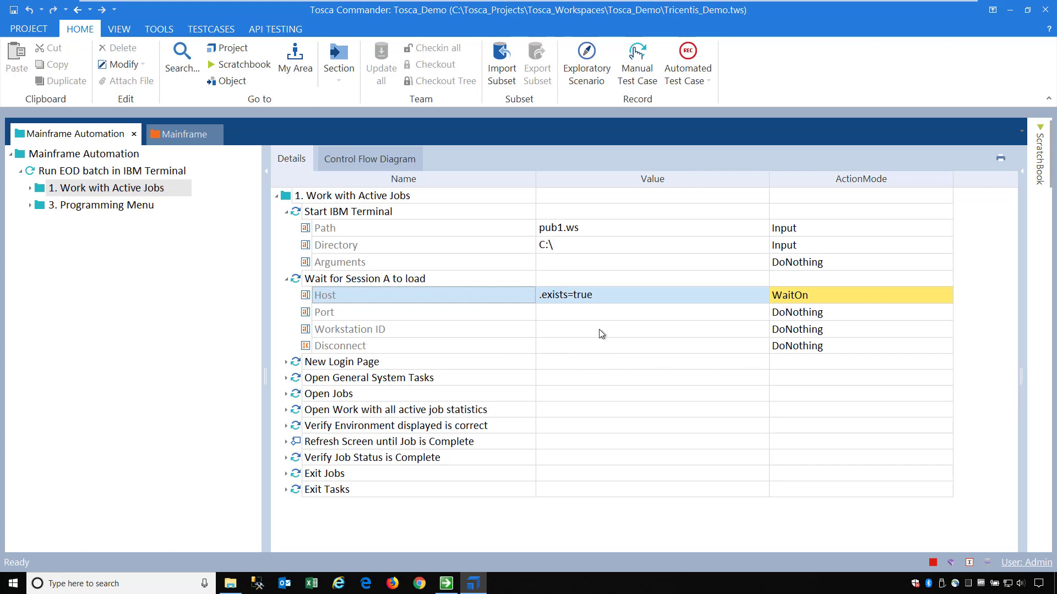
left_click(287, 279)
left_click(286, 212)
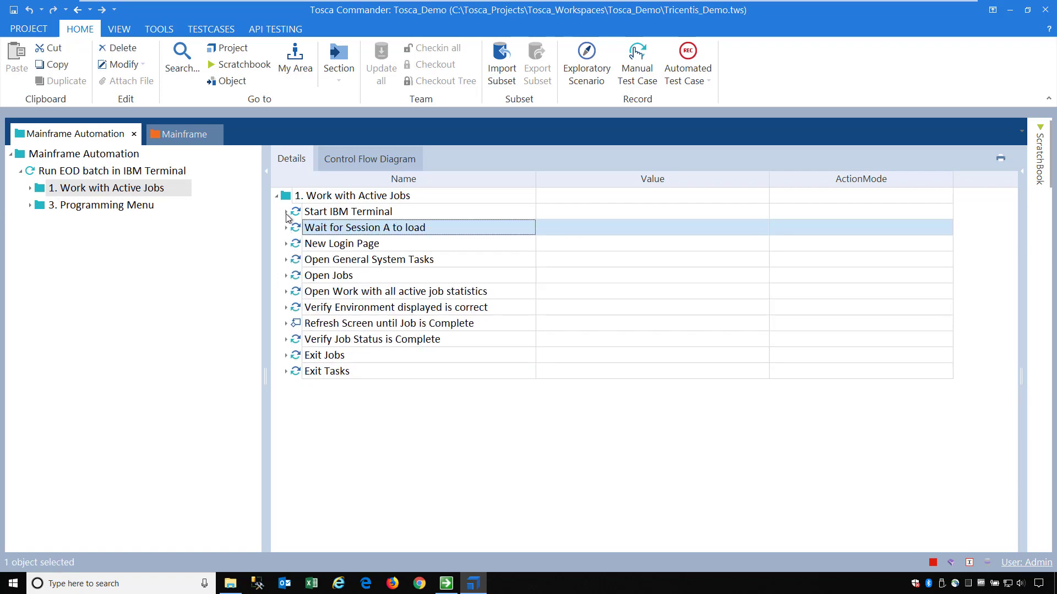
Expand New Login Page and widen the step details area by shrinking the tree panel
left_click(286, 244)
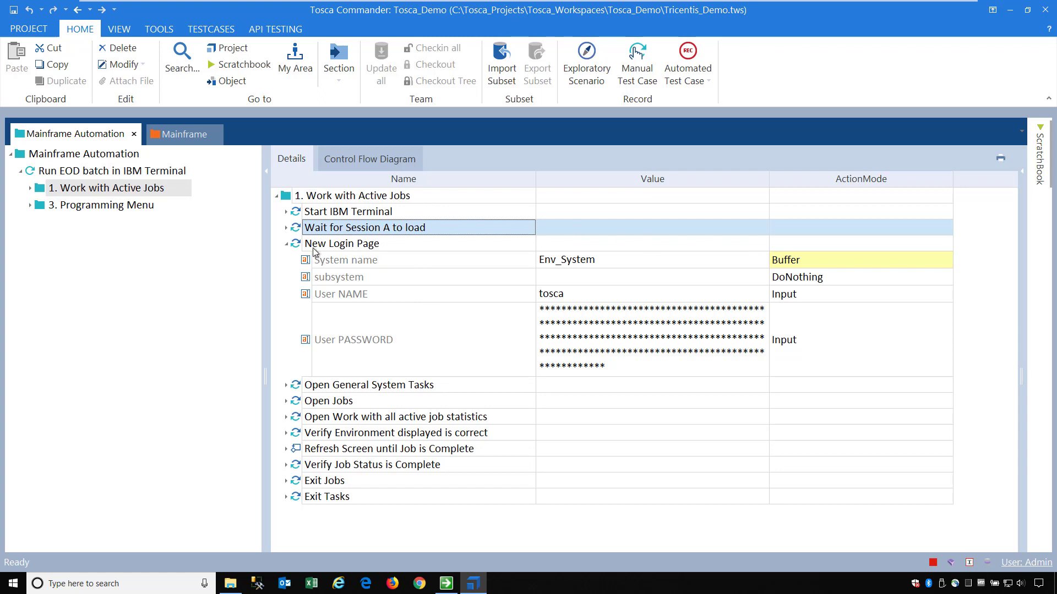
left_click_drag(268, 278, 219, 306)
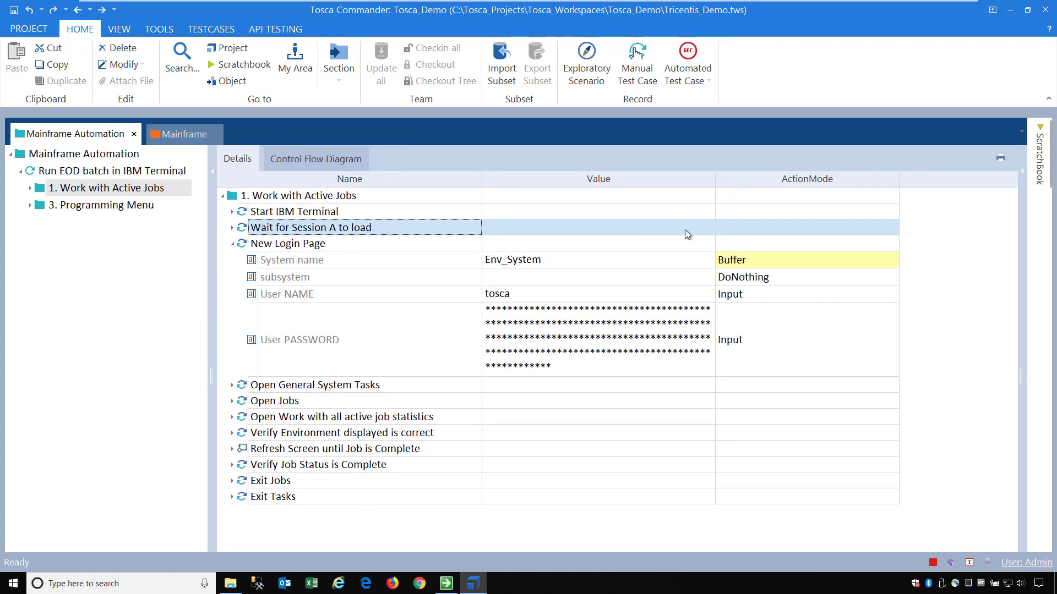
right_click(933, 176)
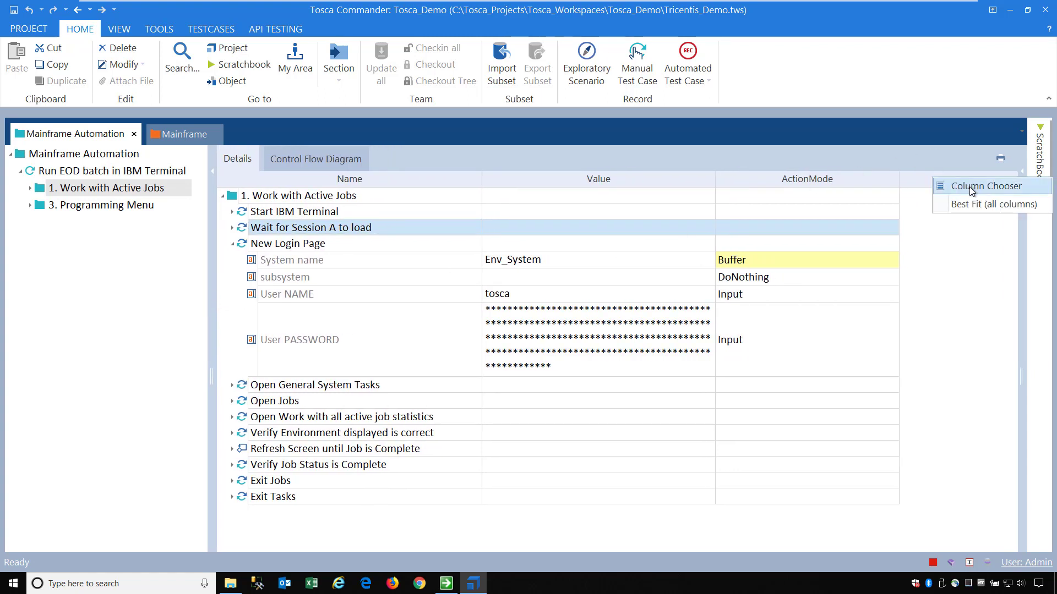
Add the Image column to the step grid via the Column Chooser
left_click(969, 187)
left_click_drag(1010, 422, 1009, 466)
left_click_drag(936, 410, 986, 181)
left_click(1008, 374)
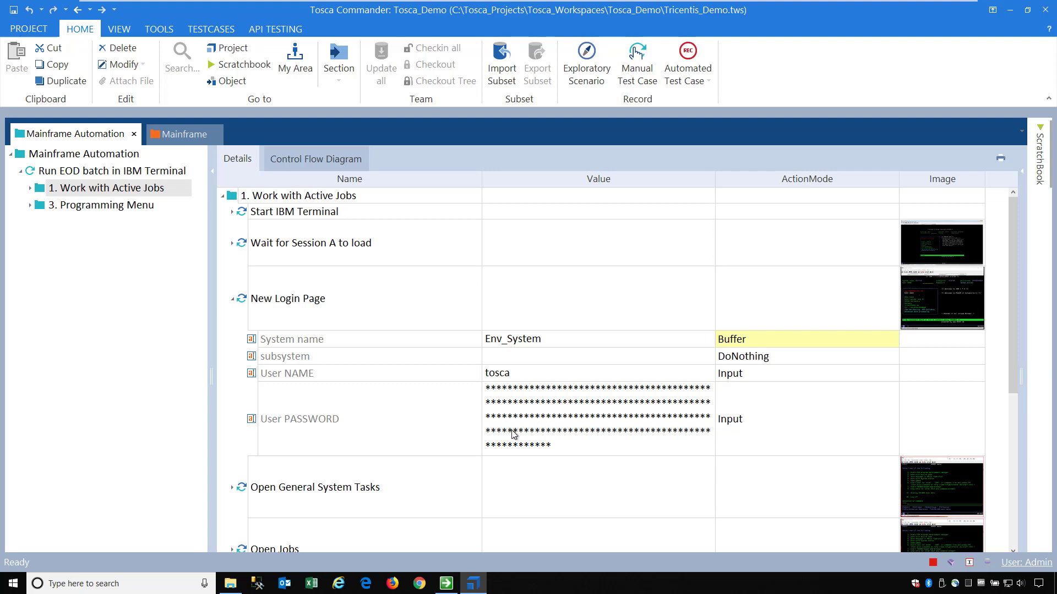
Review Open General System Tasks, Open Jobs, job statistics and Verify Environment step values
left_click(233, 302)
left_click(233, 363)
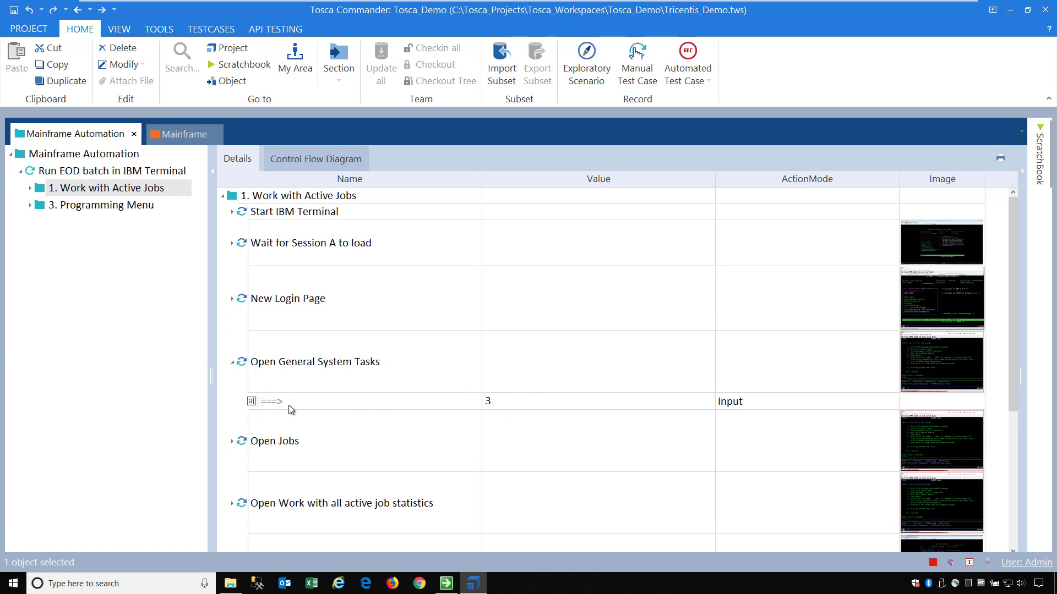
left_click(233, 362)
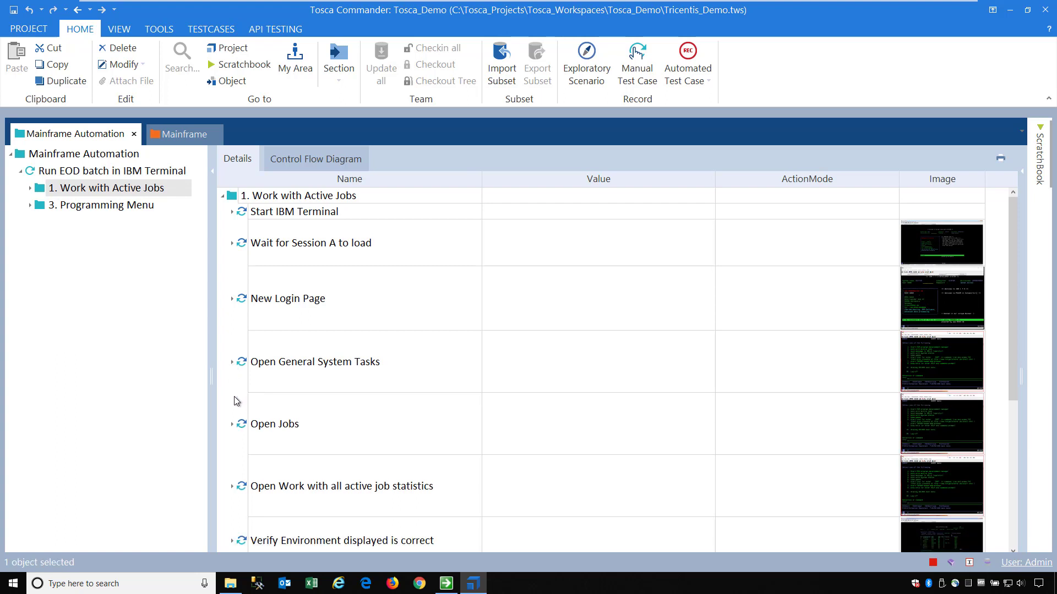
left_click(232, 425)
scroll(270, 400, "down", 3)
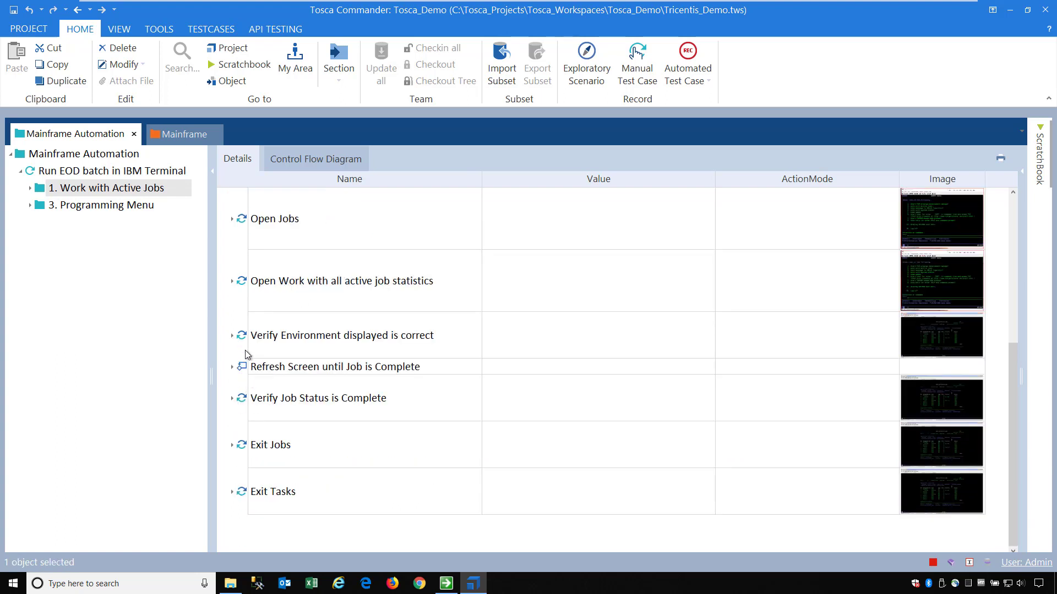
left_click(232, 282)
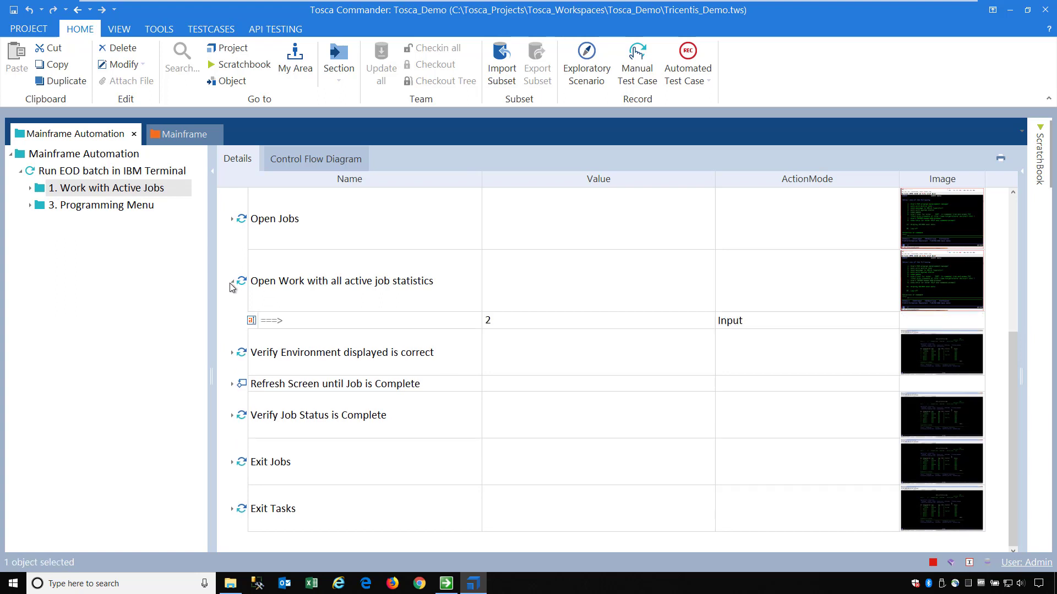
left_click(232, 282)
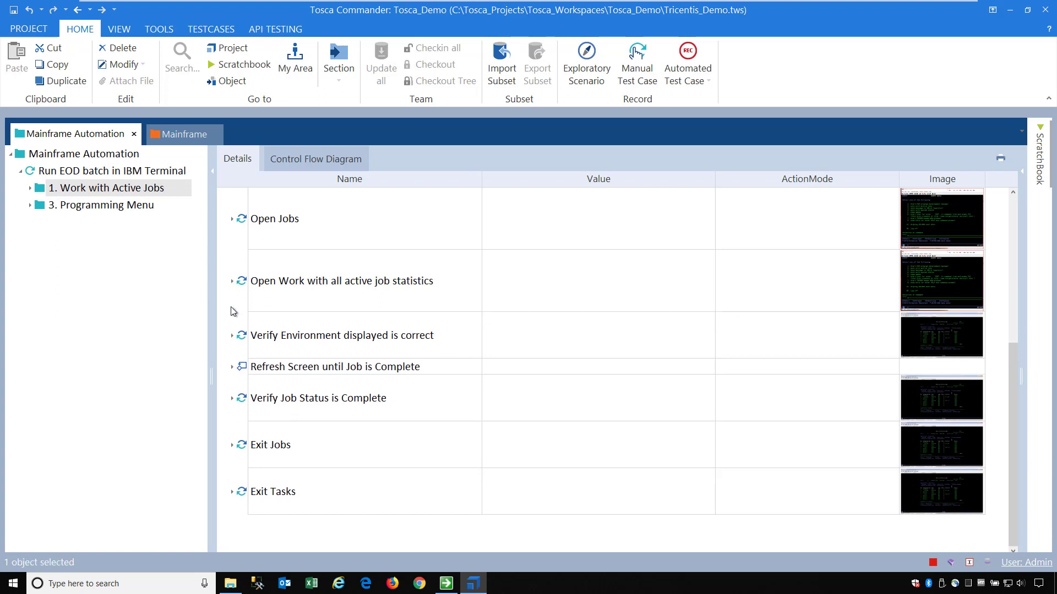
left_click(233, 335)
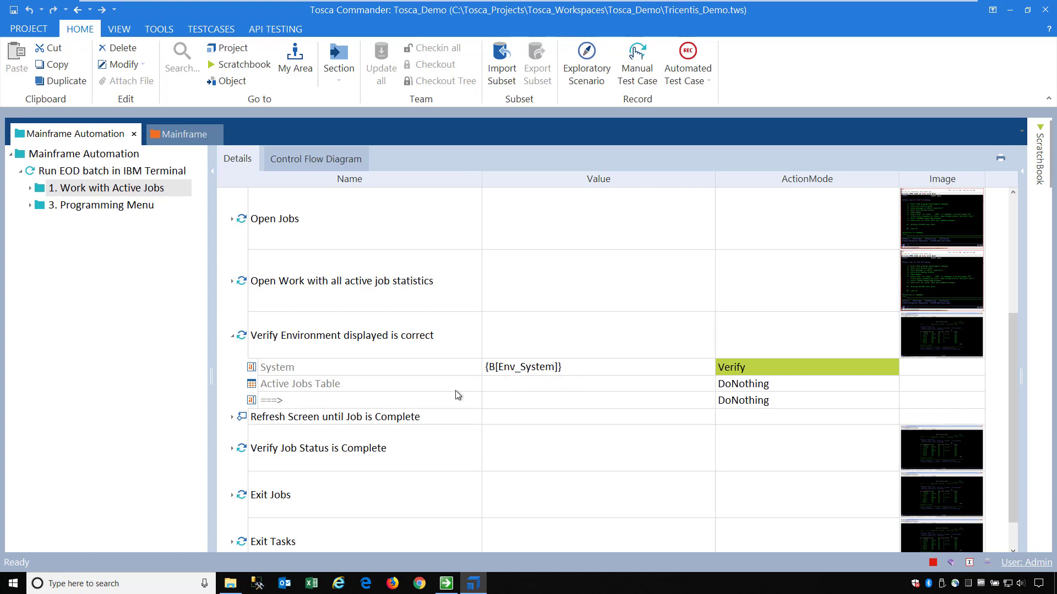
Expand the Refresh Screen loop ({f5}), its Condition and both Verify Job Status steps
left_click(232, 336)
left_click(231, 367)
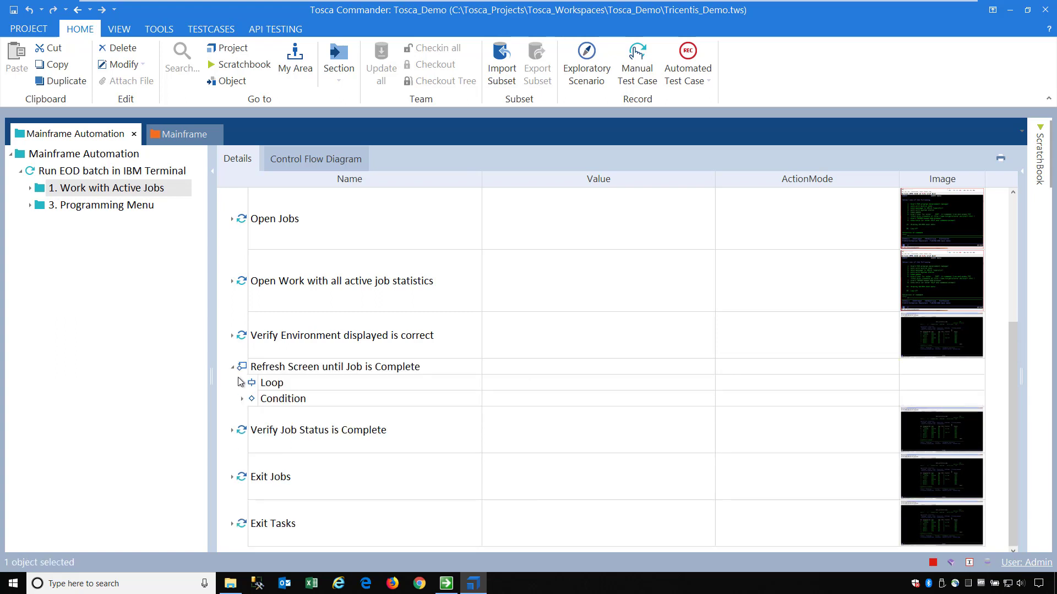
left_click(242, 383)
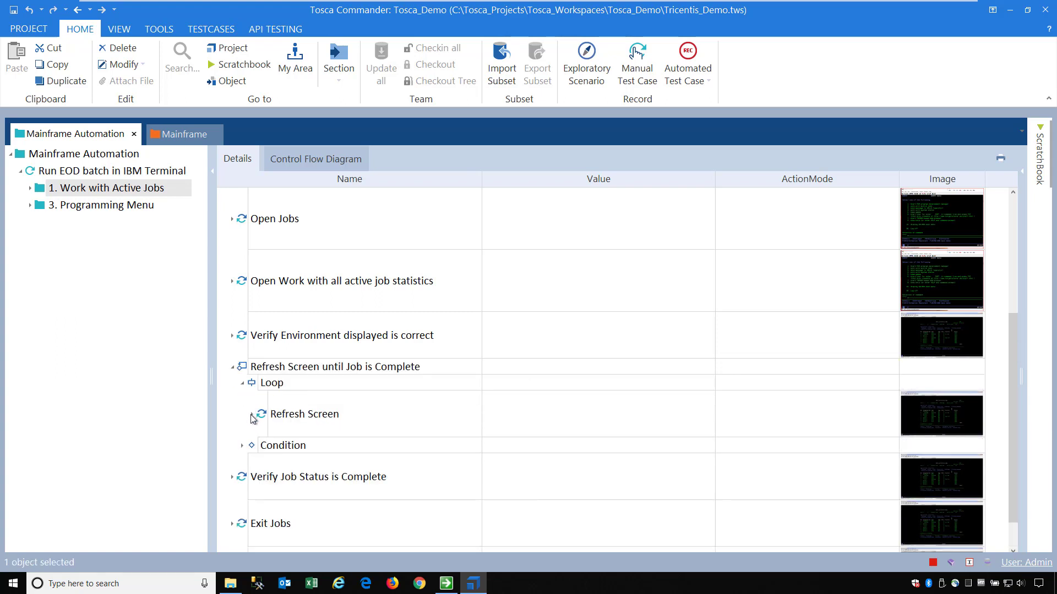
left_click(252, 414)
scroll(326, 372, "down", 3)
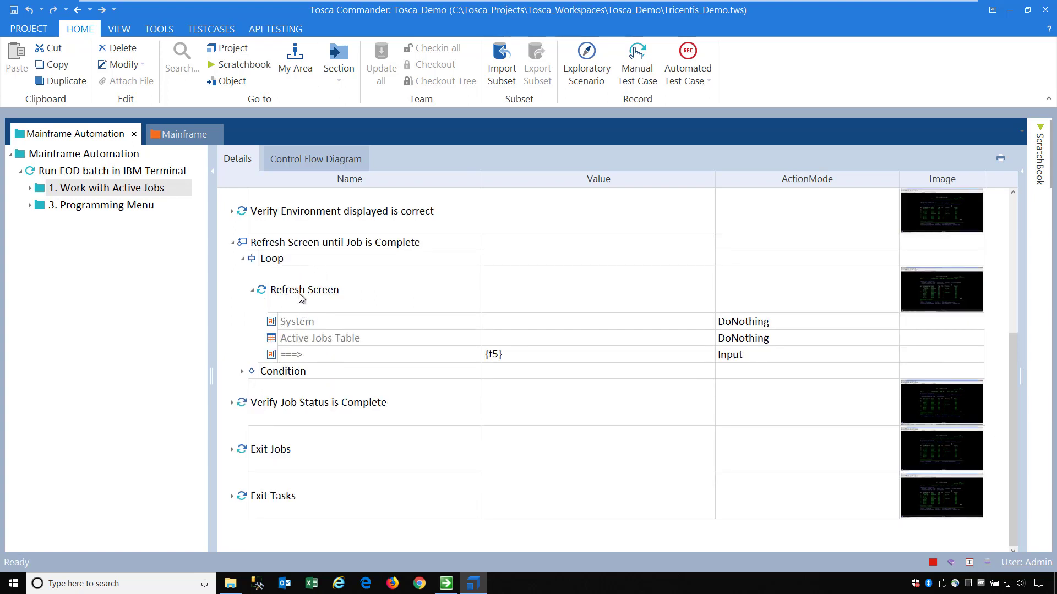
left_click(242, 373)
left_click(254, 405)
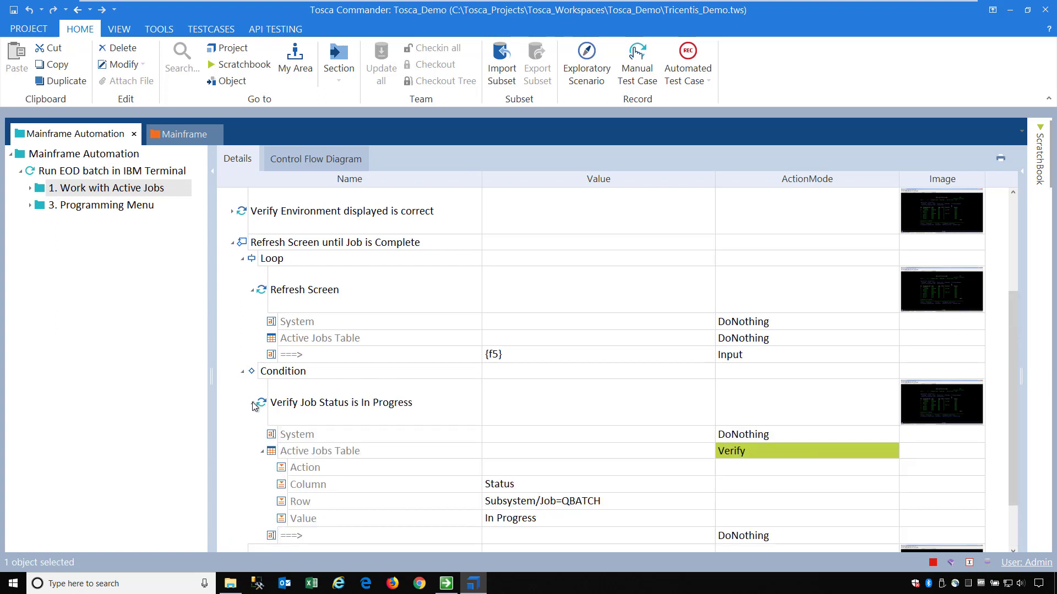
scroll(352, 393, "down", 2)
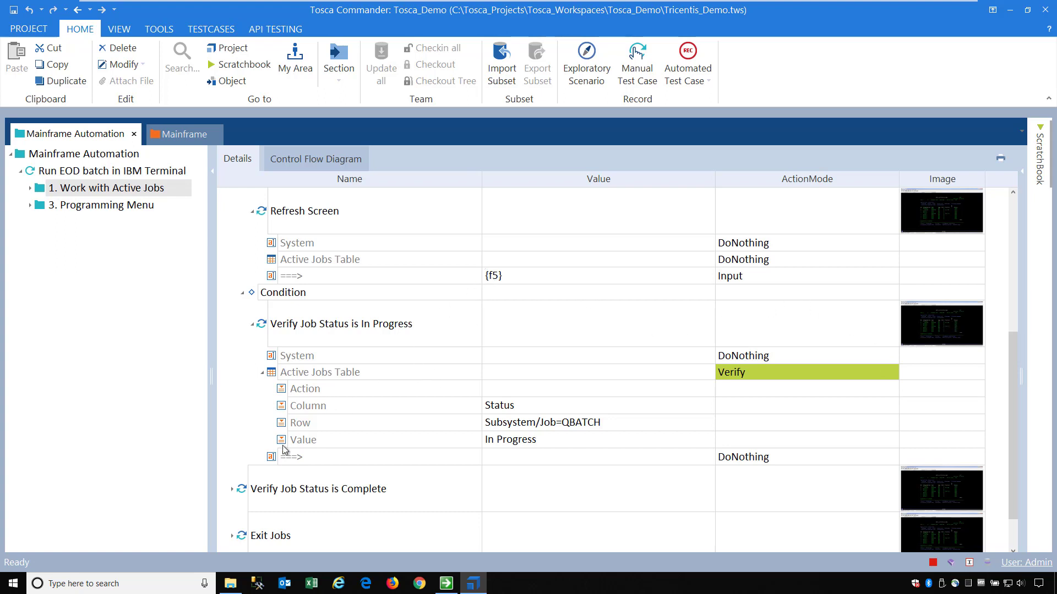
left_click(233, 489)
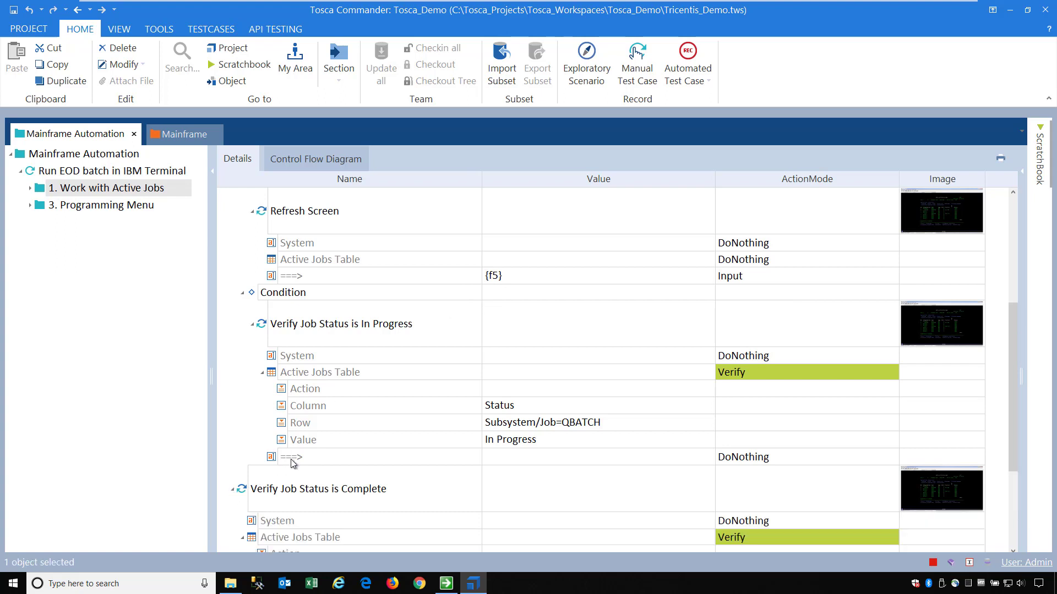
scroll(291, 464, "down", 3)
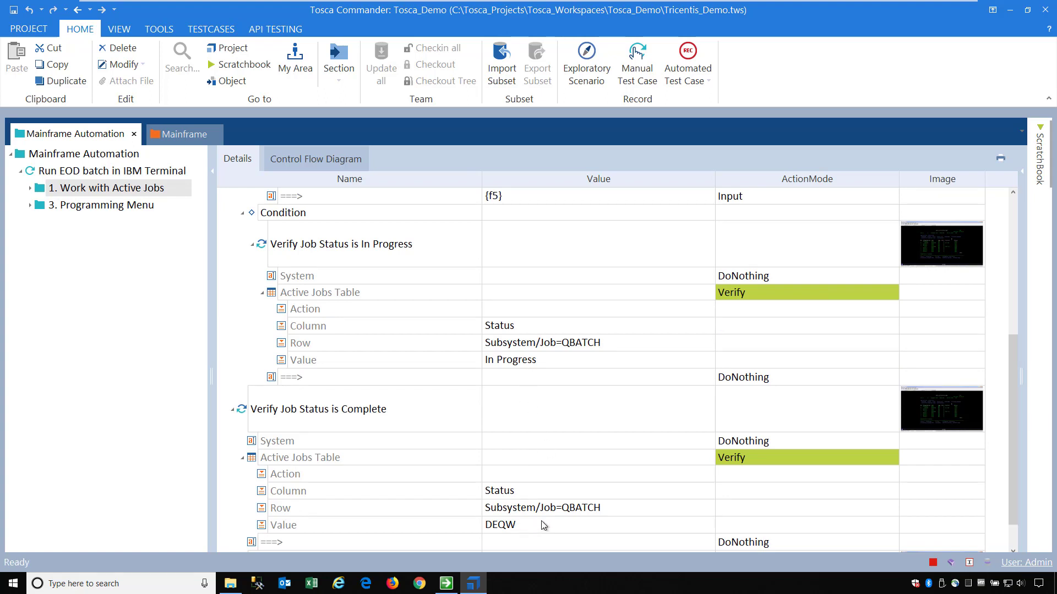
scroll(301, 295, "up", 3)
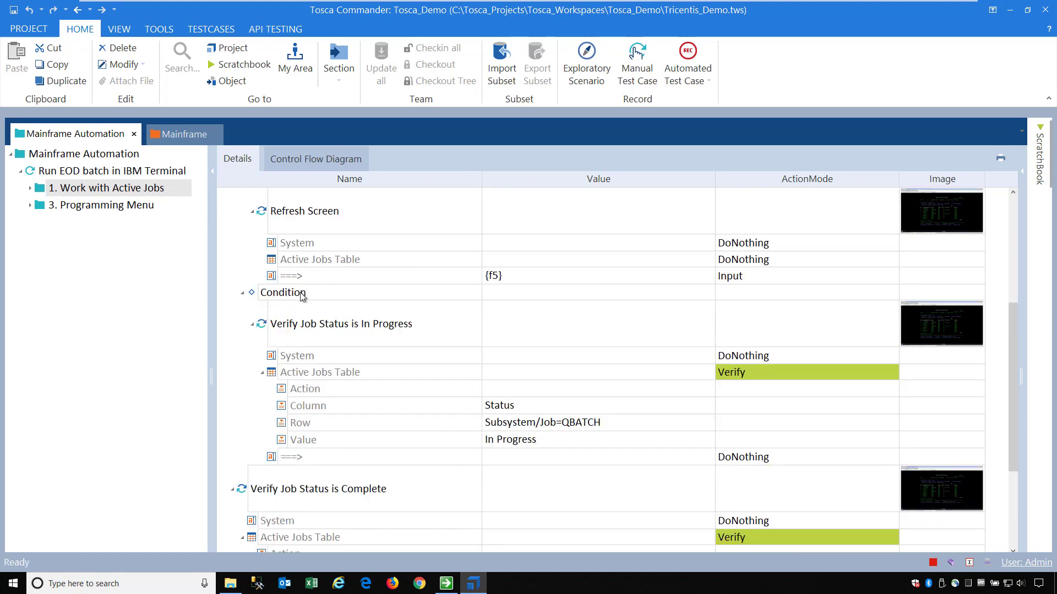
scroll(269, 264, "up", 4)
Collapse the refresh steps, check Exit Jobs and Exit Tasks send {f3}, and collapse them
left_click(233, 244)
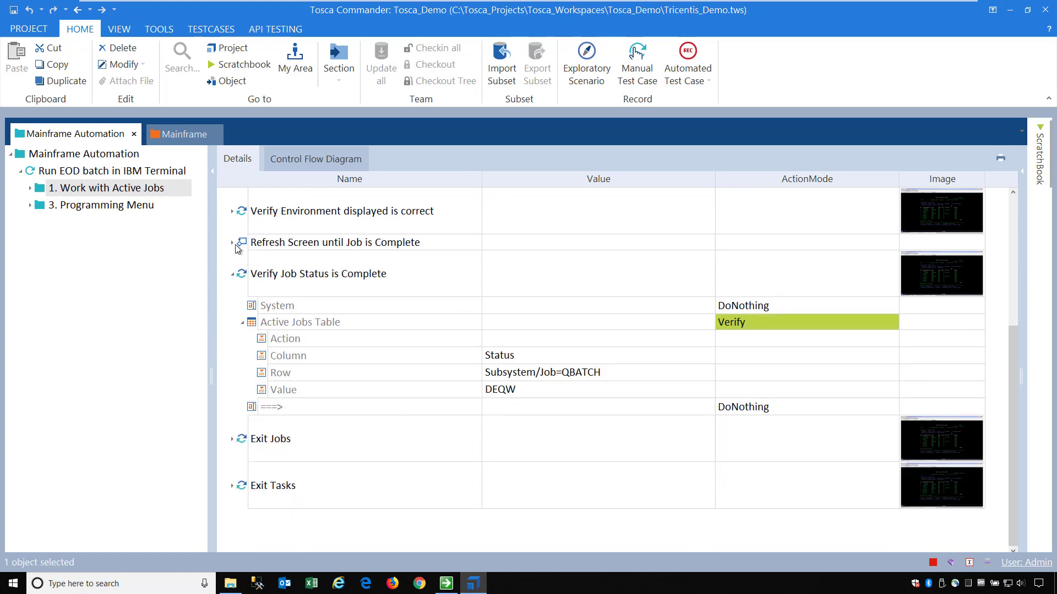
left_click(233, 275)
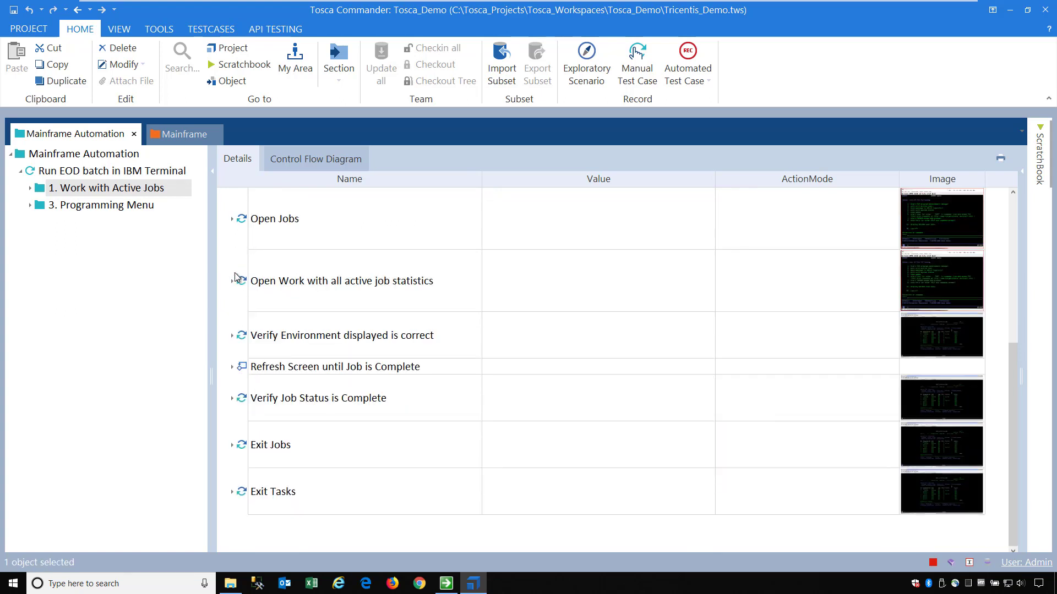
left_click(233, 444)
scroll(287, 477, "down", 1)
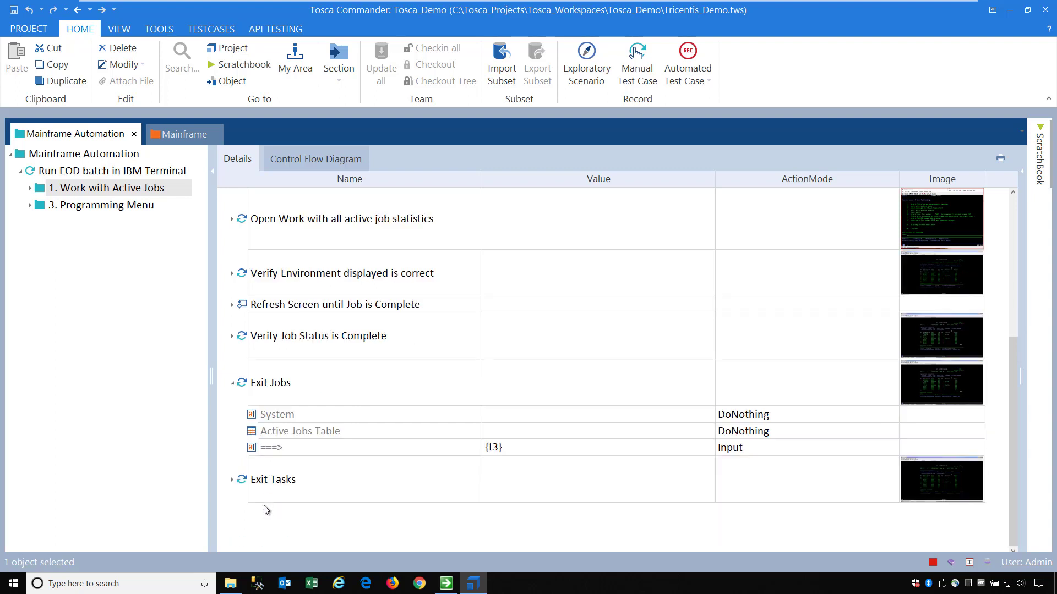
left_click(233, 480)
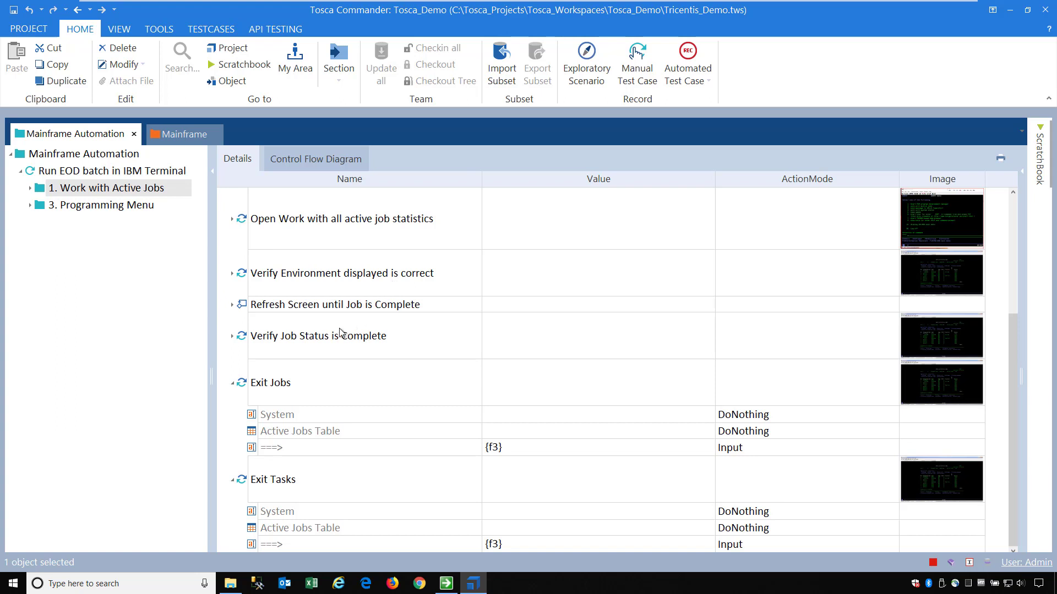
left_click(233, 386)
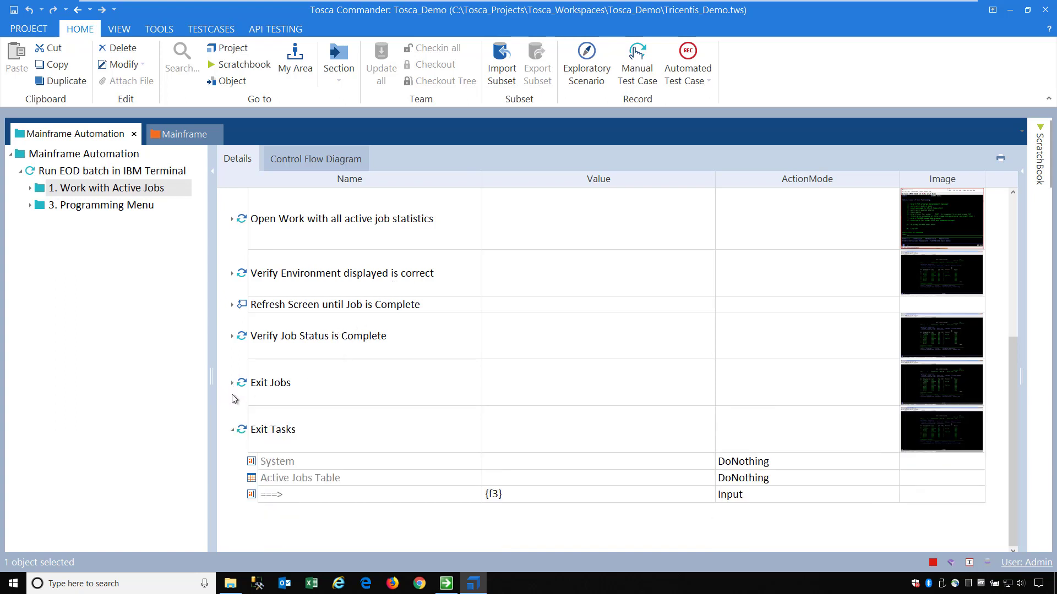
left_click(231, 431)
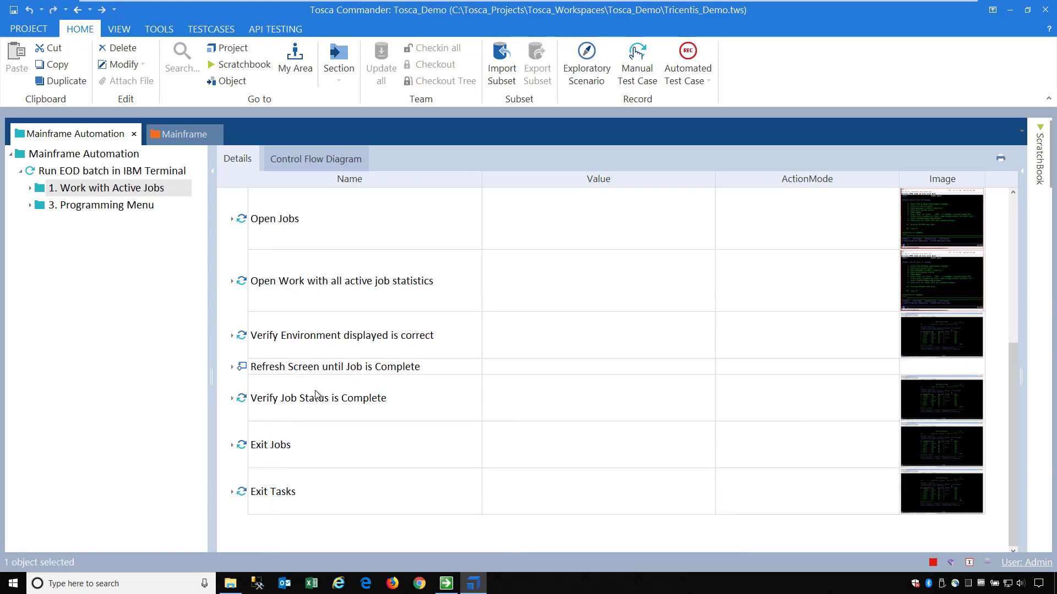
scroll(311, 387, "up", 3)
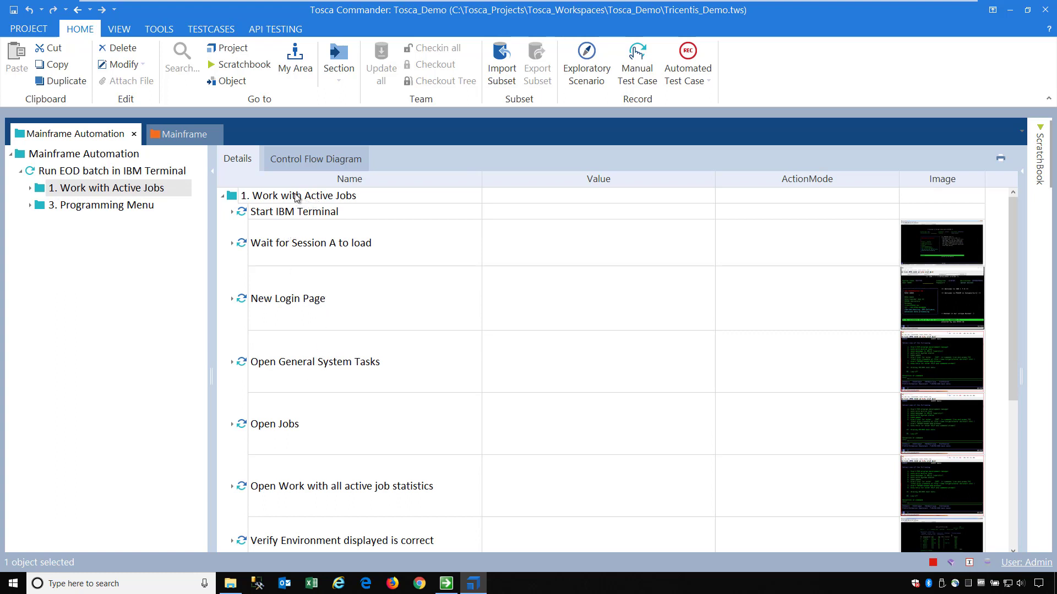
right_click(363, 200)
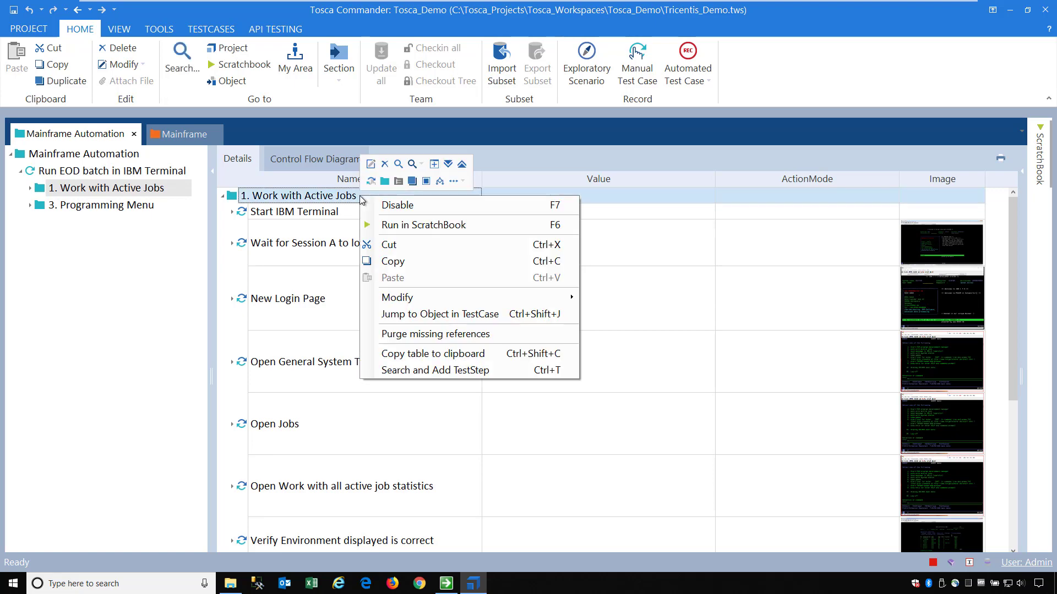
Run the 1. Work with Active Jobs folder in ScratchBook, starting Session A on DEV730
left_click(402, 225)
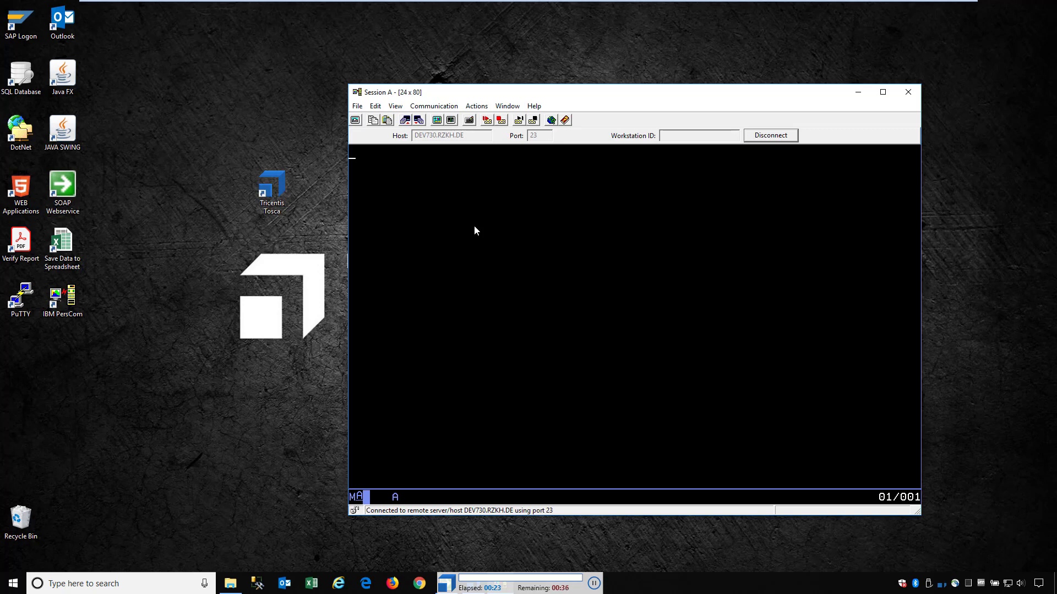
Sign on with the user ID and enter menu options 3, 1, 2 to reach active job statistics
type("TOSCA")
key("Return")
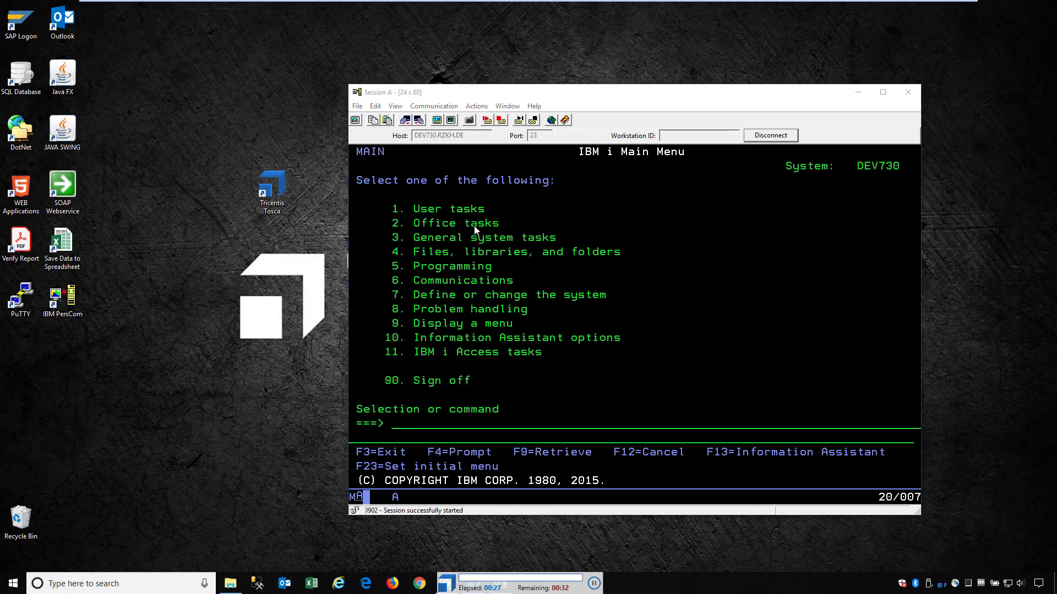
type("3")
key("Return")
type("1")
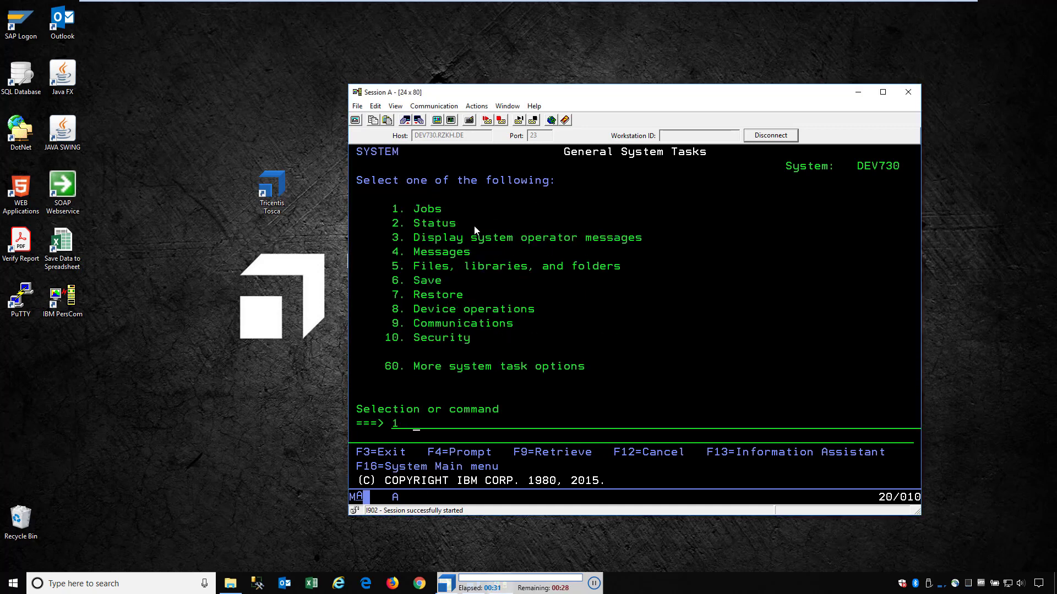
key("Return")
type("2")
key("Return")
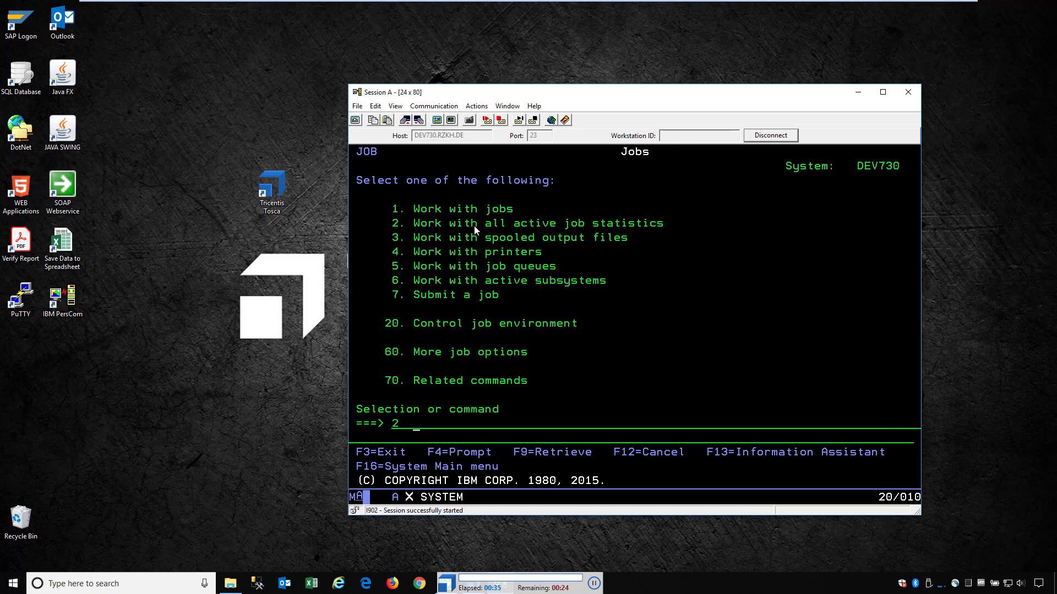
Refresh the active jobs list, back out to the IBM i Main Menu, and expand the ScratchBook run
key("F5")
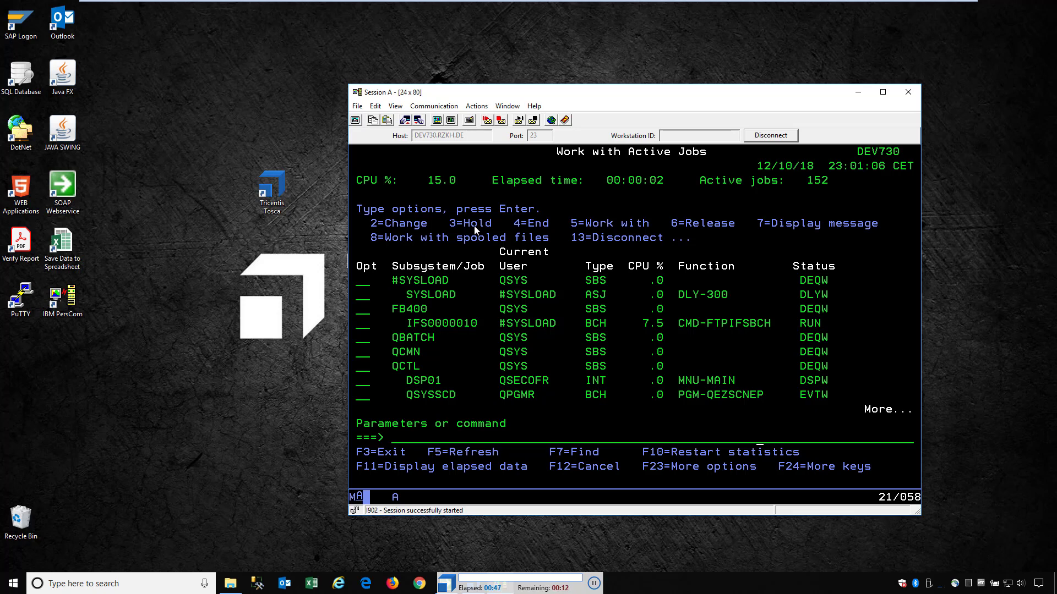
key("F12")
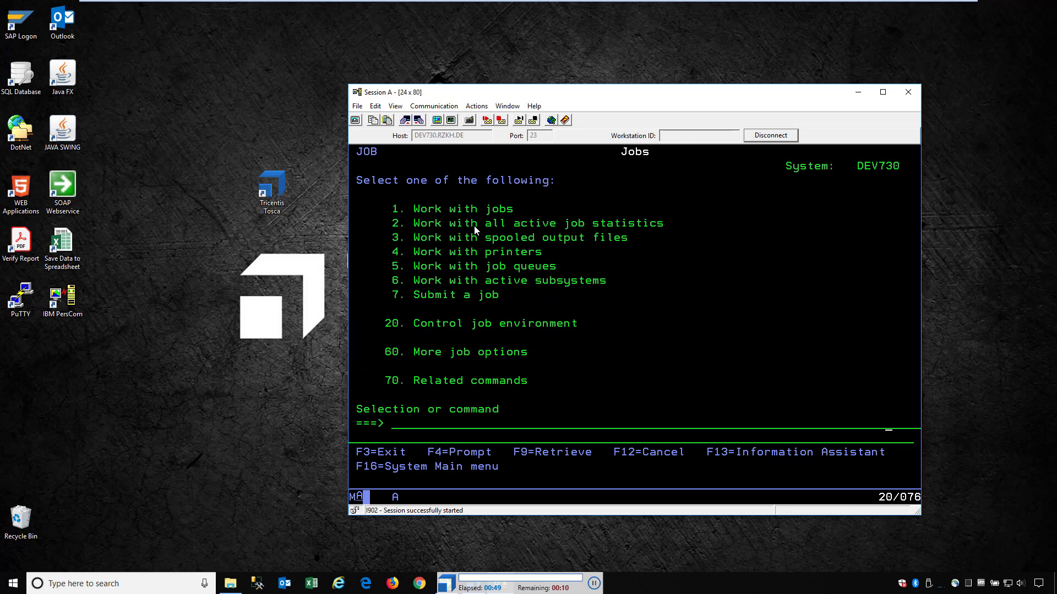
key("F16")
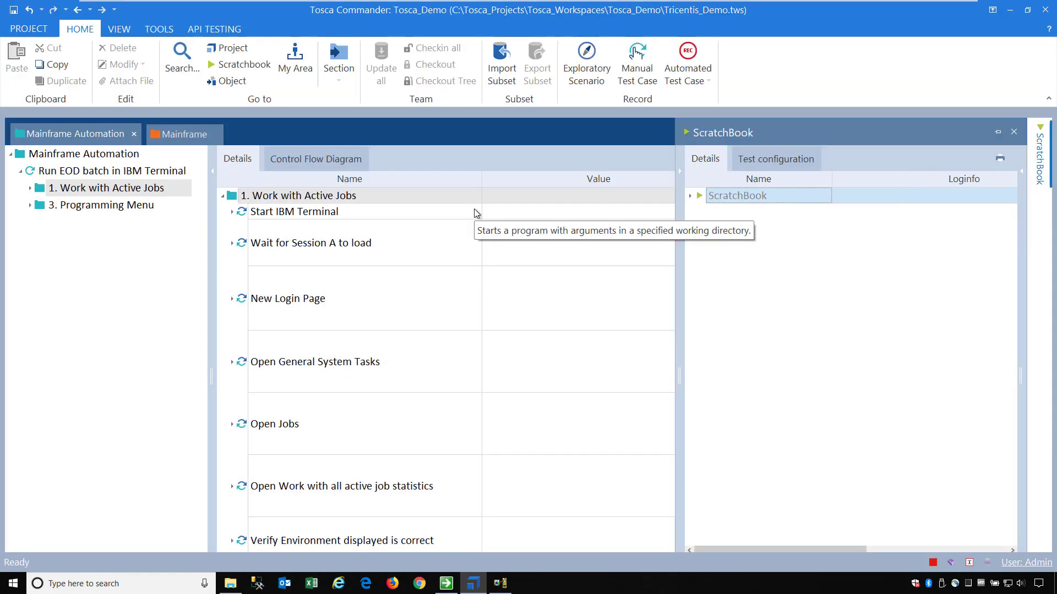
left_click(689, 196)
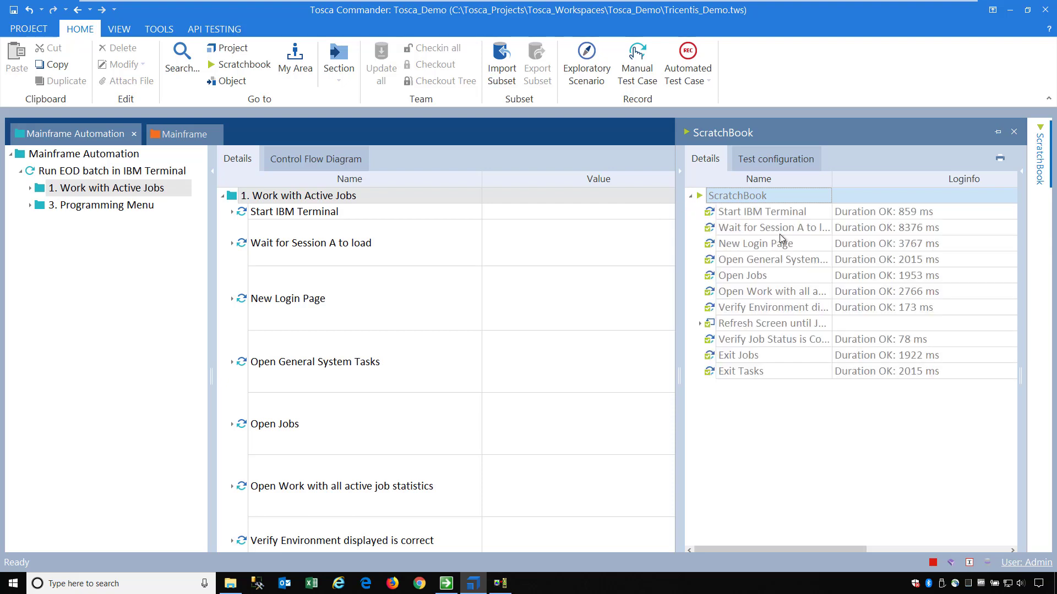
Expand Refresh Screen until Job is Complete through Repetition 1, Loop and Condition; select Verify Job Status results
left_click(700, 323)
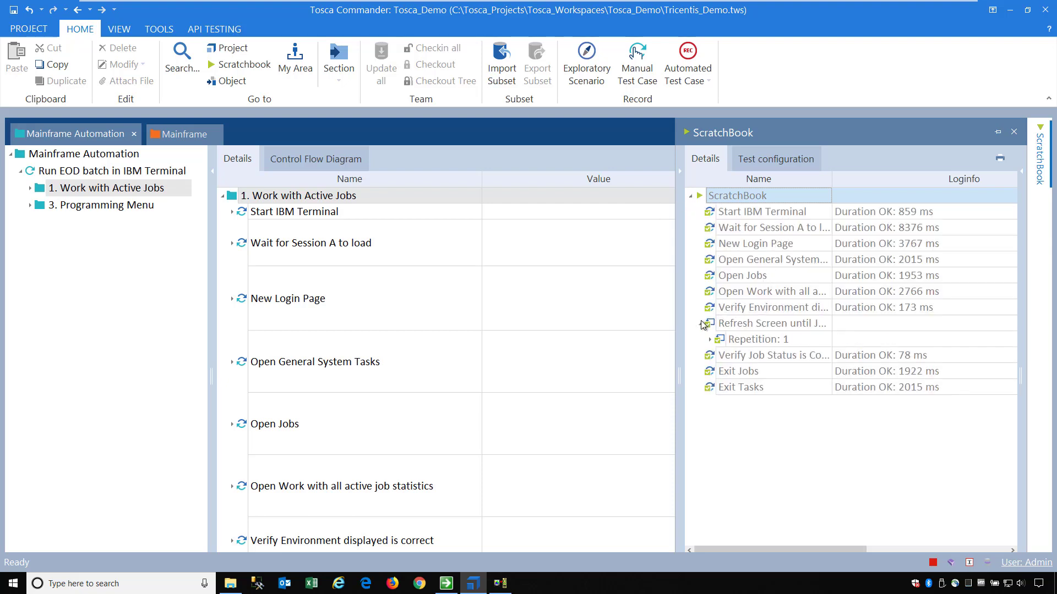
left_click(710, 340)
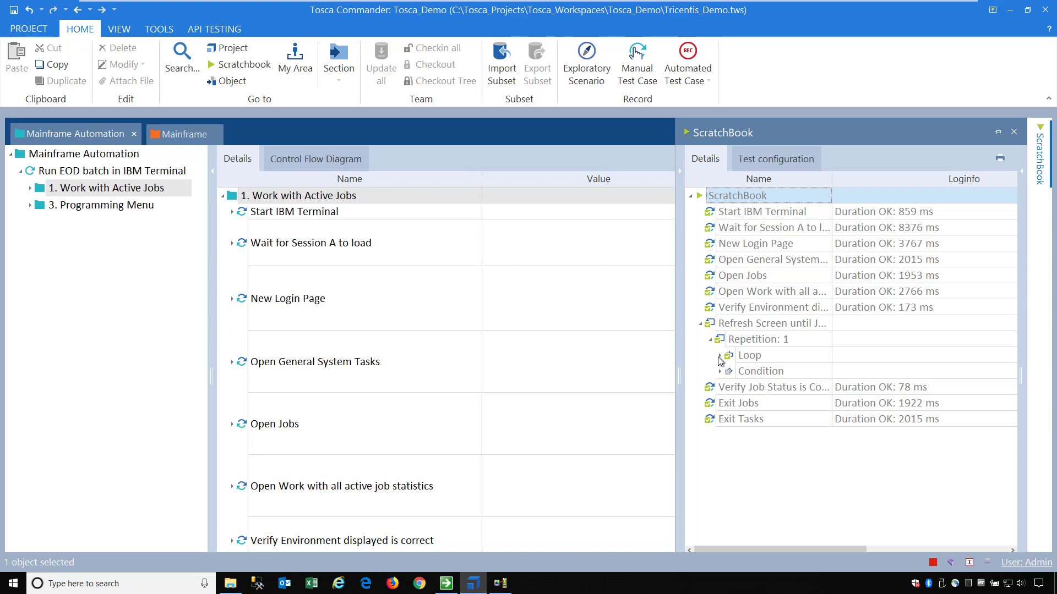
left_click(720, 356)
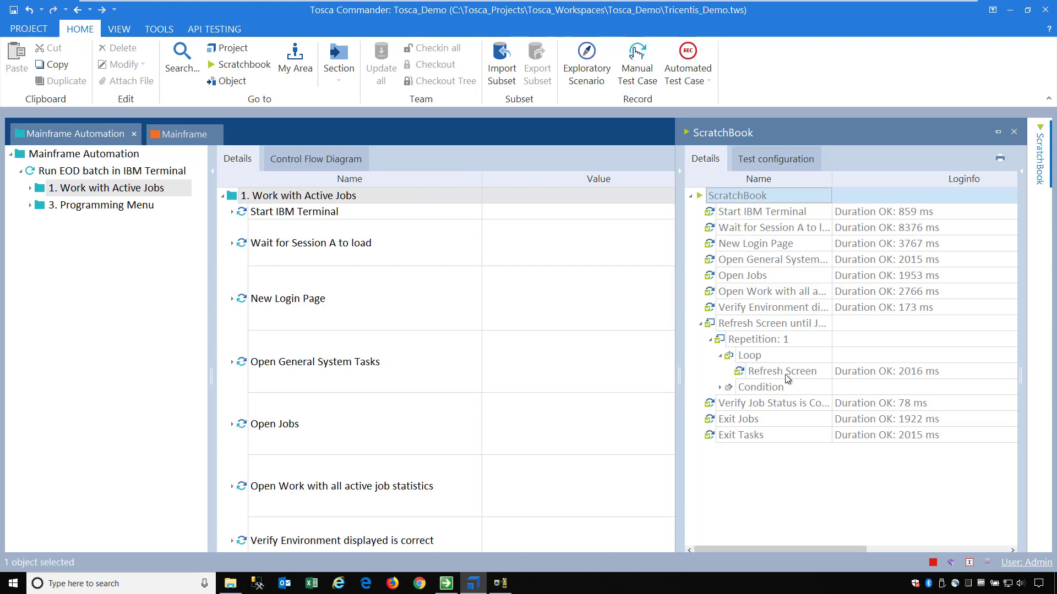
left_click(721, 388)
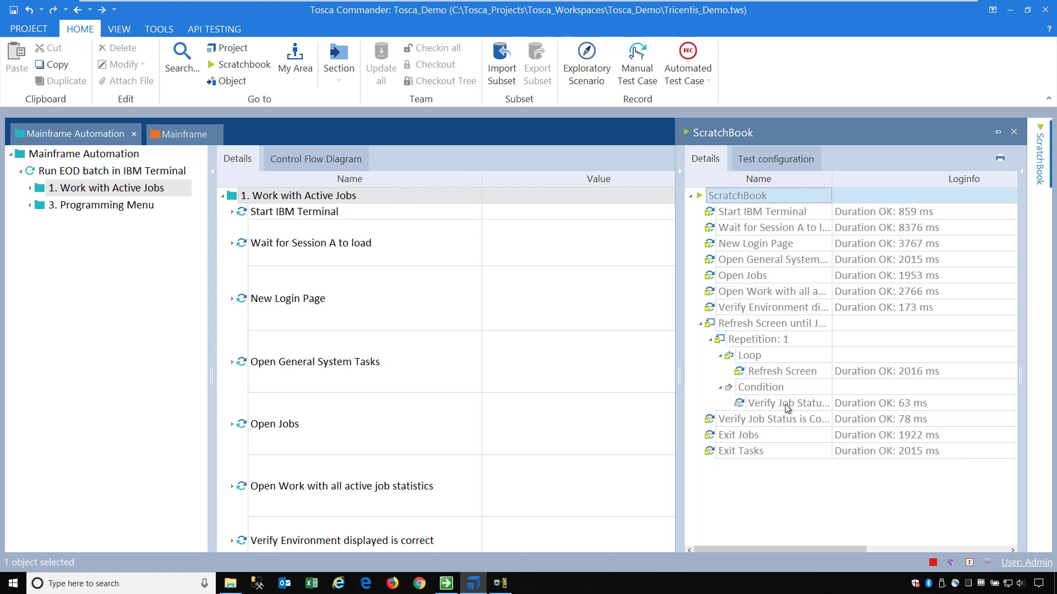
left_click(820, 405)
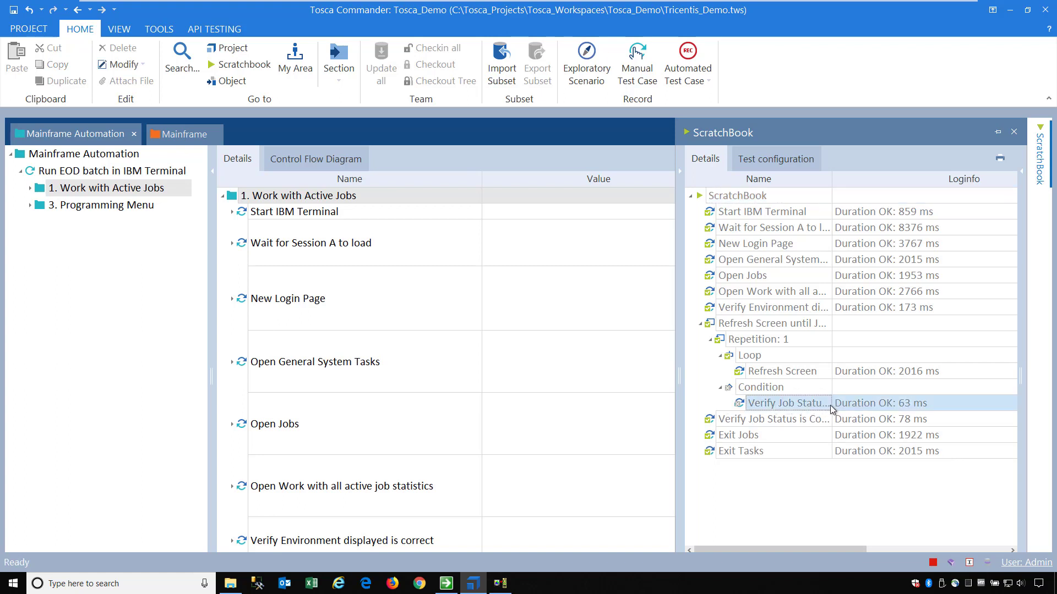
left_click(726, 421)
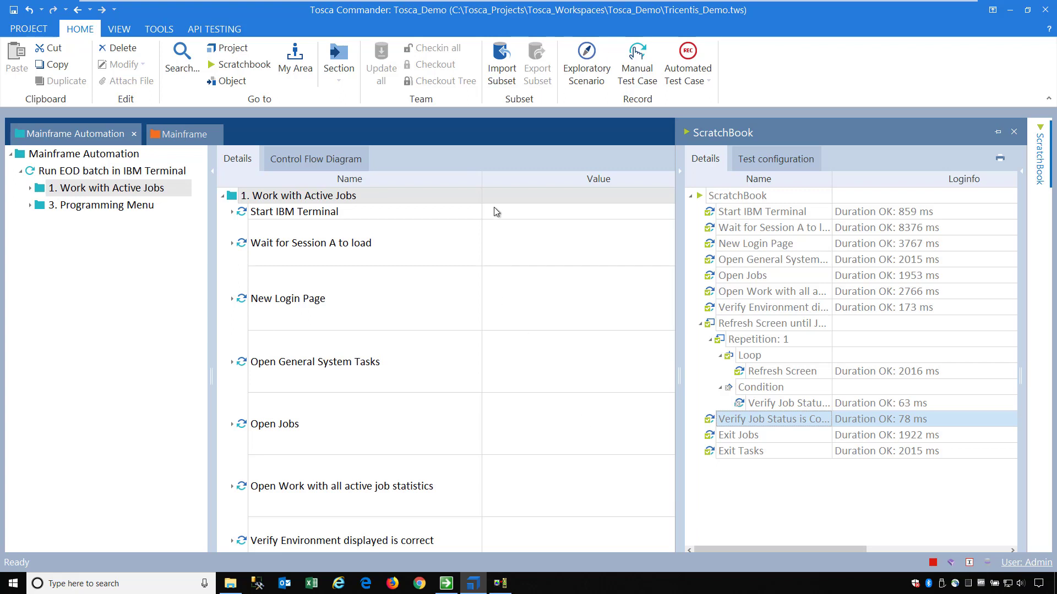
Show the test case as a control flow diagram with equal-width boxes, centred in the pane
left_click(509, 158)
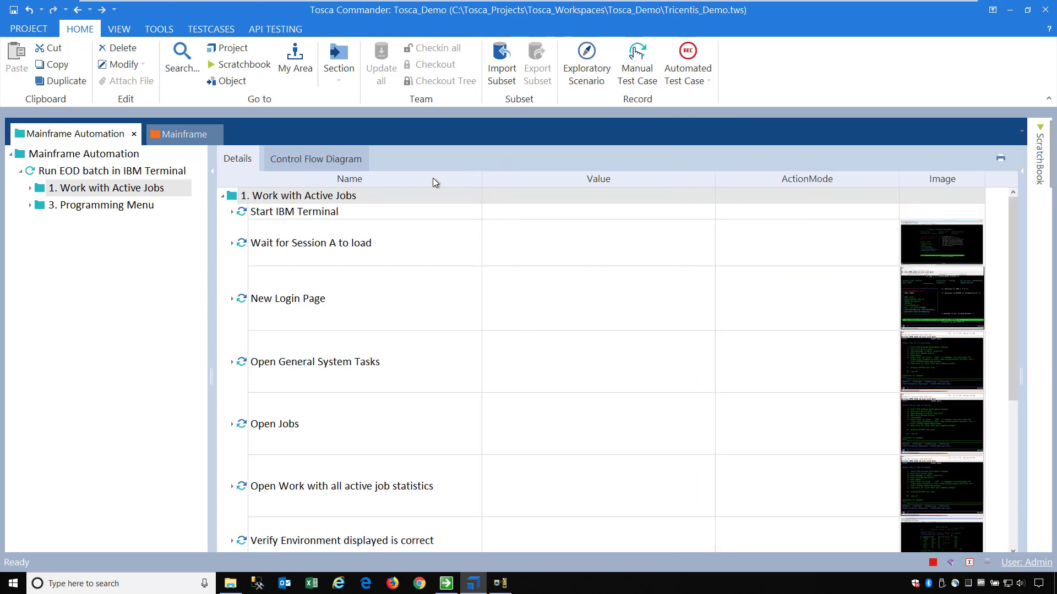
left_click(334, 161)
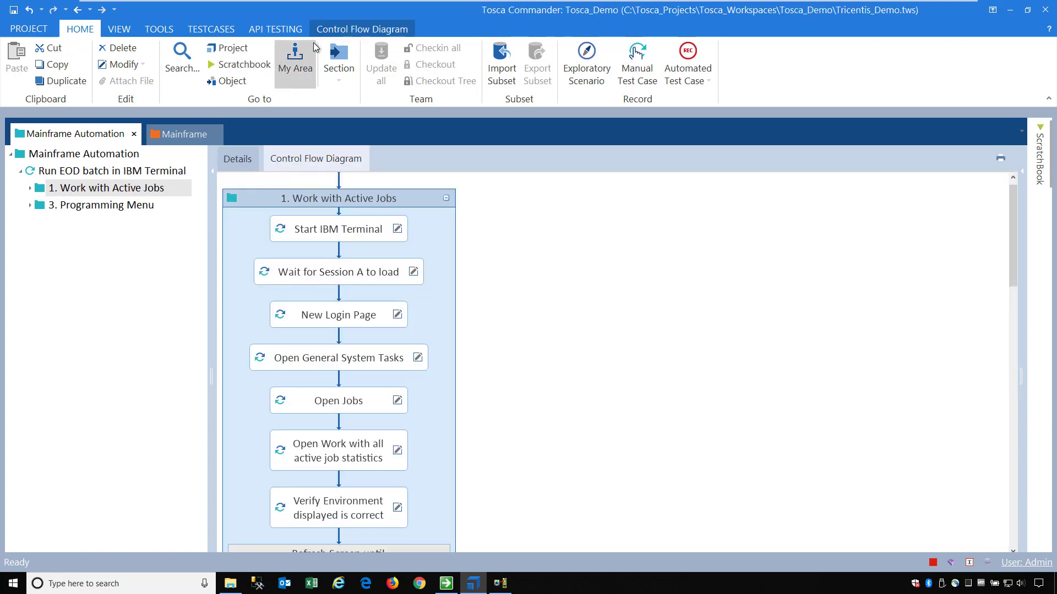
left_click(331, 27)
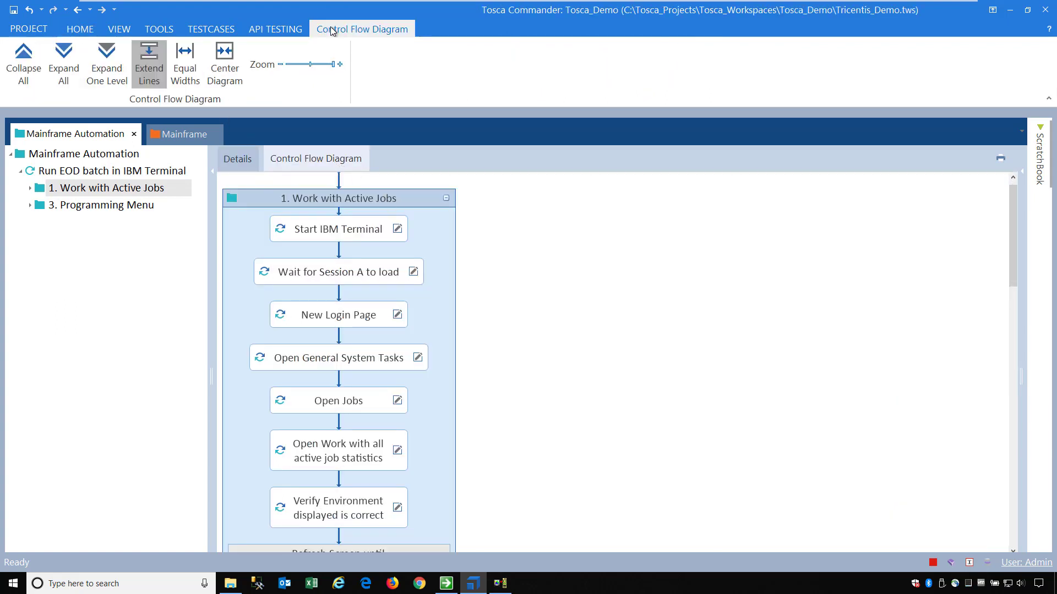
left_click(194, 53)
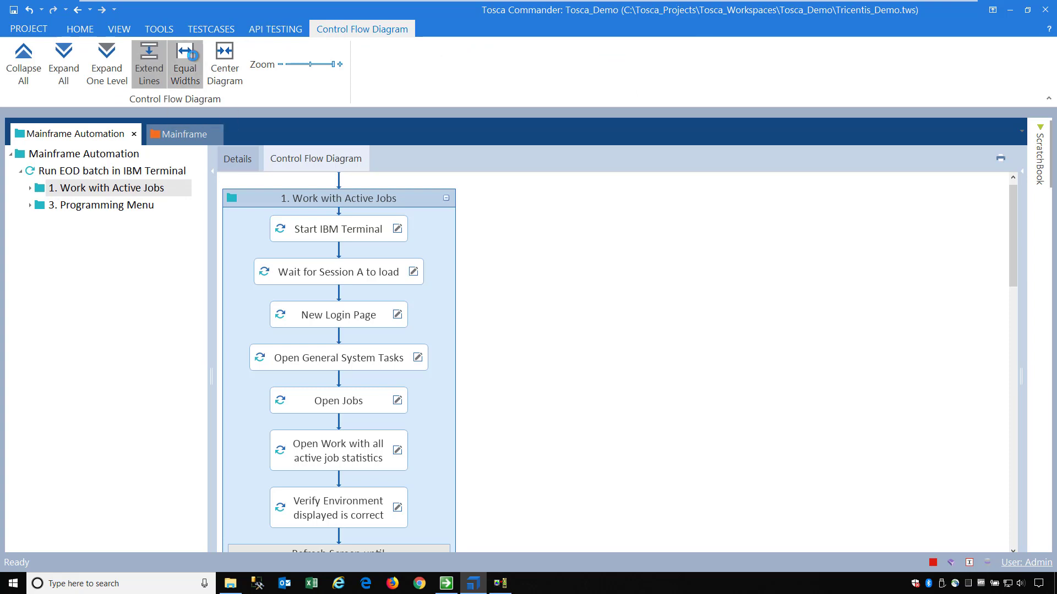
left_click(224, 61)
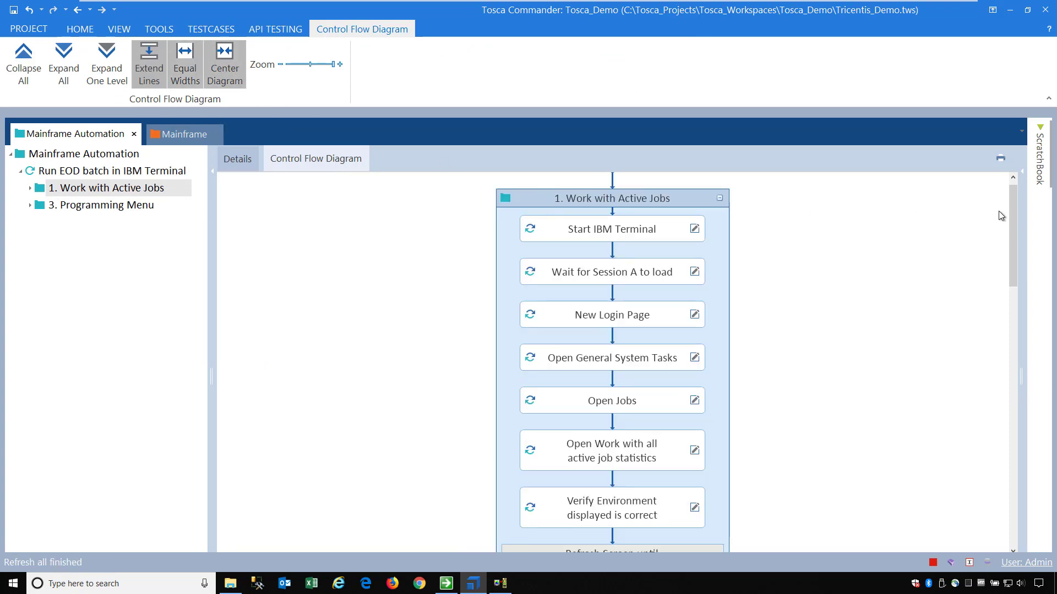
Scroll through the diagram's refresh loop, then return to the Work with Active Jobs step list
left_click_drag(1011, 210, 1010, 290)
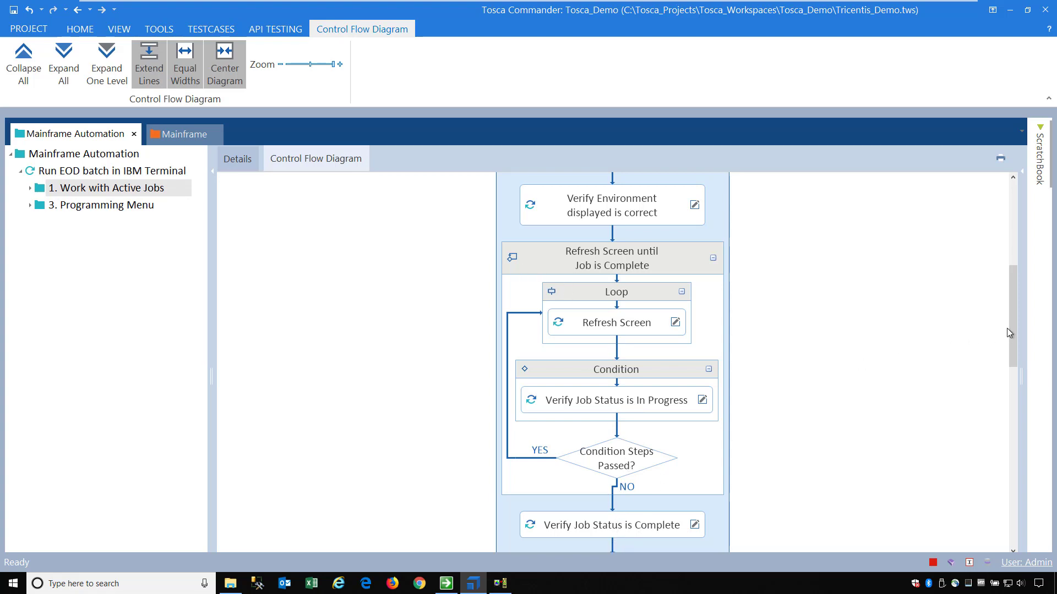
left_click_drag(1013, 328, 1016, 301)
left_click_drag(1029, 251, 1029, 477)
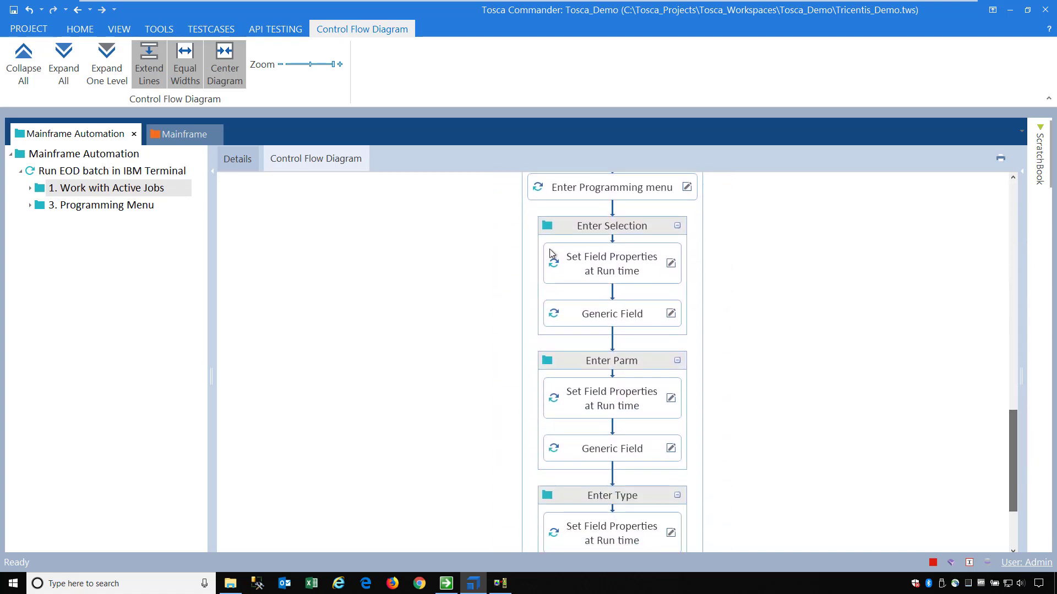
left_click(112, 189)
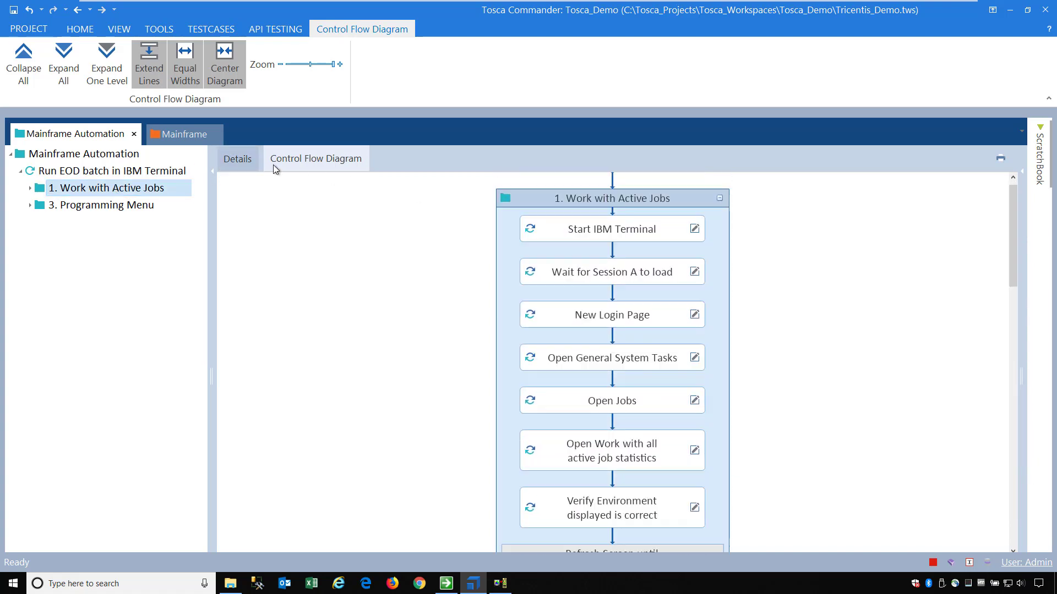
left_click(242, 165)
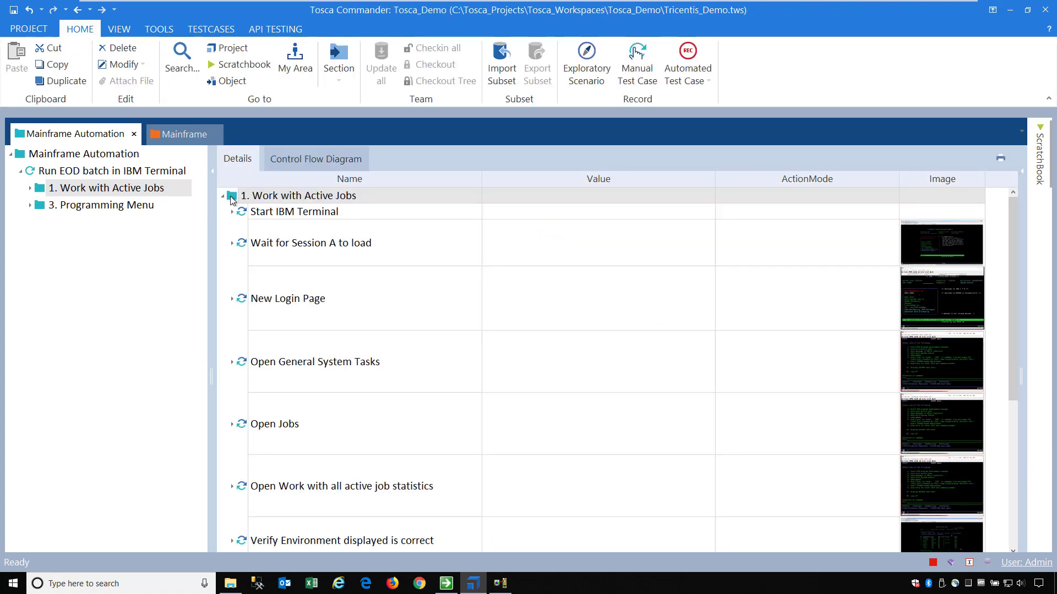
Open the IBM Perscomm Login Page module in Mainframe and widen its Name column
left_click(223, 197)
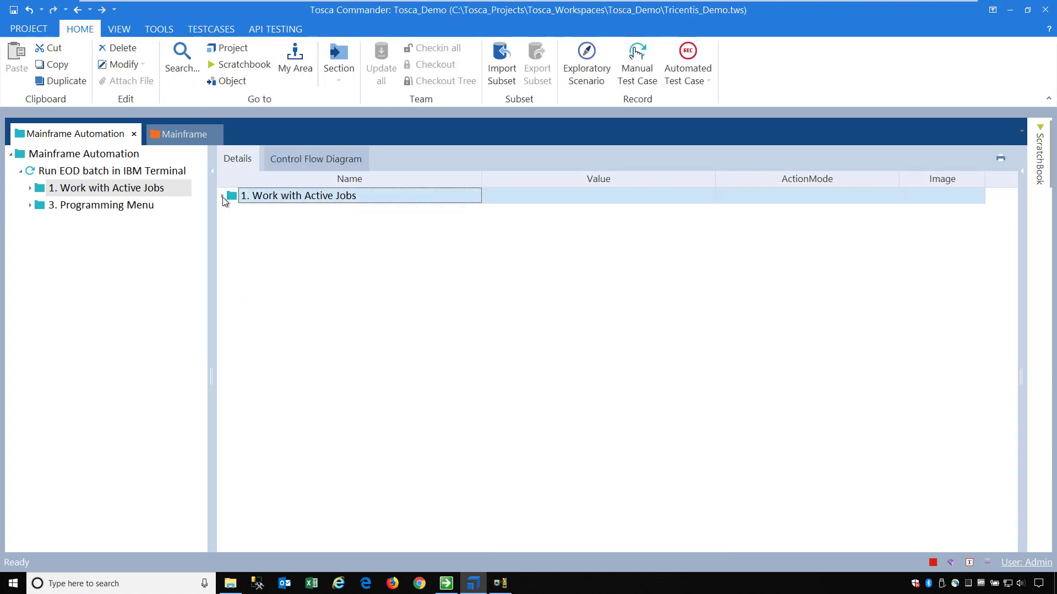
left_click(182, 135)
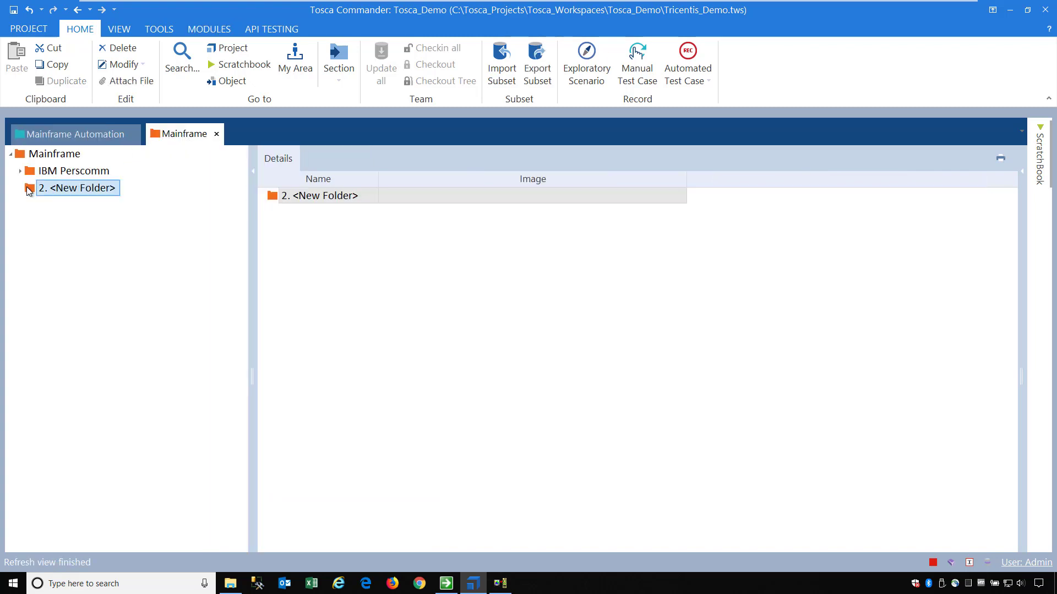
left_click(21, 171)
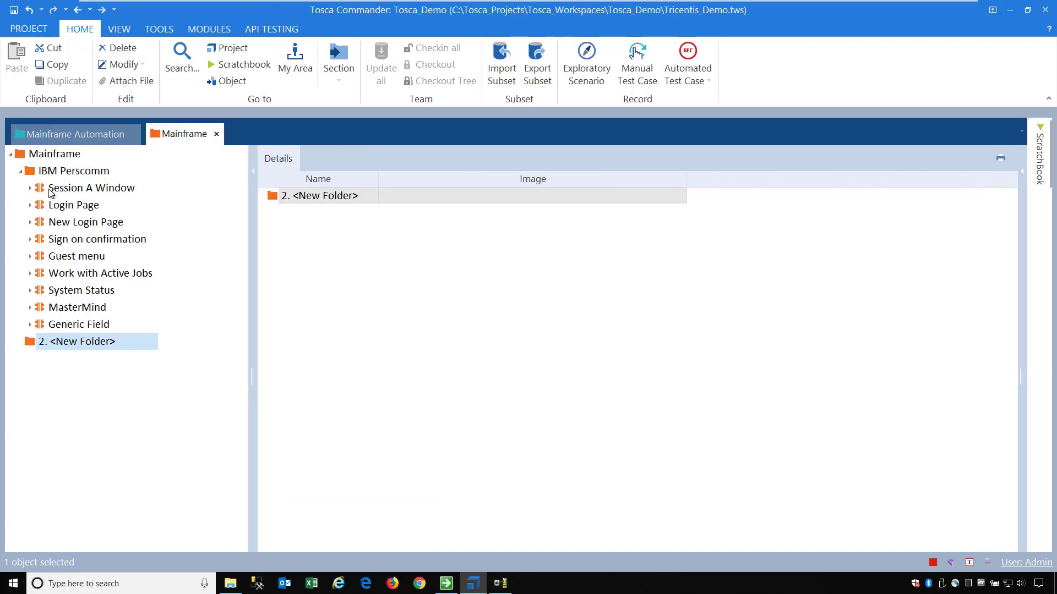
left_click(71, 207)
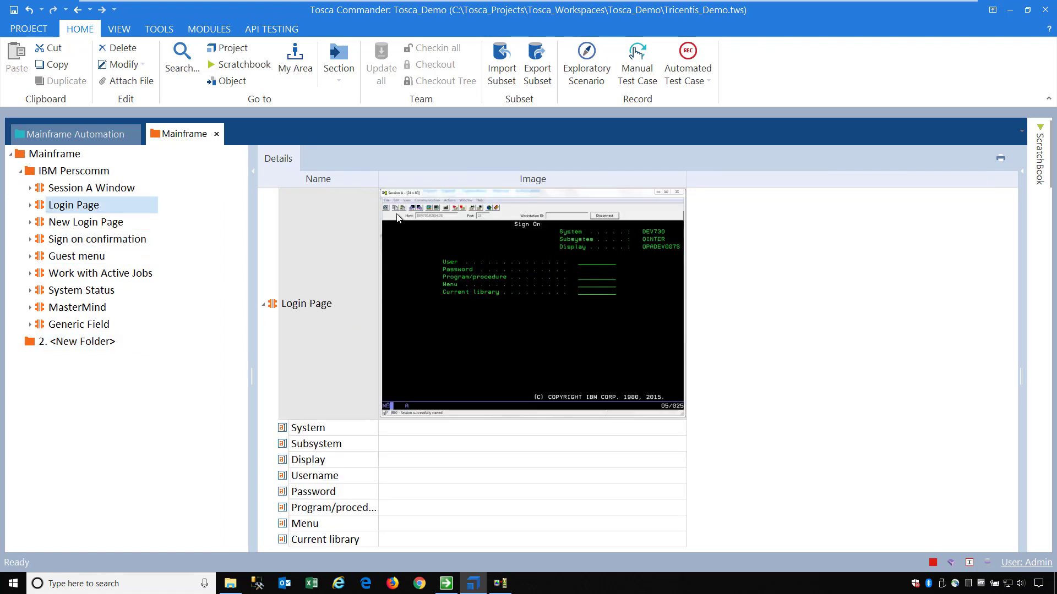
left_click_drag(382, 183, 461, 179)
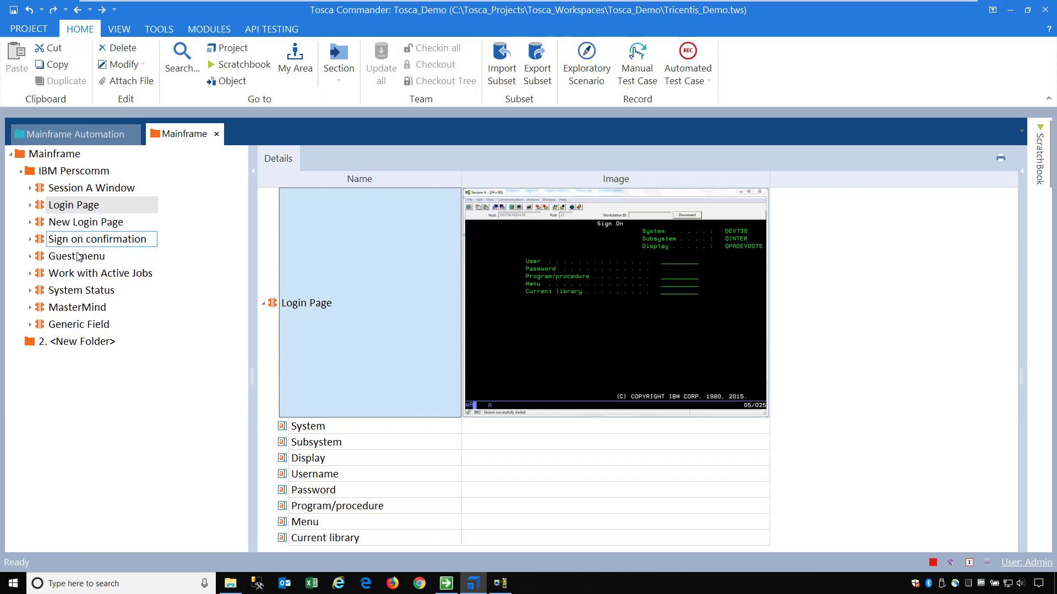
Inspect the Work with Active Jobs module's Active Jobs Table, then show the empty 2. <New Folder>
left_click(88, 275)
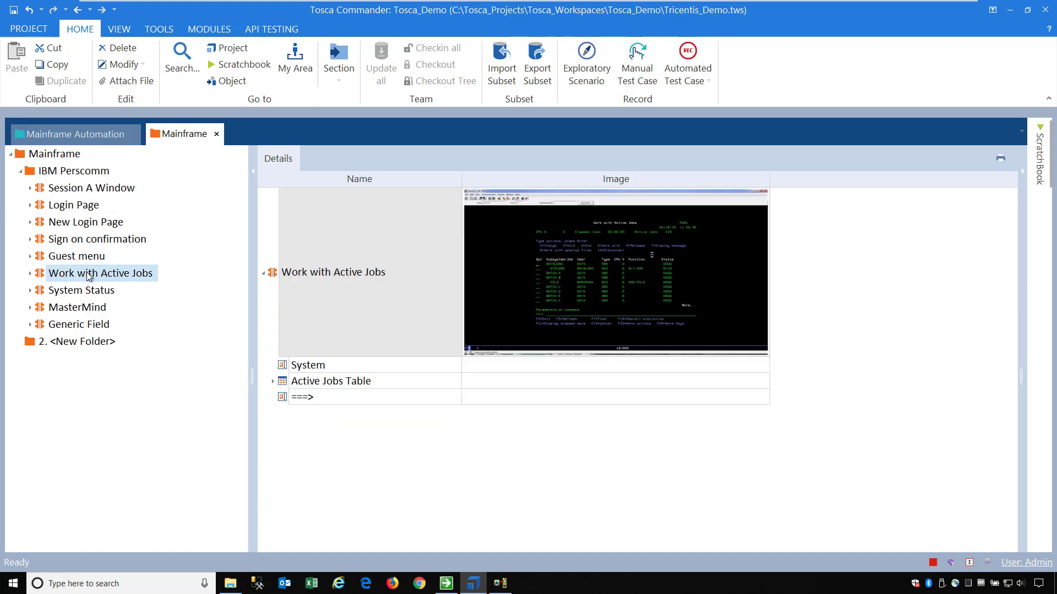
left_click(272, 381)
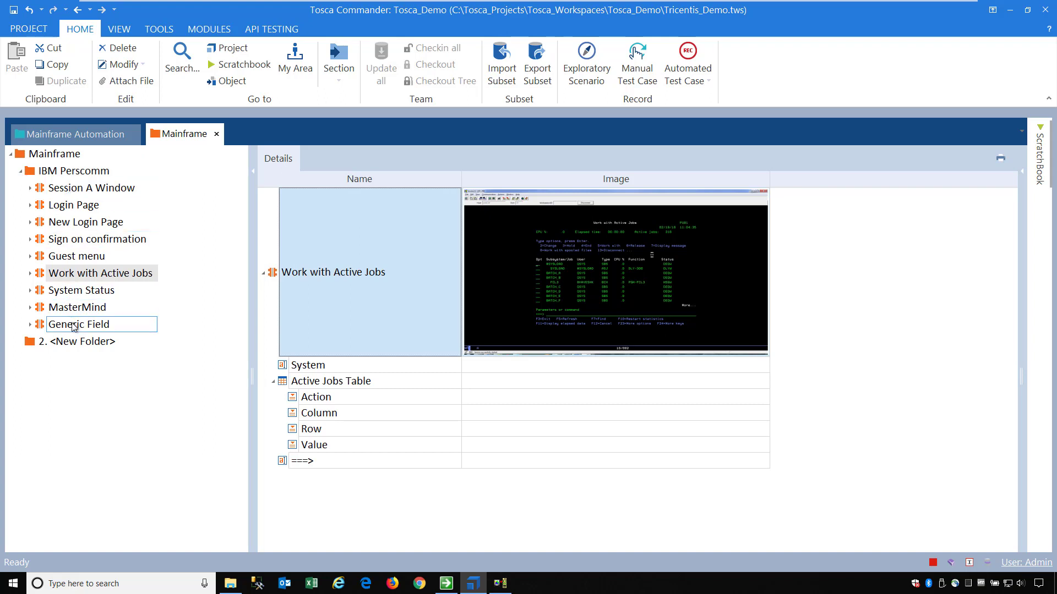
left_click(22, 174)
left_click(62, 189)
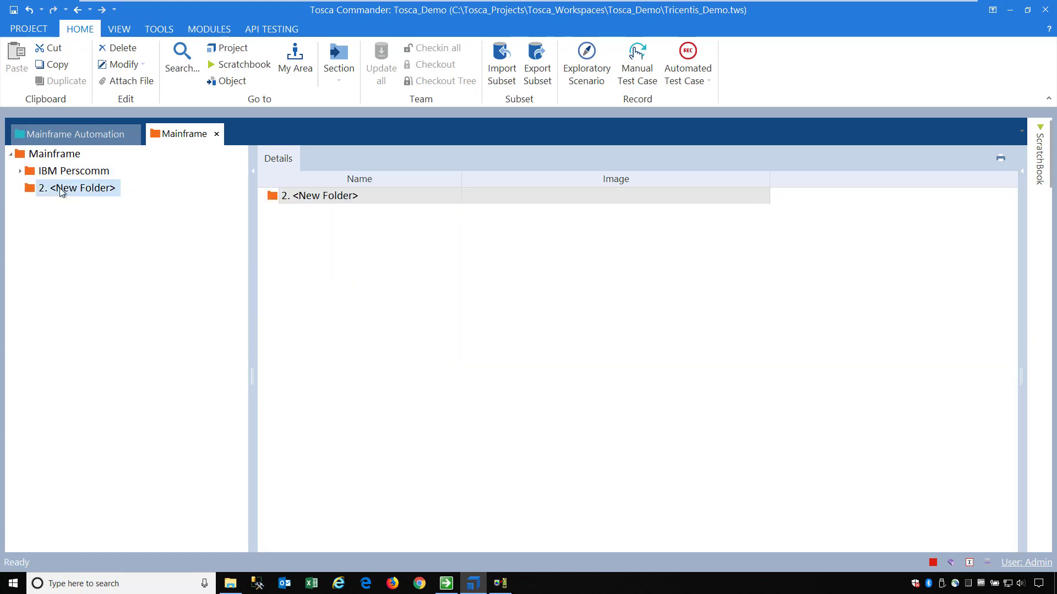
left_click(500, 584)
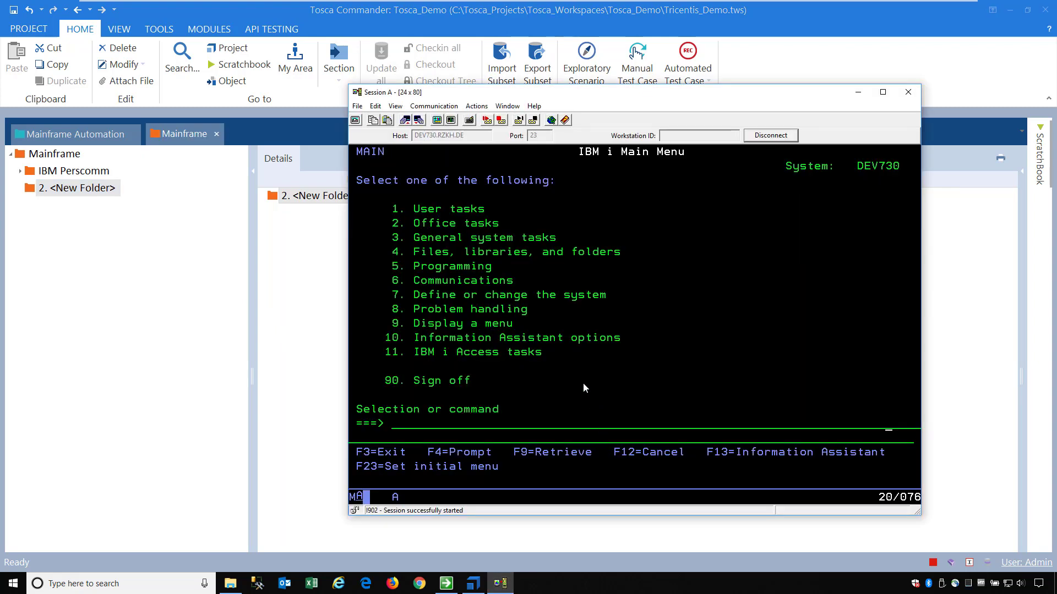
Choose option 1 twice on the terminal to reach Work with Active Jobs, then select the 2. <New Folder> module folder
type("1")
key("Return")
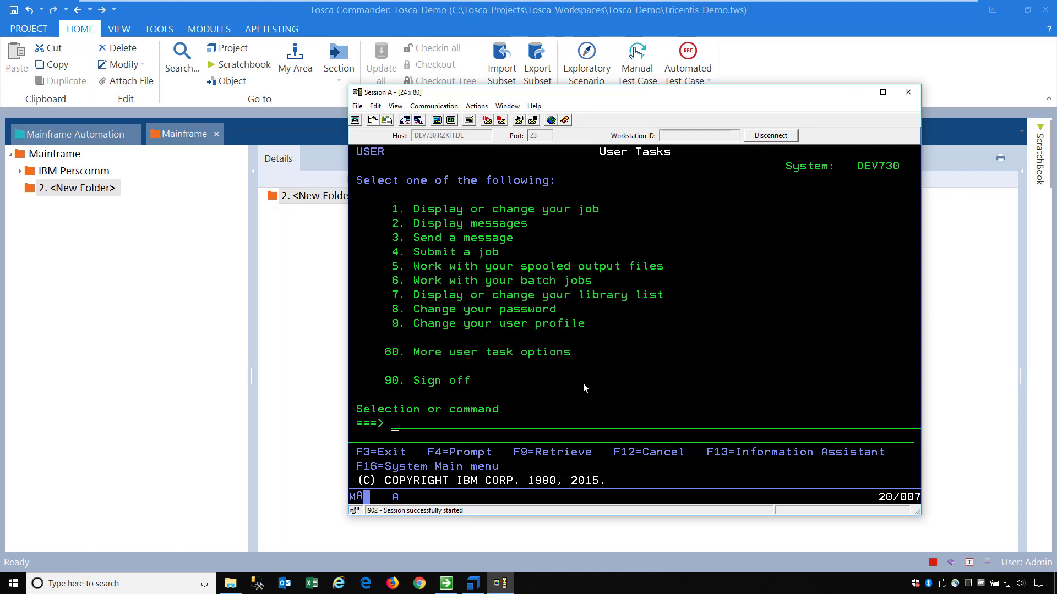
type("1")
key("Return")
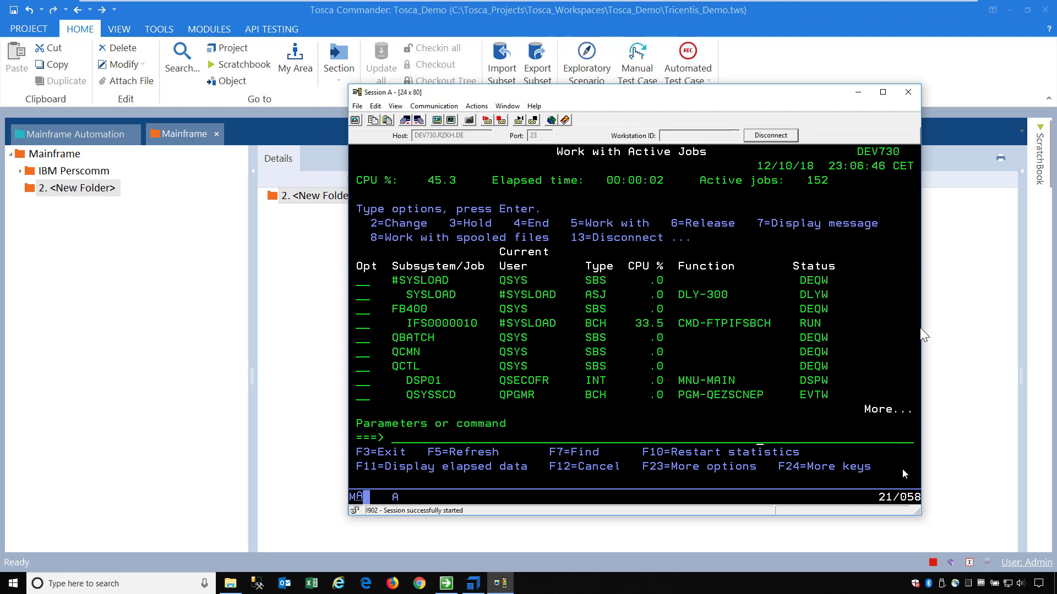
left_click(70, 190)
Launch a Legacy Desktop Scan on the 2. <New Folder> module folder
right_click(70, 190)
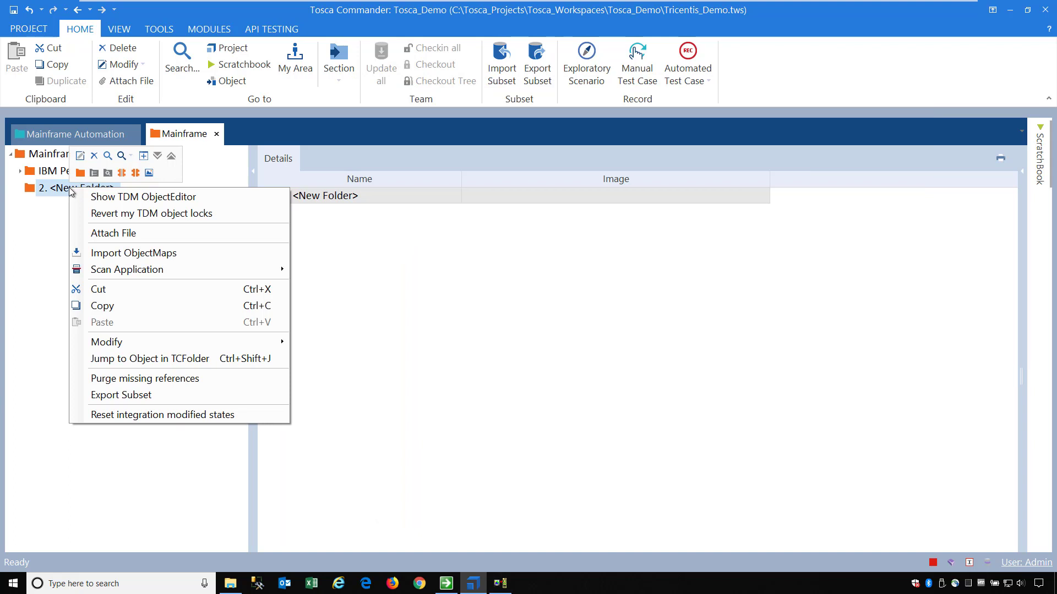
mouse_move(134, 268)
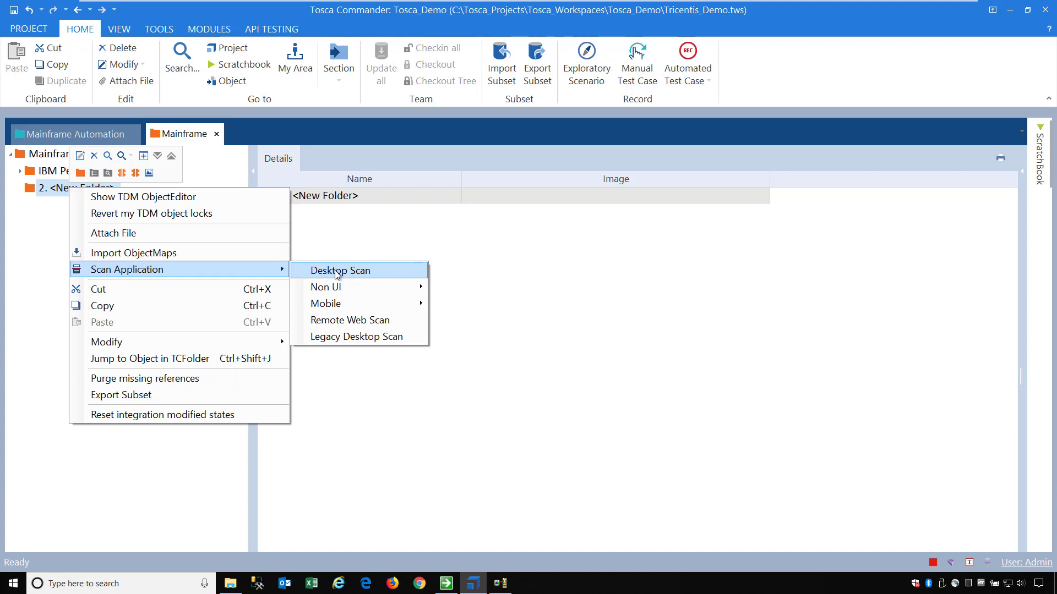
left_click(338, 337)
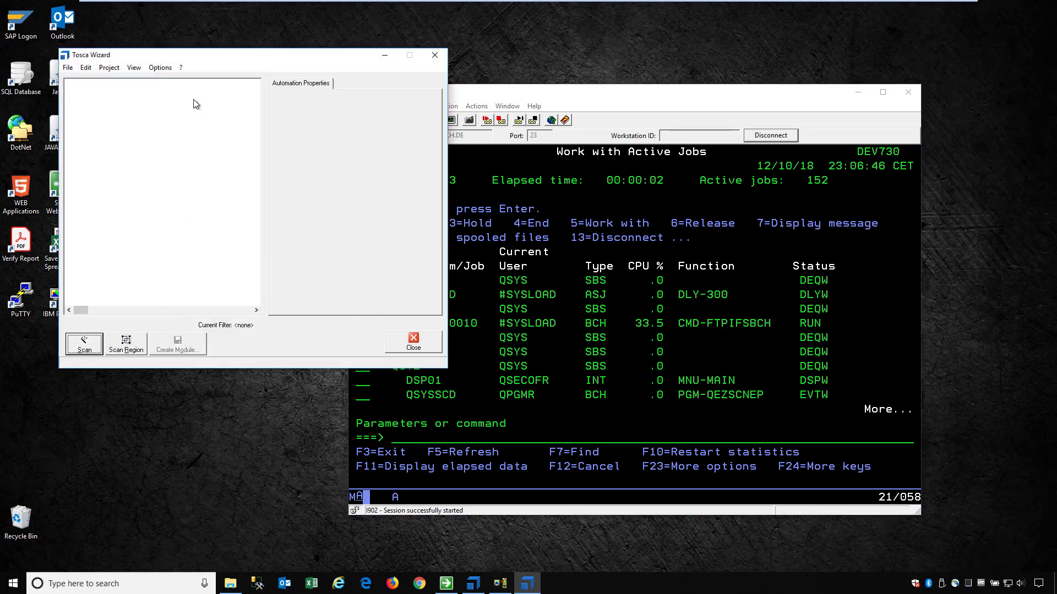
Move the wizard aside and scan the Session A terminal showing Work with Active Jobs
left_click_drag(205, 61, 244, 49)
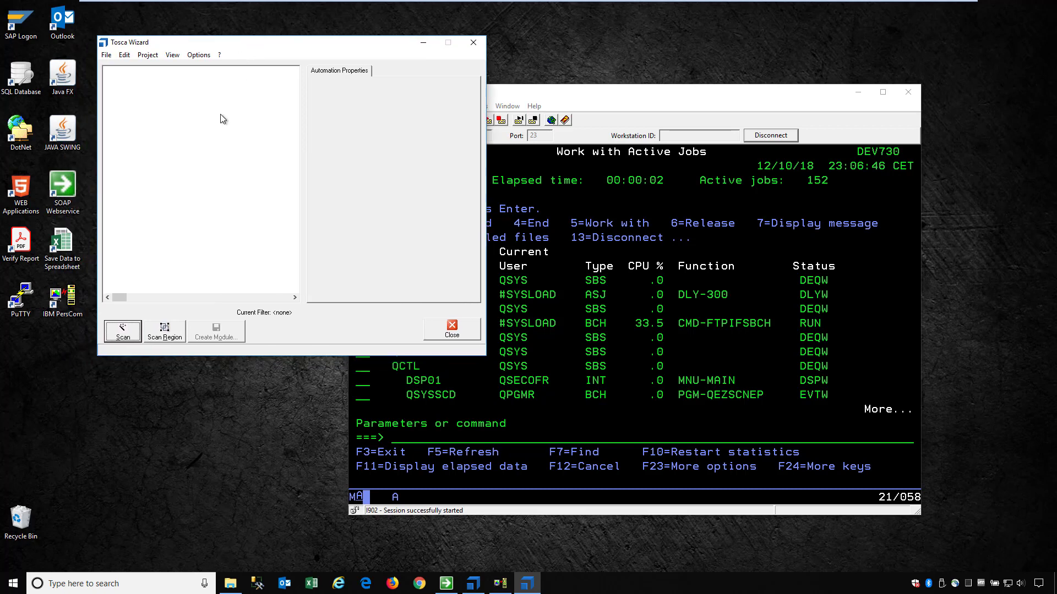
left_click(123, 330)
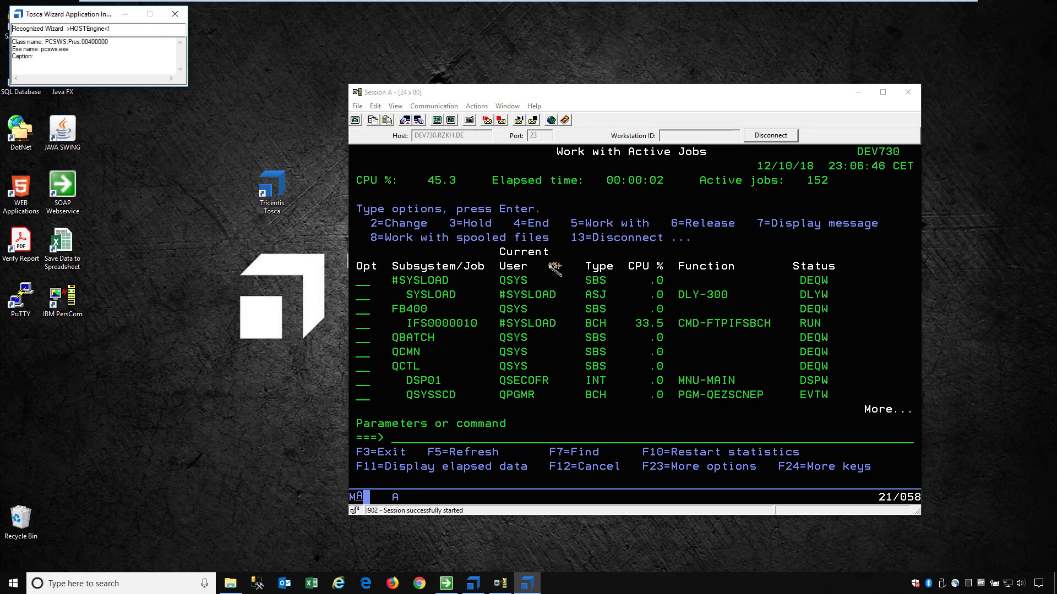
left_click(555, 268)
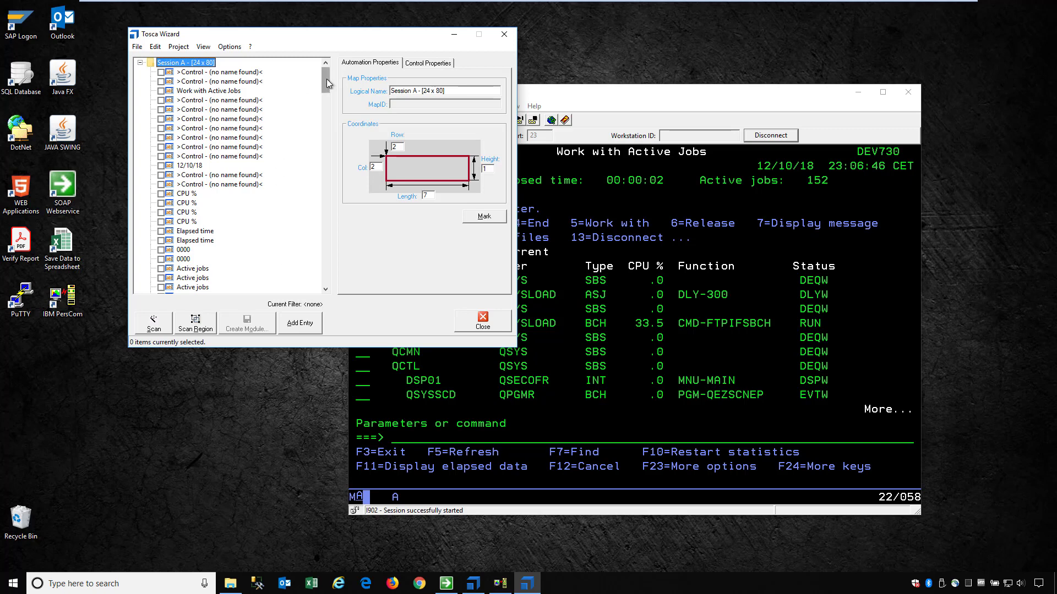
Select the ===> command-line field in the scanned tree and highlight it on the terminal
left_click_drag(326, 79, 329, 282)
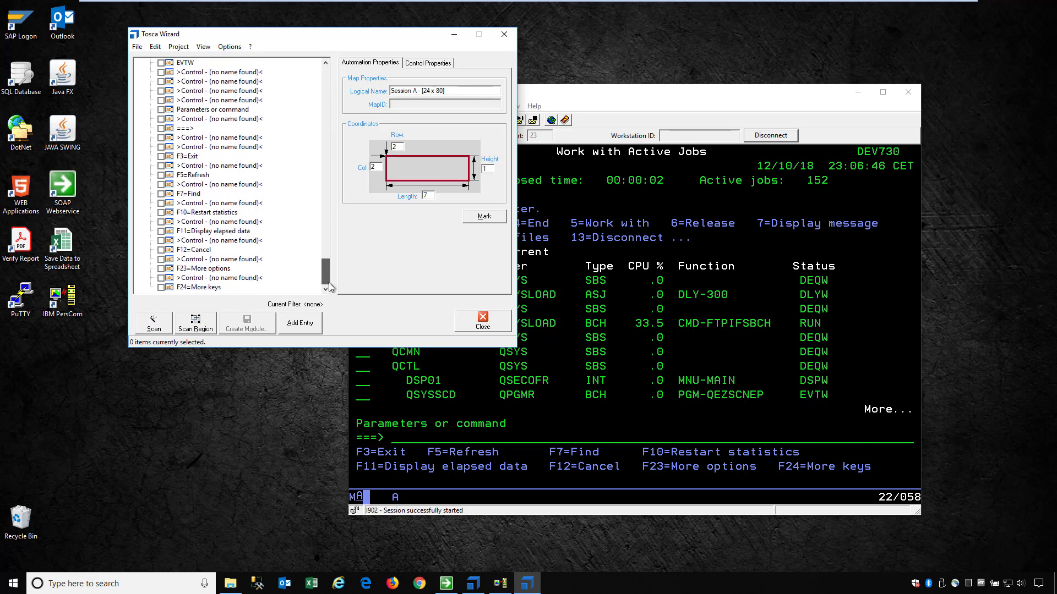
mouse_move(329, 282)
left_mouse_down()
mouse_move(328, 253)
mouse_move(329, 271)
left_mouse_up()
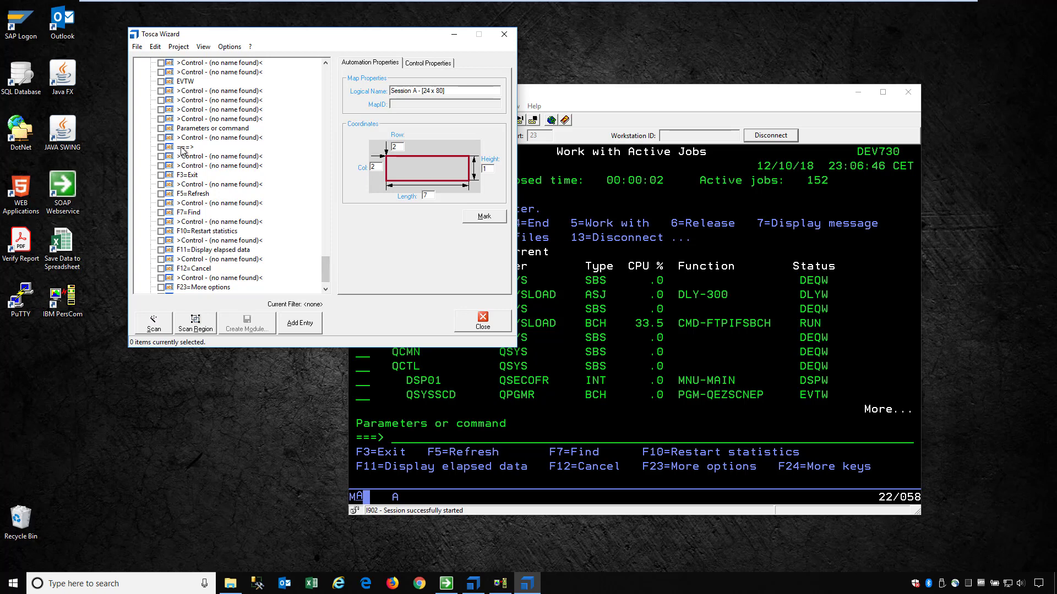
left_click(183, 147)
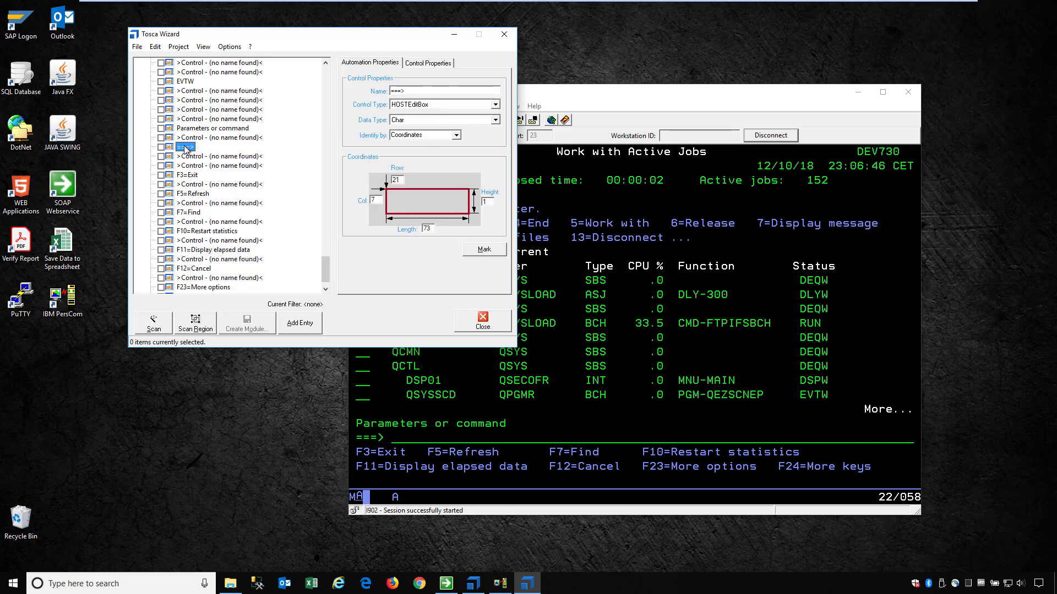
left_click_drag(425, 43, 296, 41)
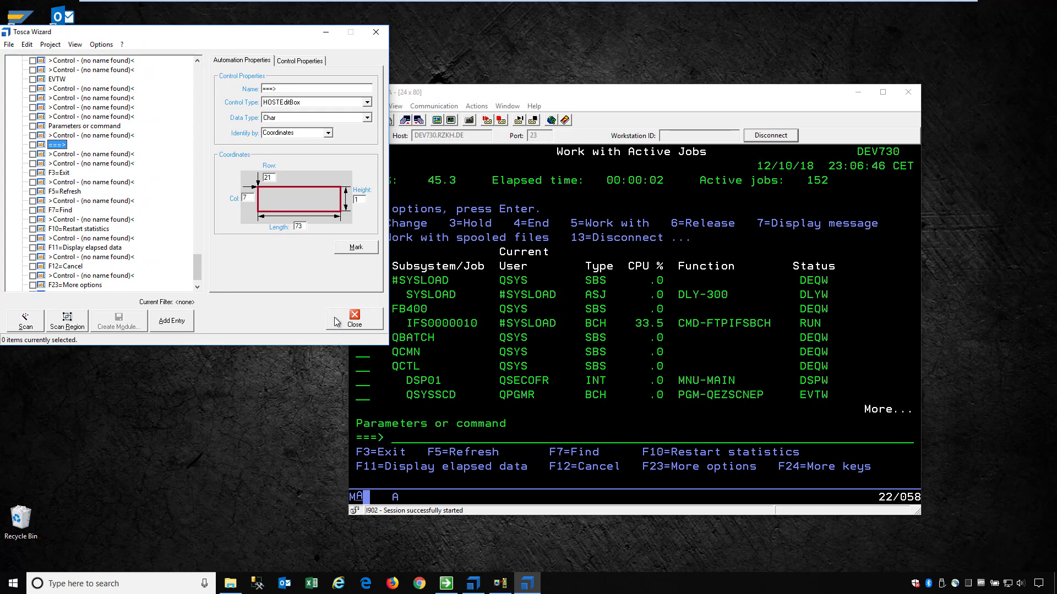
left_click(355, 250)
Keep the ===> field identified by coordinates (row 21, col 7, length 73) and include it
left_click(328, 135)
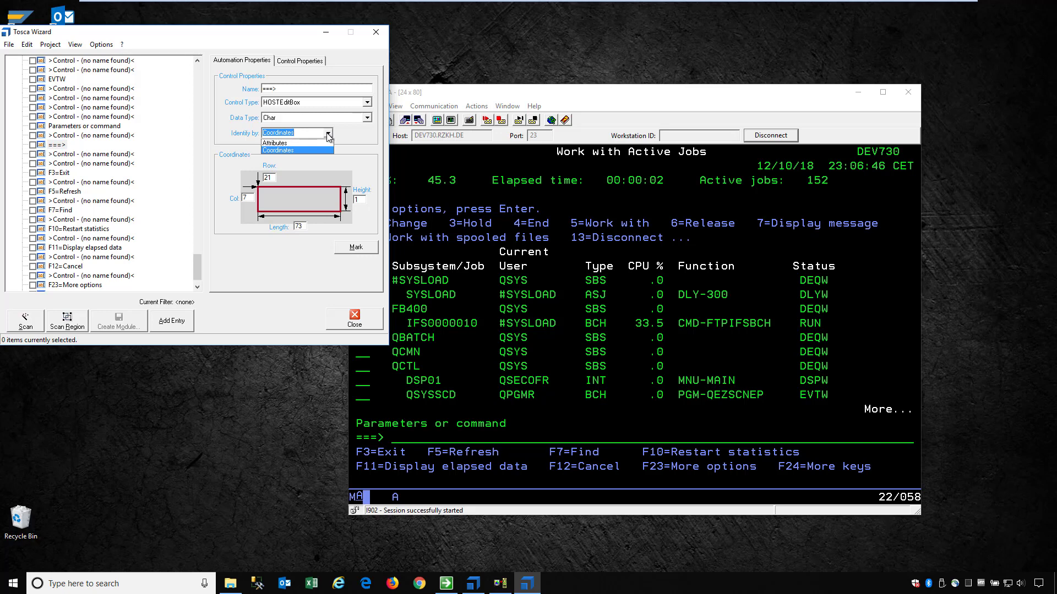
left_click(278, 142)
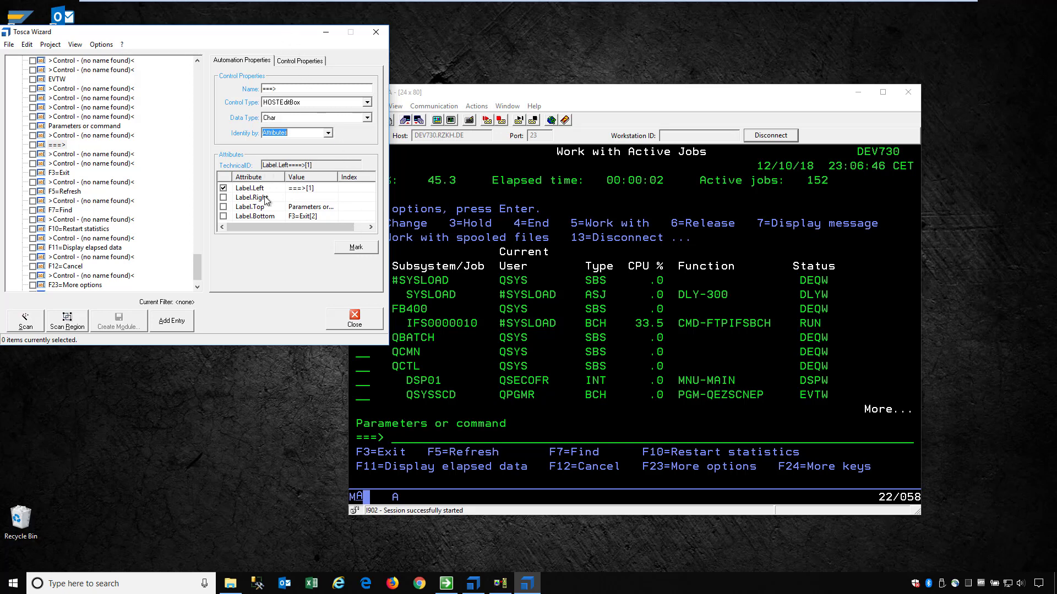
left_click(328, 133)
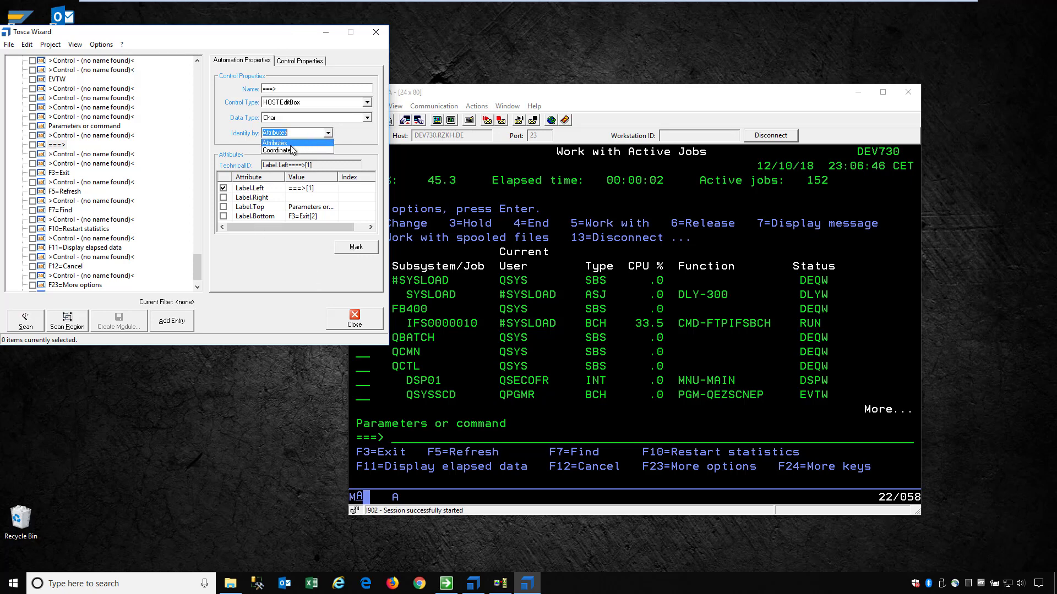
left_click(290, 149)
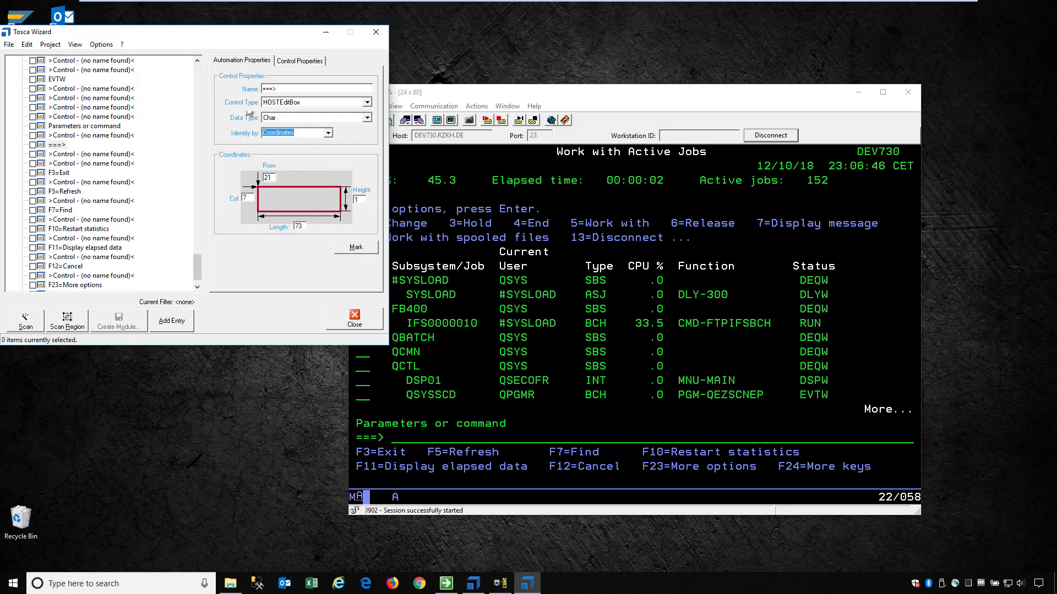
left_click(33, 144)
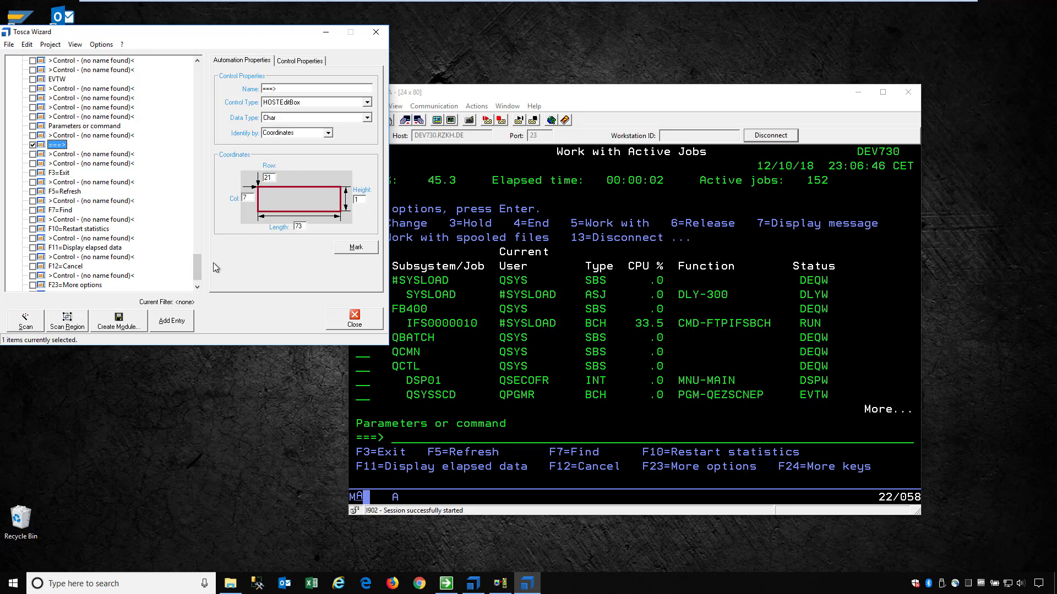
Change the ===> field's length from 73 to 3, verify the outline, and add a new control entry
left_click_drag(194, 279, 194, 282)
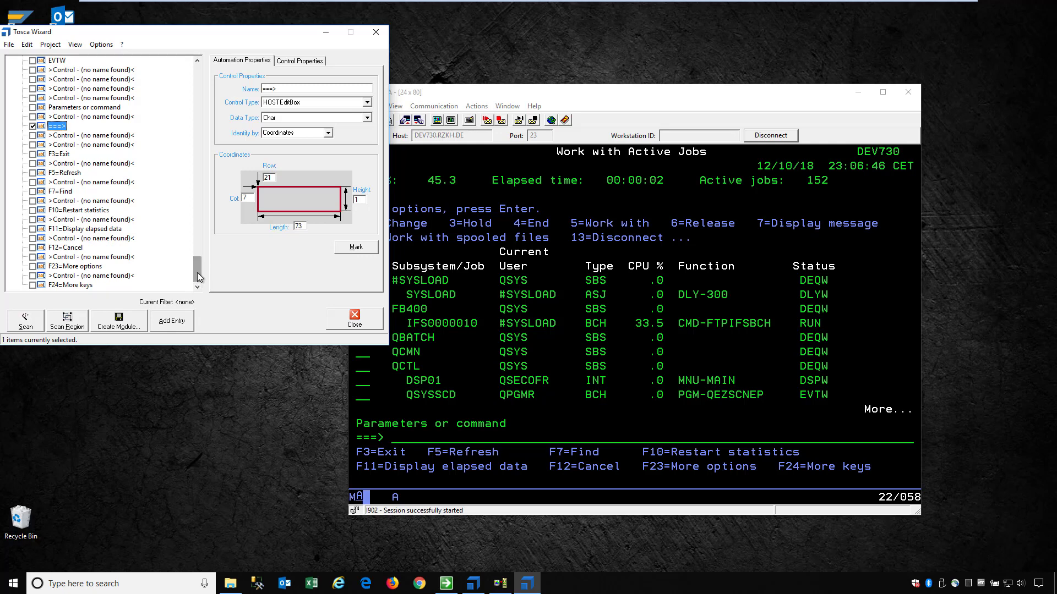
left_click(611, 101)
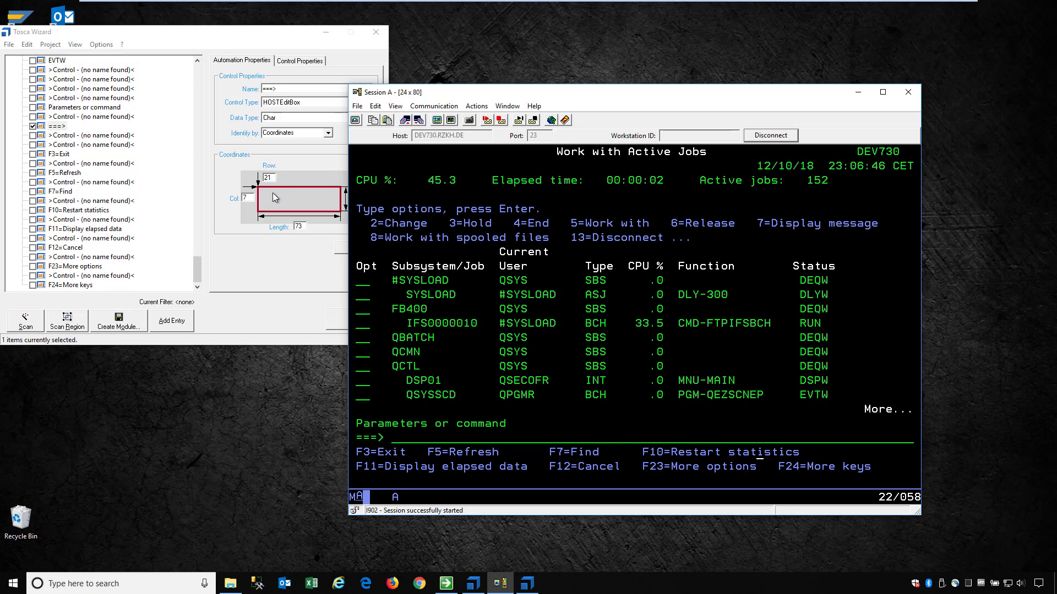
left_click(335, 44)
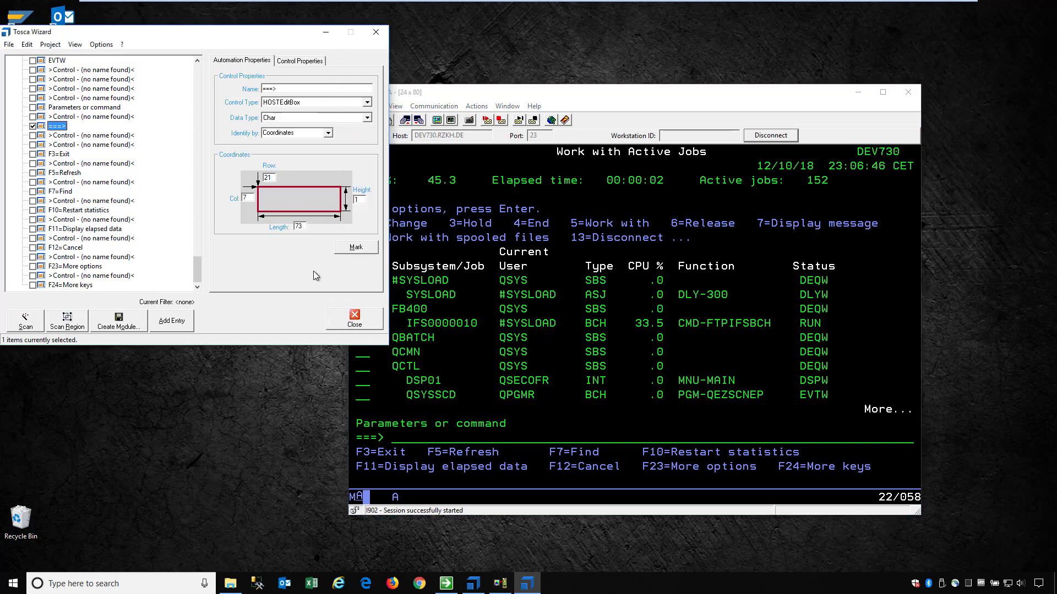
double_click(300, 226)
left_click(343, 248)
left_click_drag(305, 224, 285, 223)
type("3")
left_click(362, 244)
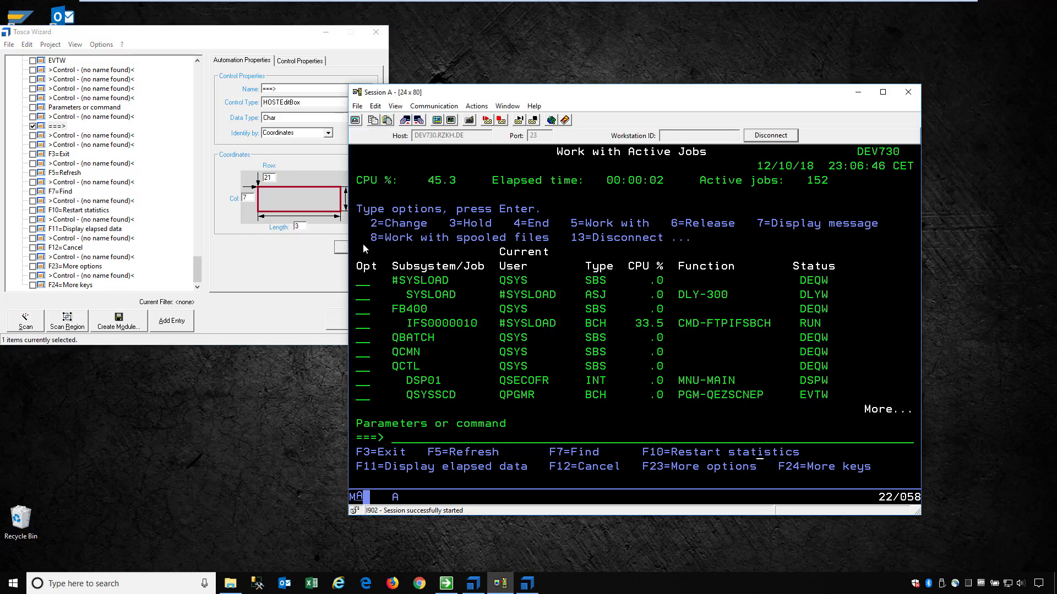
left_click(399, 433)
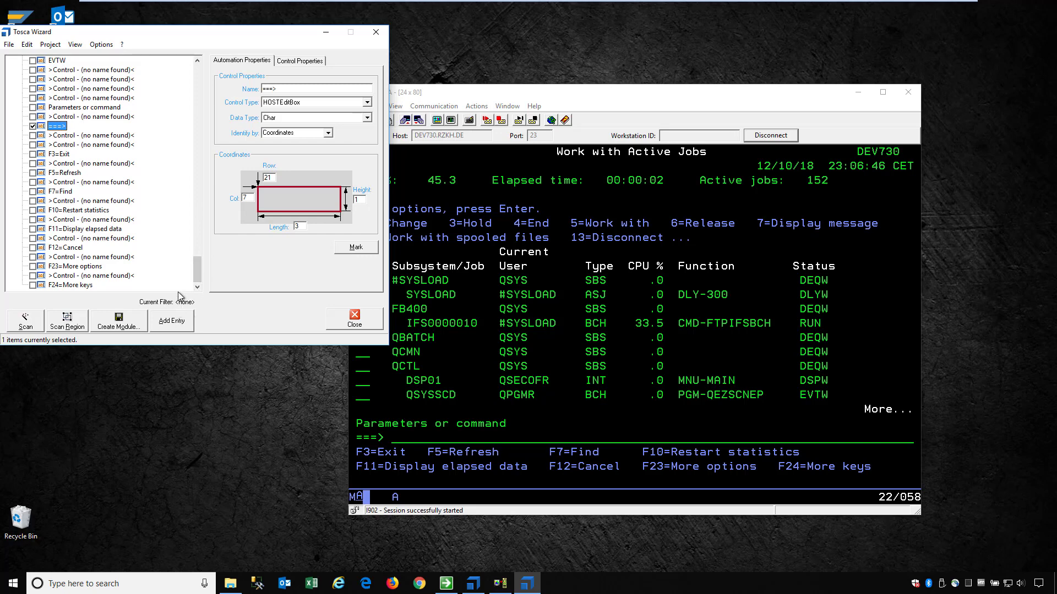
left_click(168, 327)
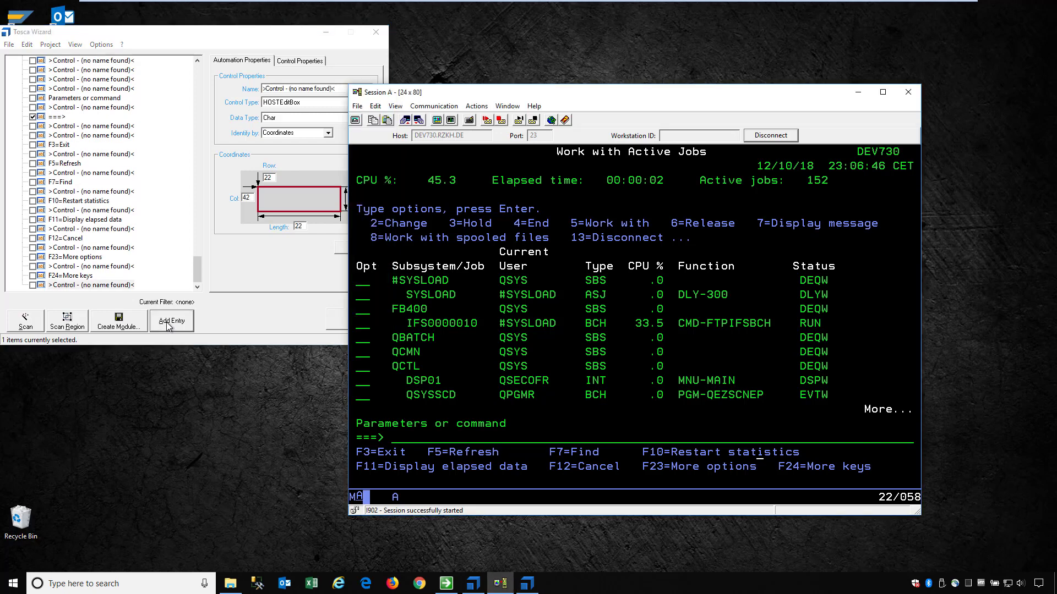
Name the new control 'Jobs Table' and check the Opt header's position on the terminal
left_click(95, 286)
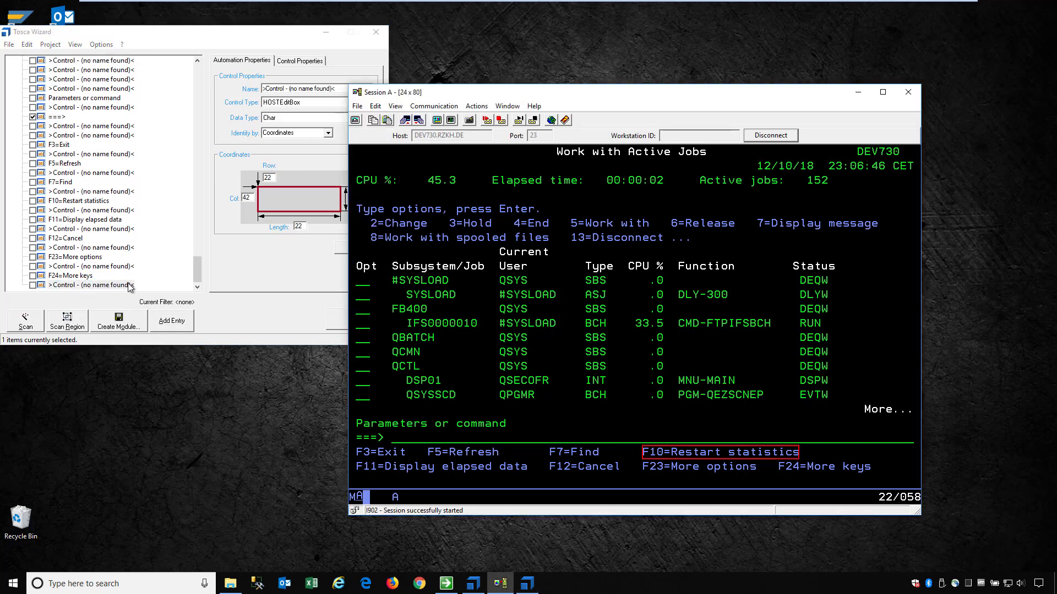
left_click_drag(342, 87, 258, 87)
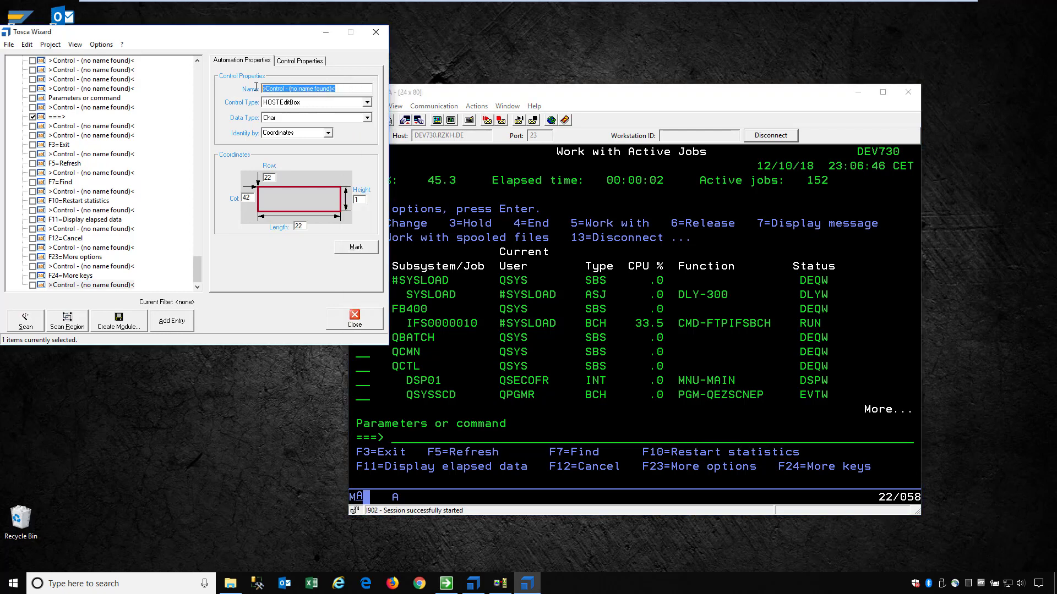
type("Jobs Table")
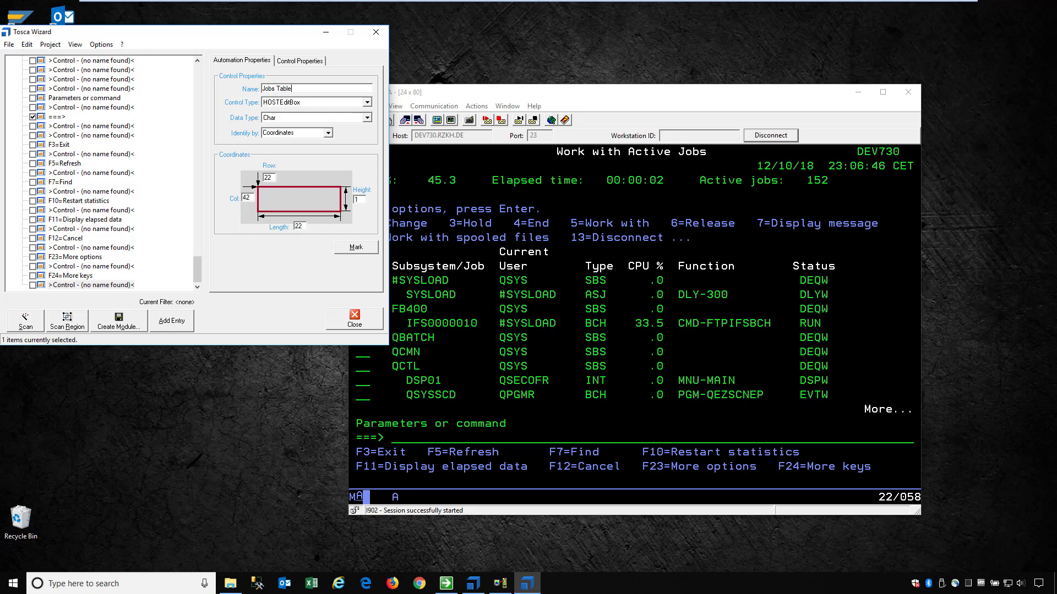
left_click(351, 249)
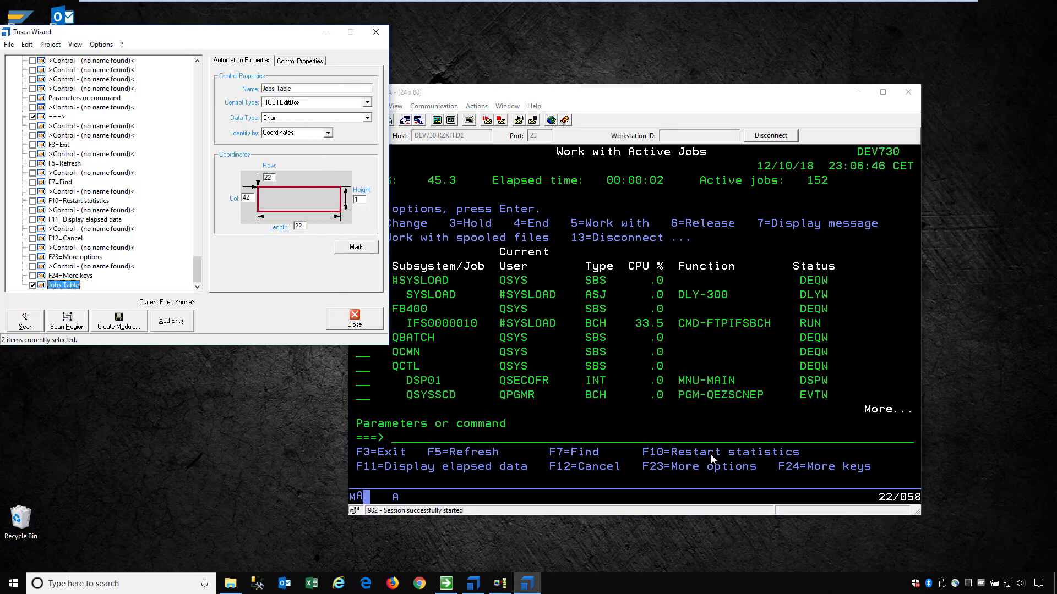
left_click(580, 108)
left_click(359, 271)
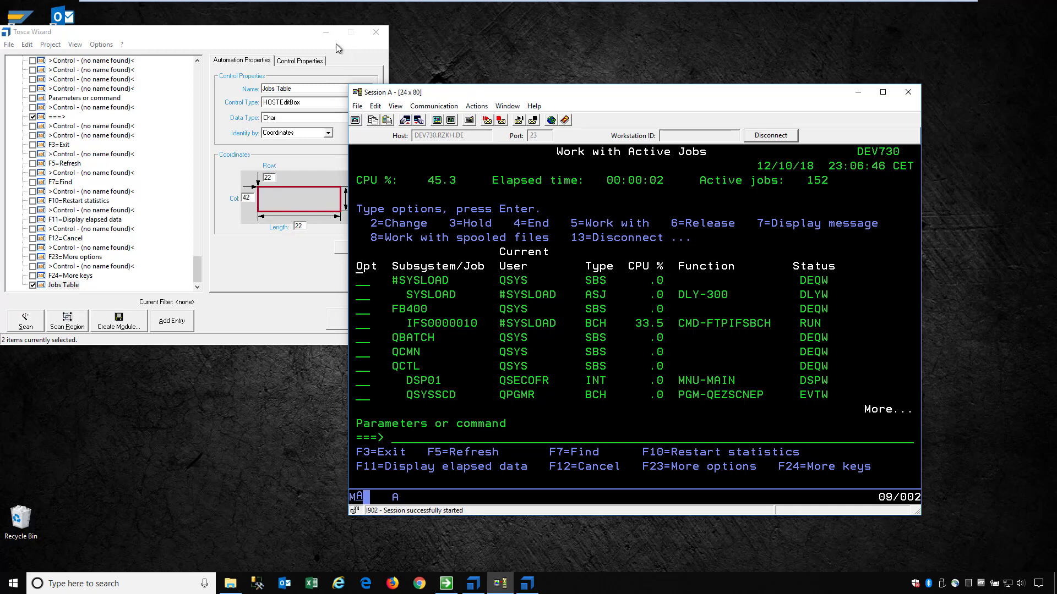
Move the Jobs Table region to row 9, column 2 and check its outline
left_click_drag(337, 48, 318, 50)
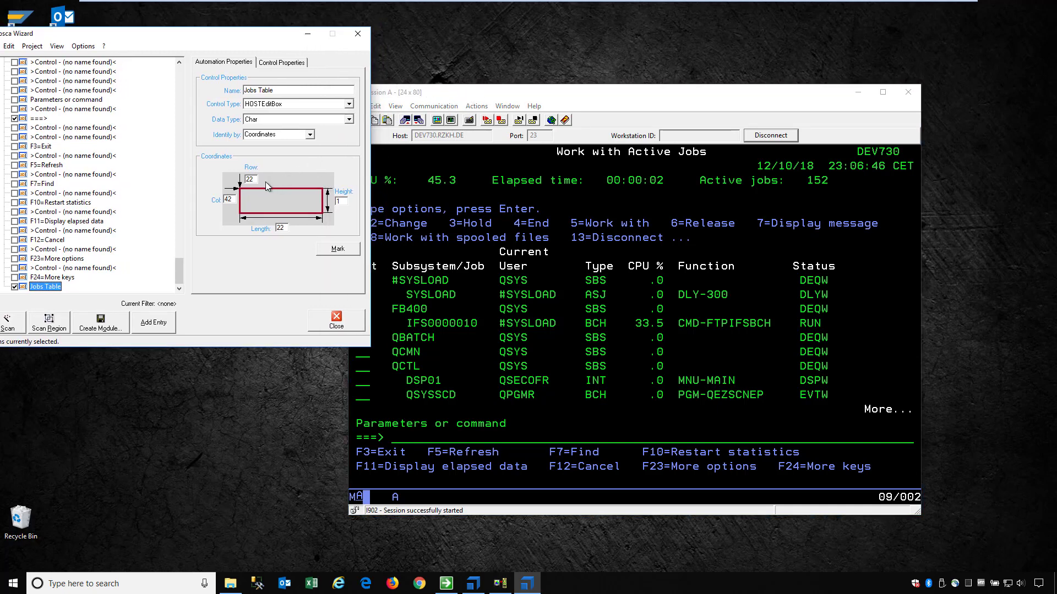
left_click(414, 174)
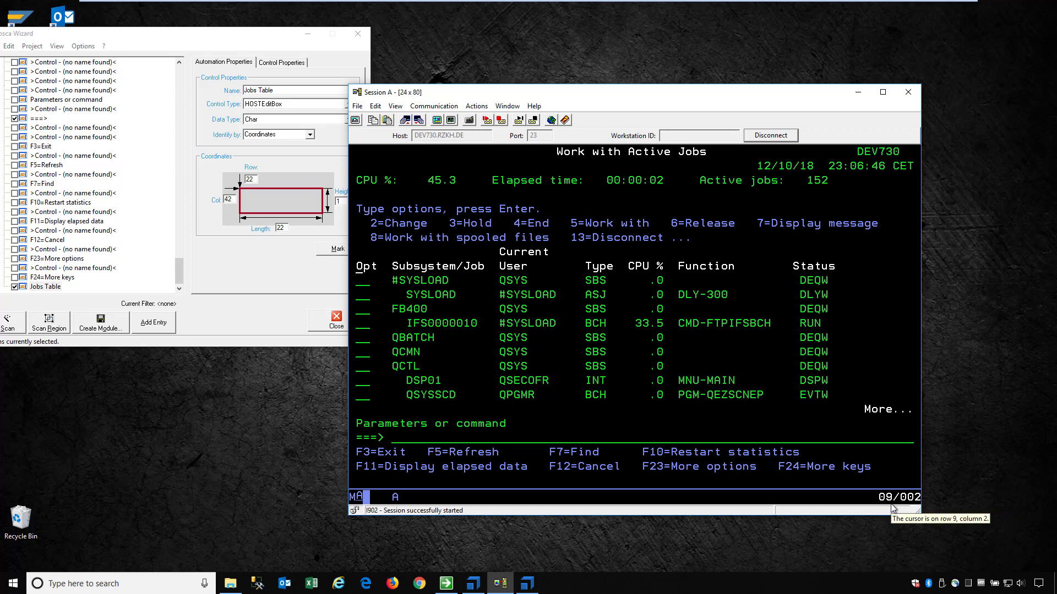
double_click(253, 179)
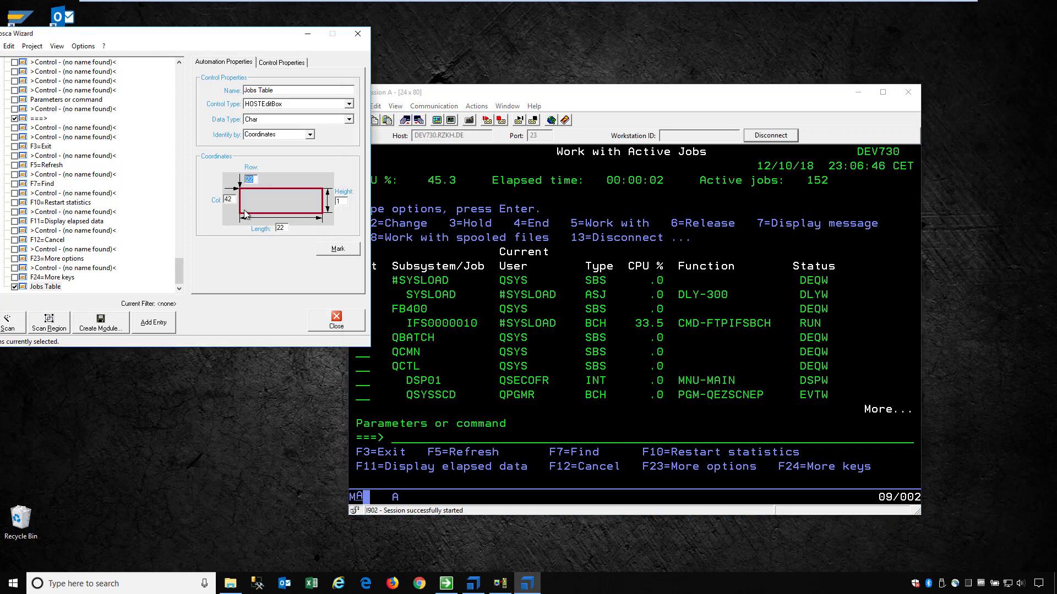
type("9")
double_click(230, 199)
type("2")
left_click(338, 253)
Set the Jobs Table region's height to 10
left_click(377, 260)
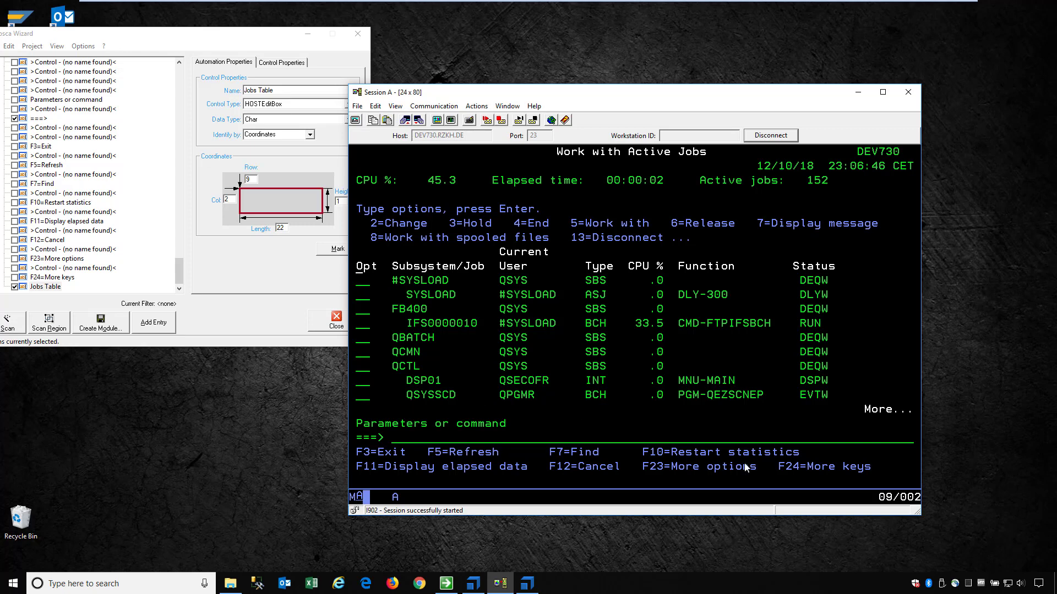
left_click(342, 201)
type("0")
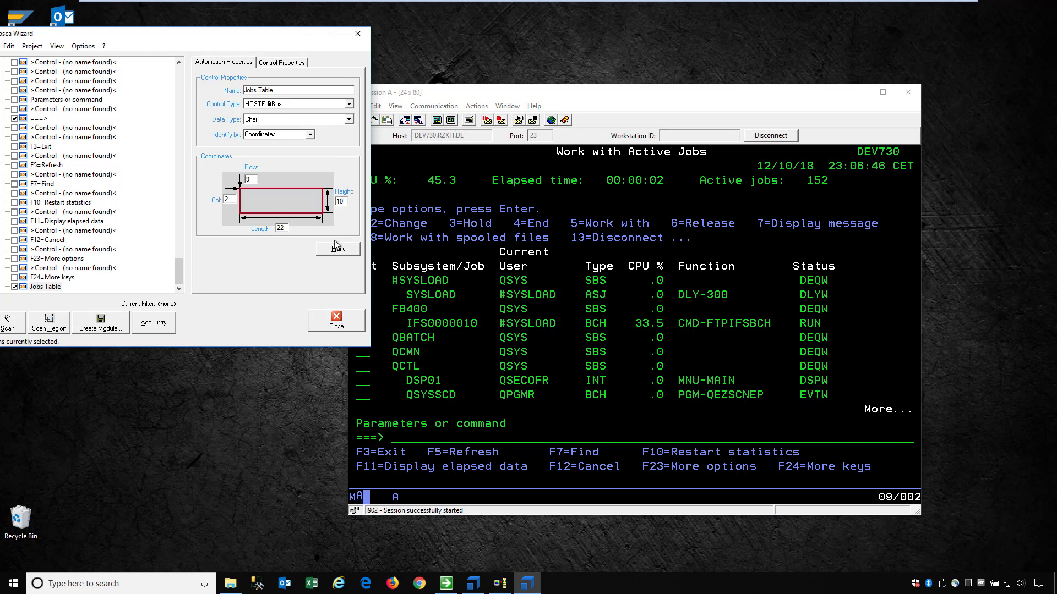
left_click(323, 248)
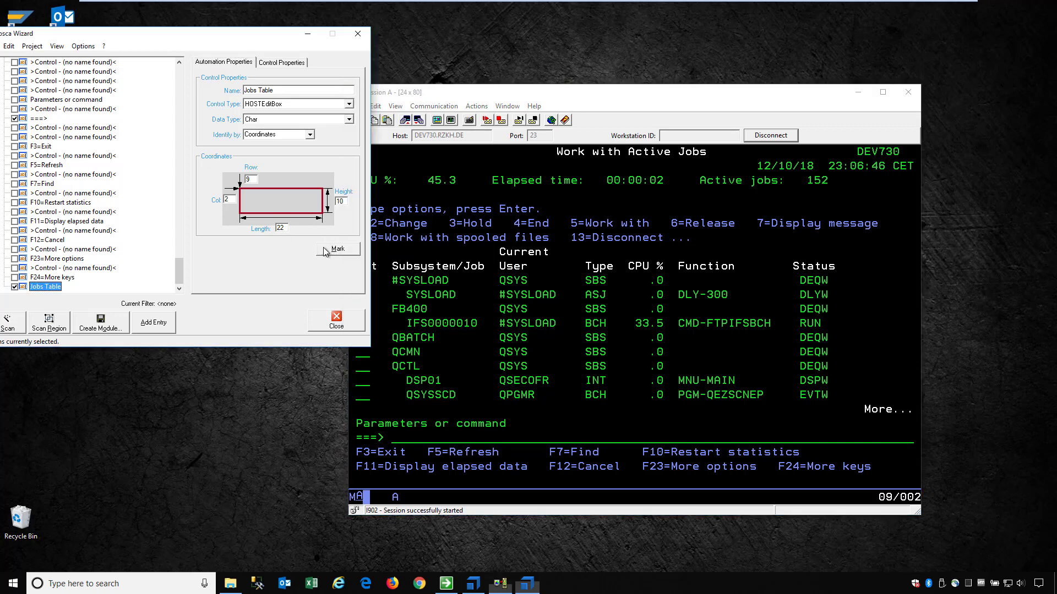
Extend the region's length to 67 so it outlines the whole job table
double_click(286, 229)
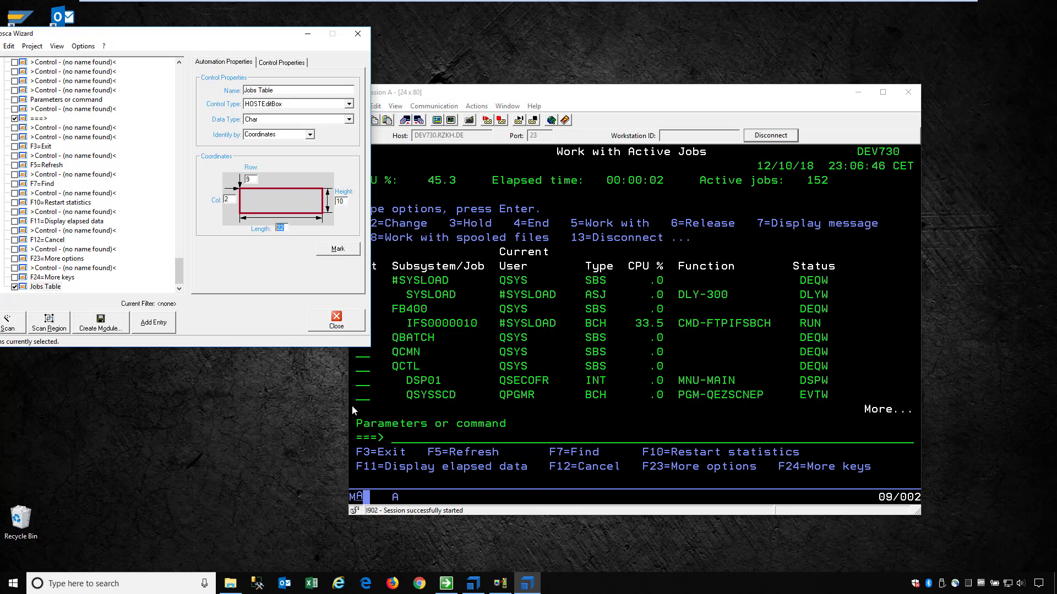
left_click(835, 395)
left_click(834, 396)
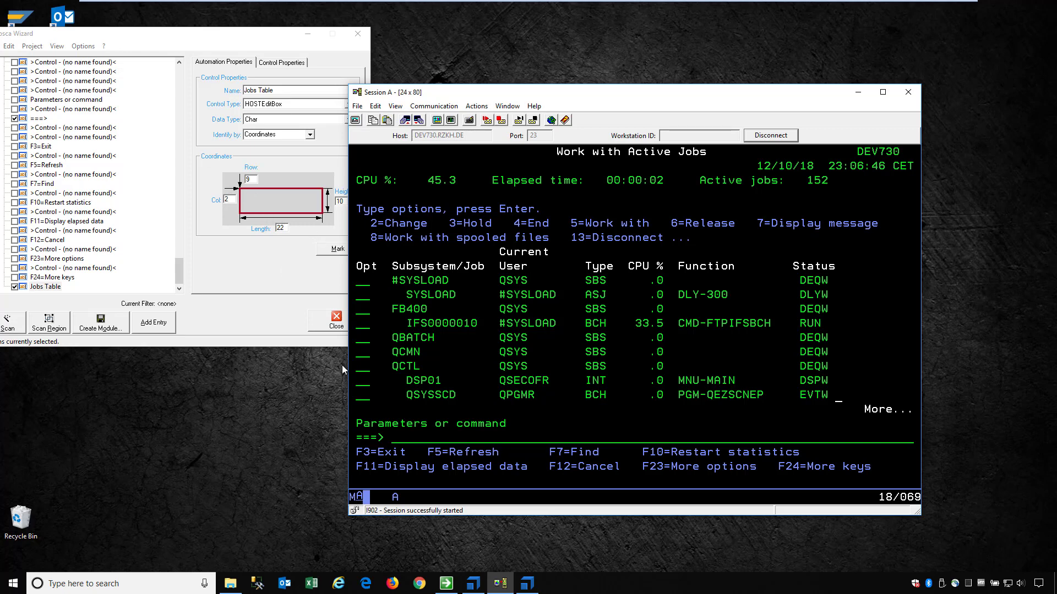
double_click(279, 228)
type("67")
left_click(333, 251)
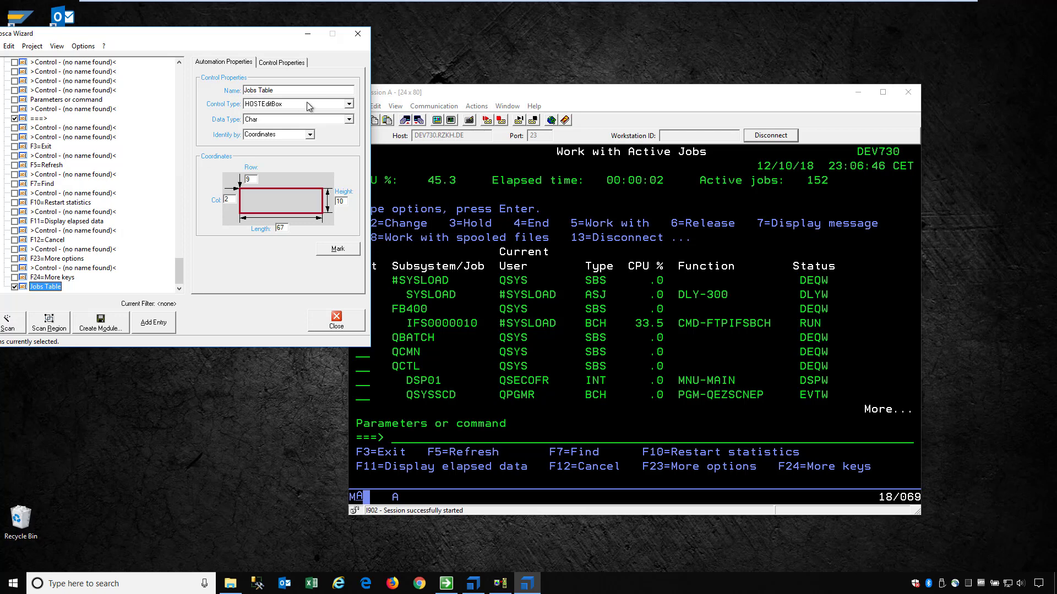
Make Jobs Table a HOSTTable control and review its Table Content and Control Properties
left_click(351, 106)
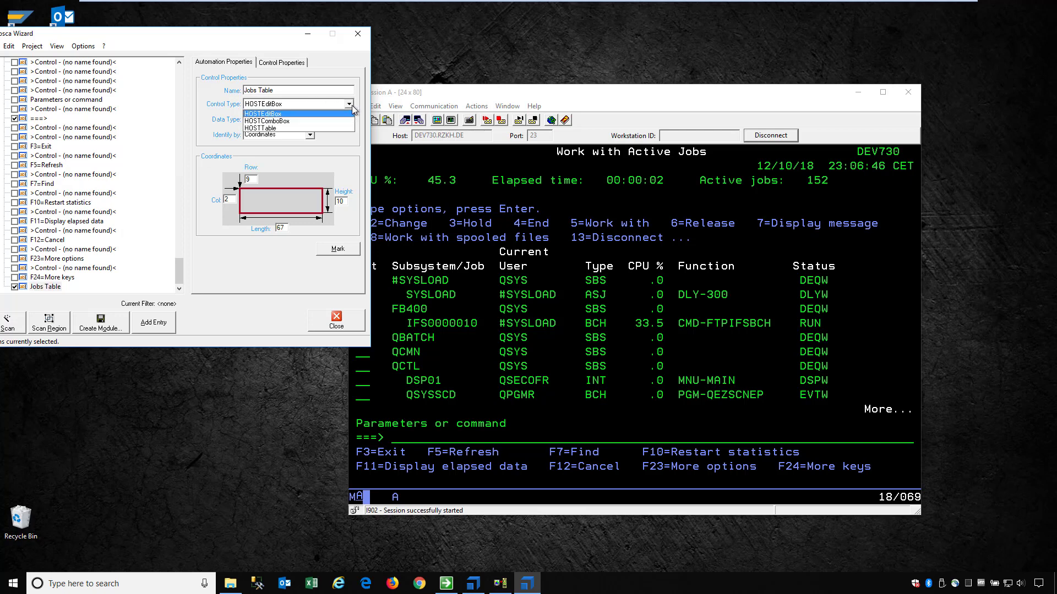
left_click(266, 129)
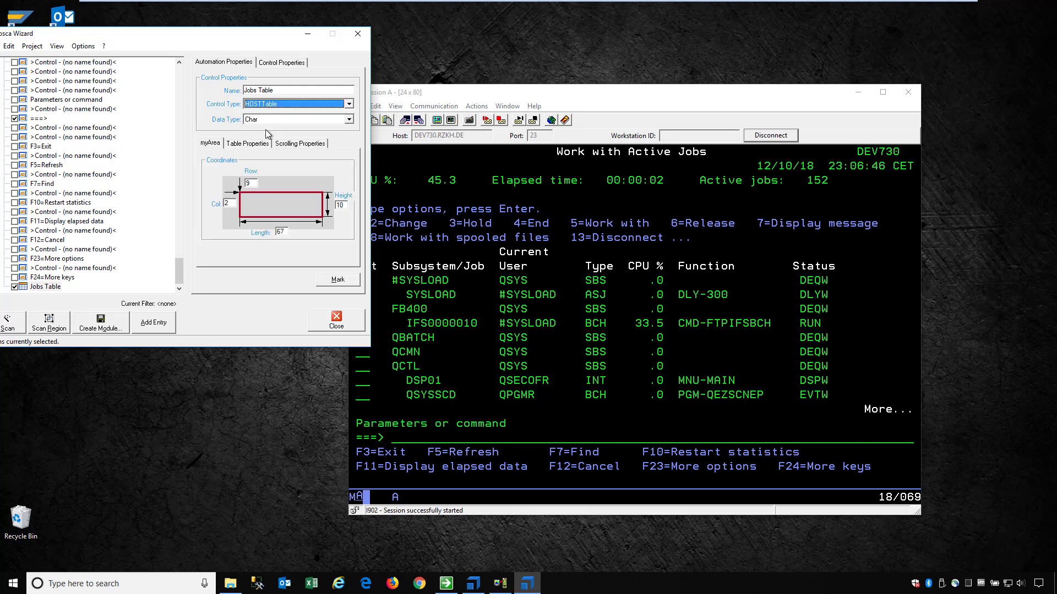
left_click(332, 280)
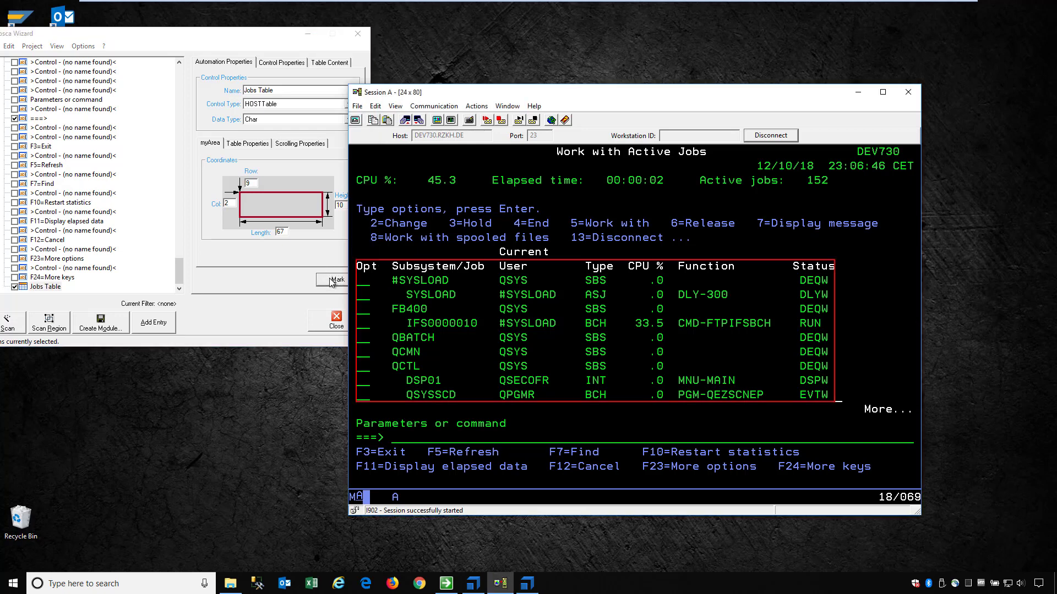
left_click(331, 65)
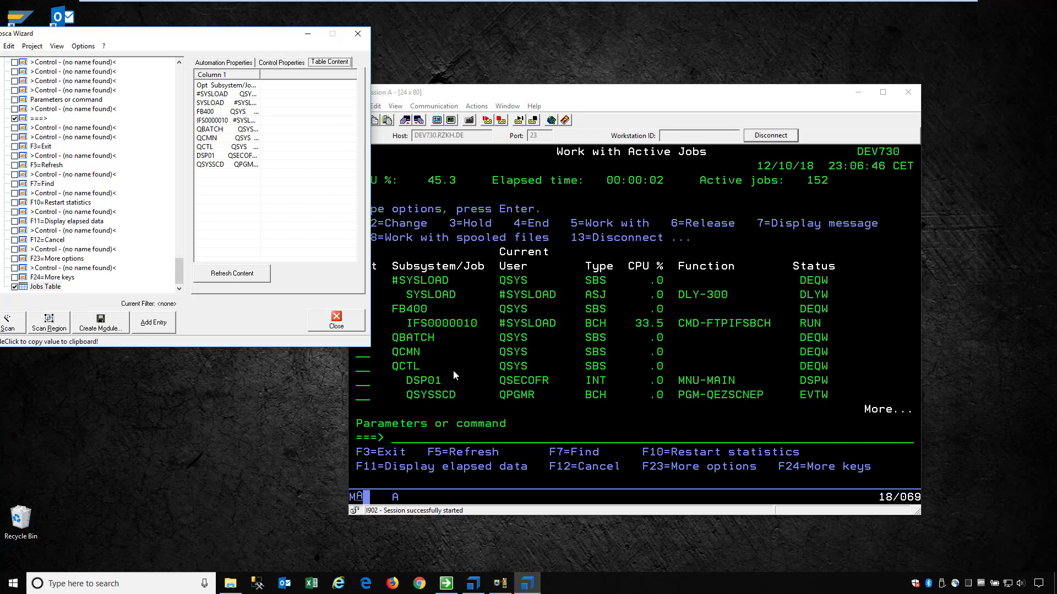
left_click(273, 65)
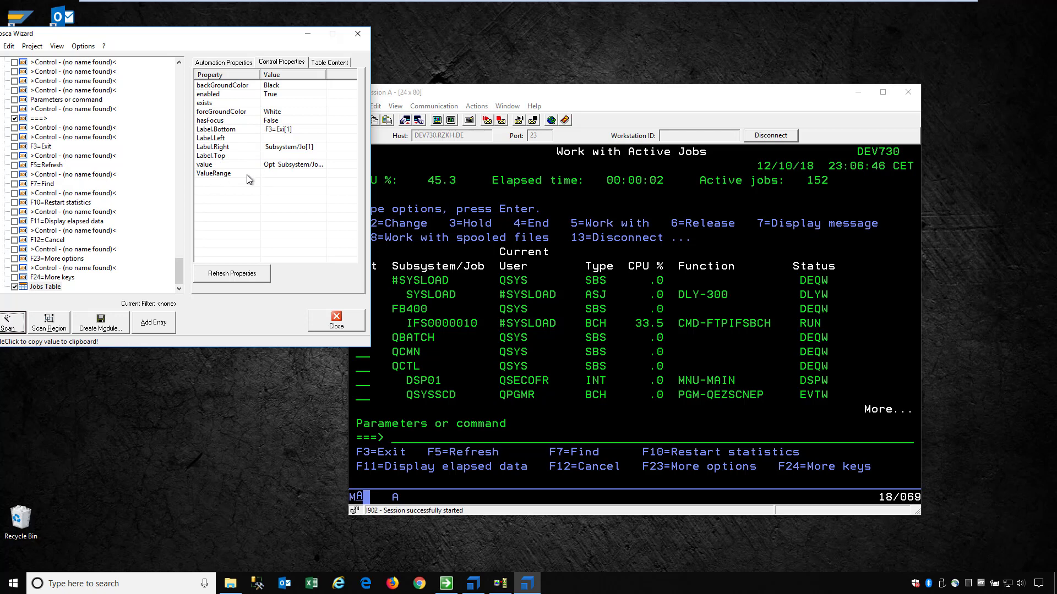
left_click(224, 63)
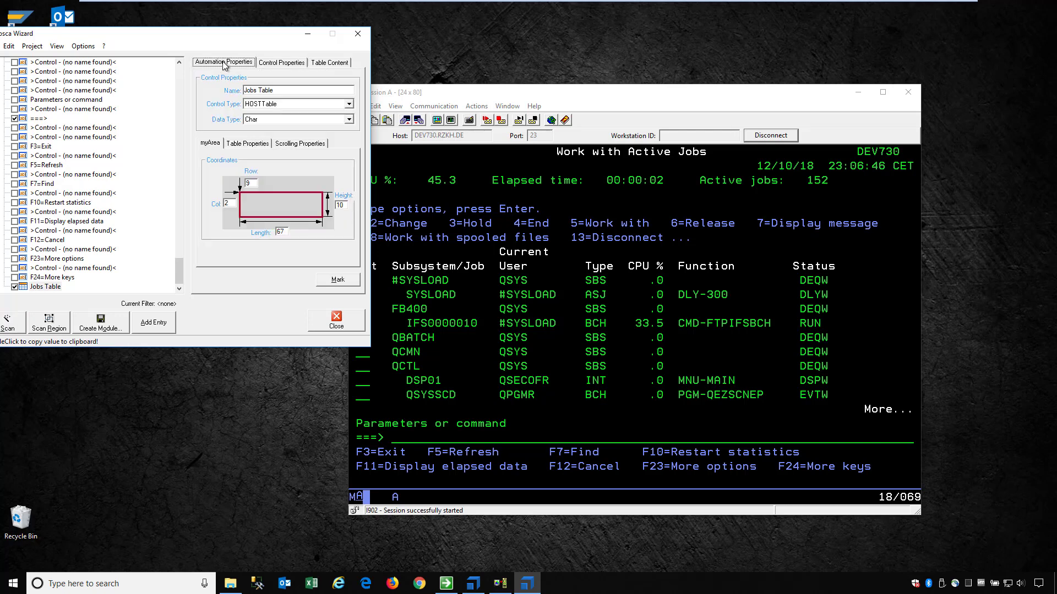
Enter 2 in the Table Properties settings and recheck the table content
left_click(246, 145)
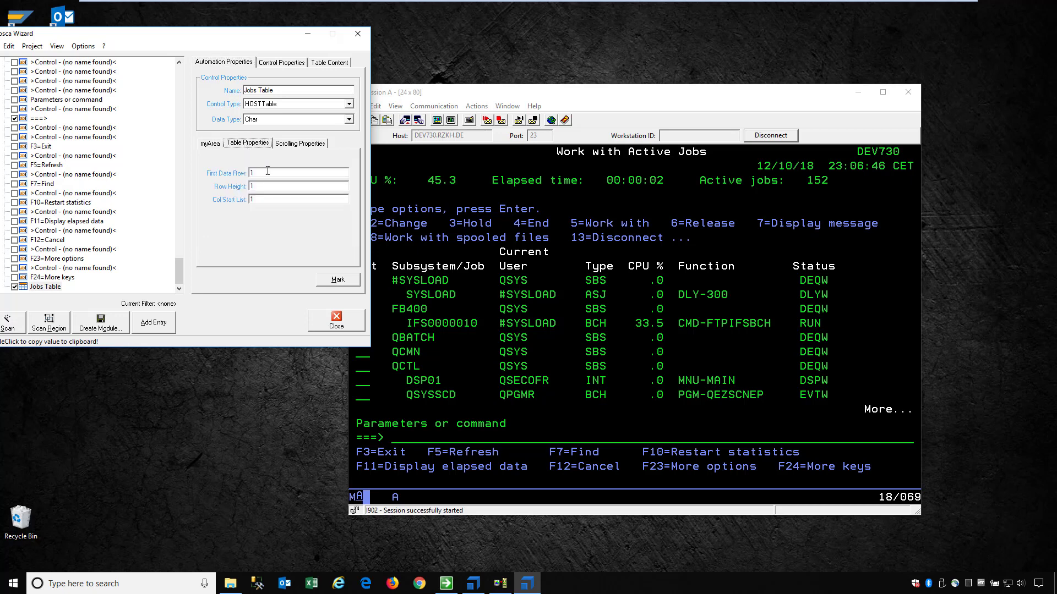
key("Tab")
type("2")
left_click(335, 65)
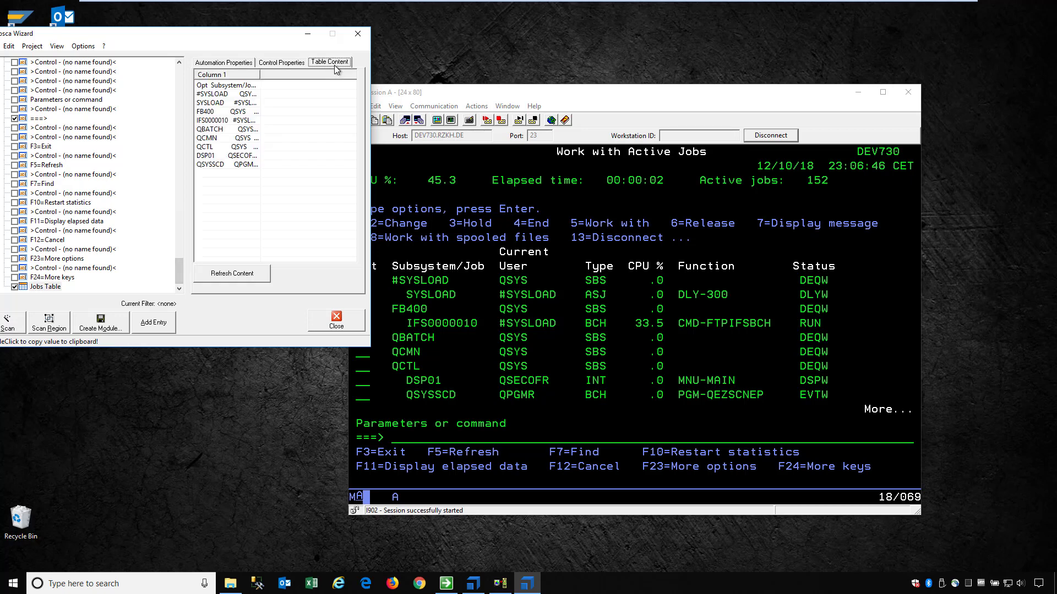
left_click(208, 65)
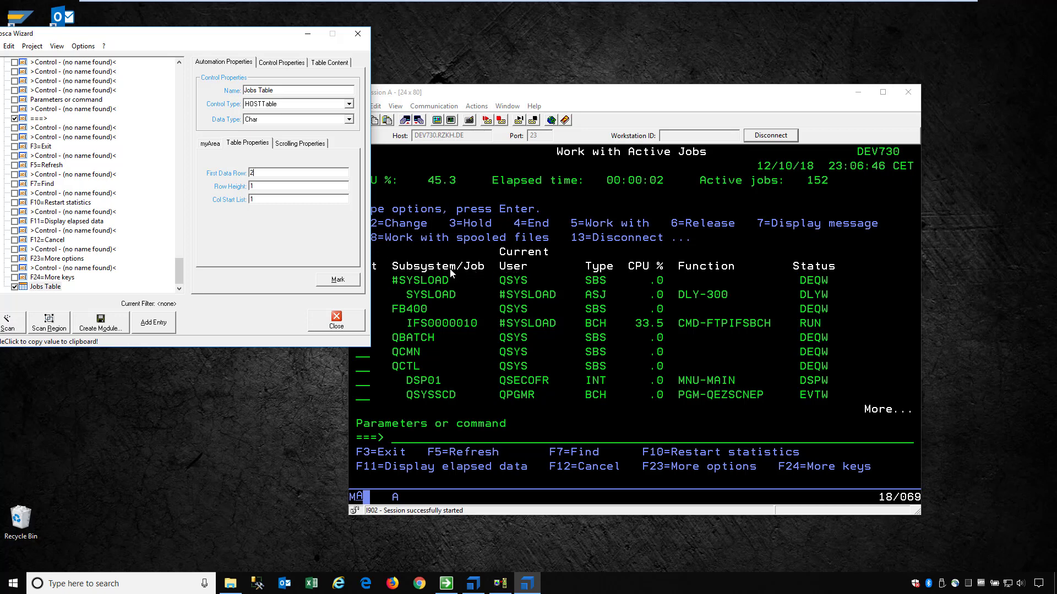
Find the terminal column where the Opt column of the job rows starts
left_click_drag(267, 187, 249, 200)
left_click(254, 190)
left_click(404, 280)
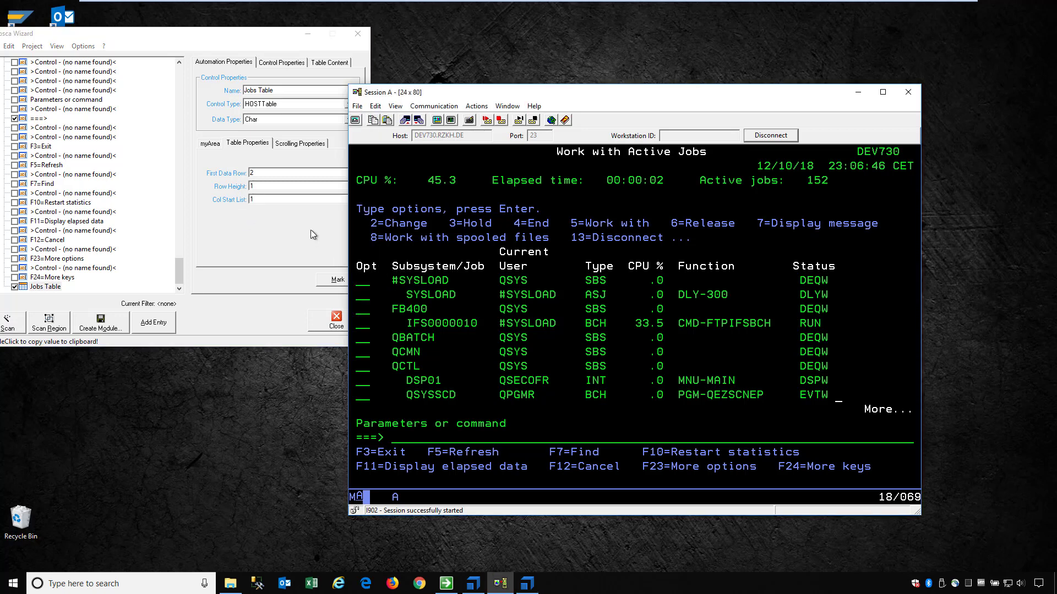
left_click(281, 201)
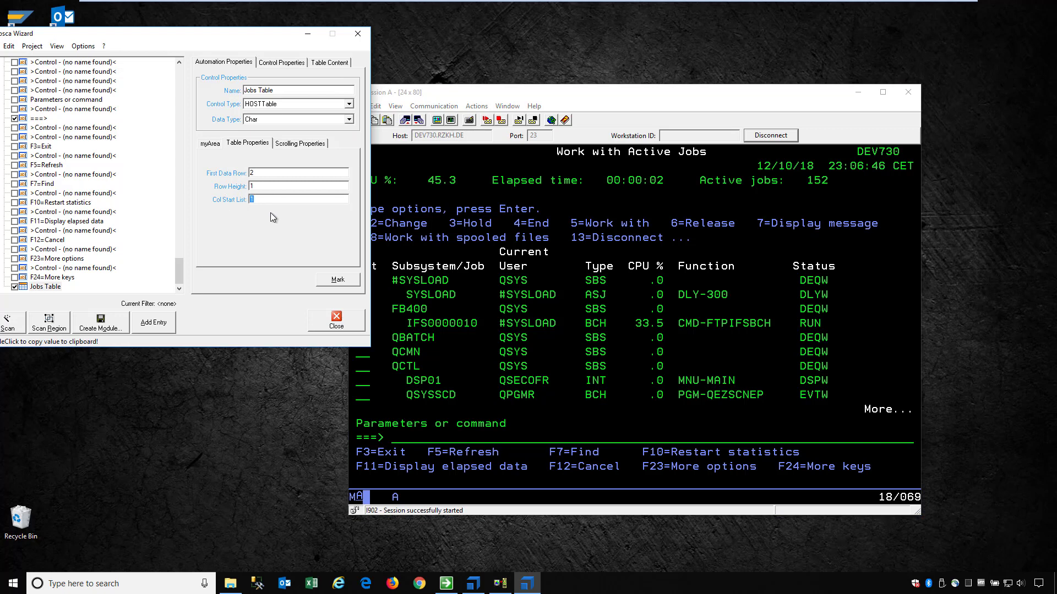
left_click(413, 279)
left_click(401, 273)
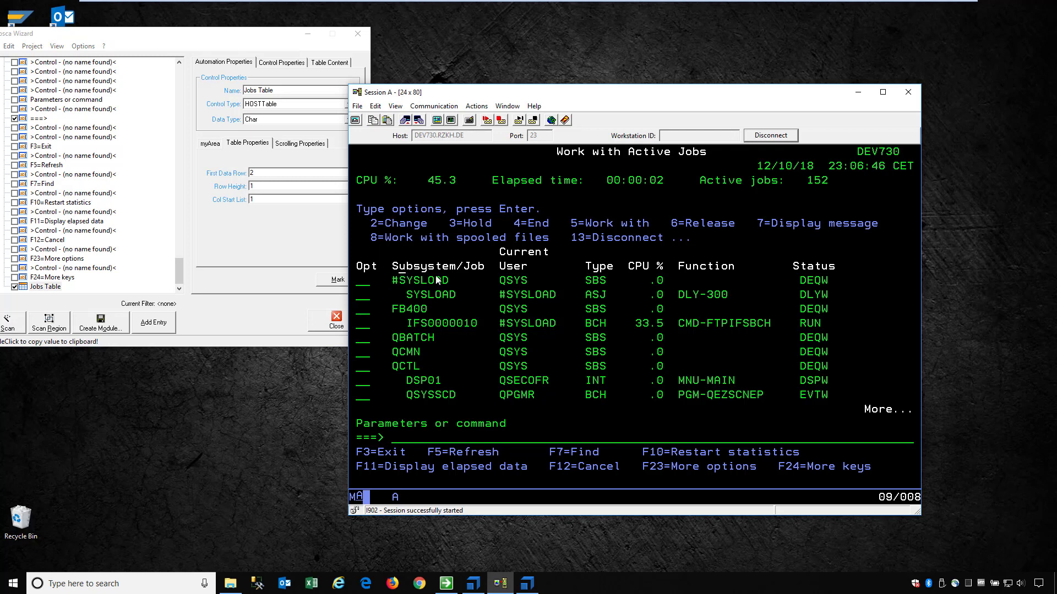
key("Left")
key("Left")
key("Left")
key("Left")
key("Left")
Add column start positions 21,33,39 to the Col Start List after locating Subsystem/Job
left_click(208, 145)
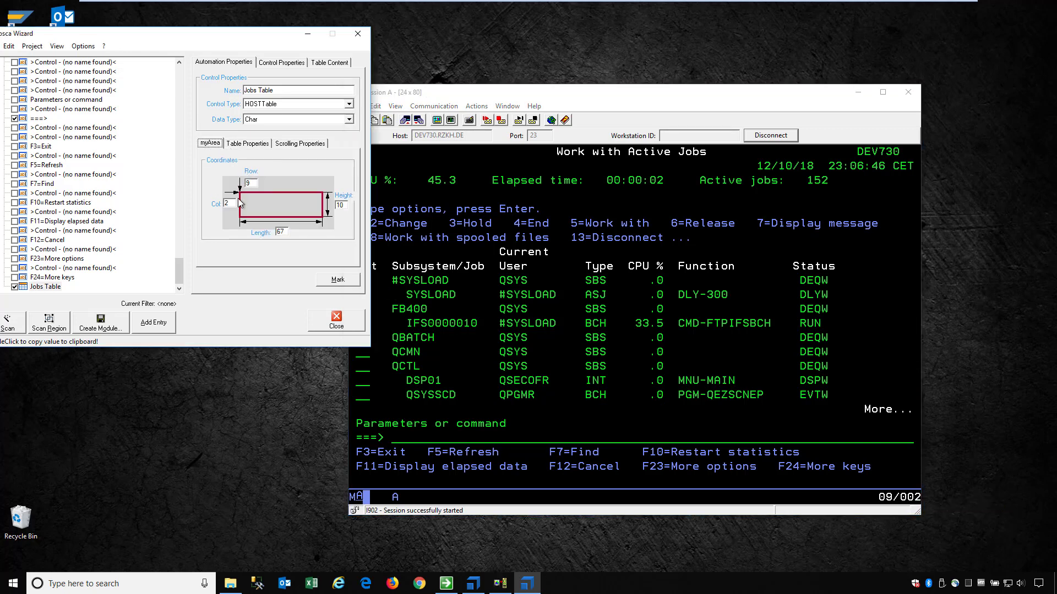
left_click(244, 144)
double_click(264, 185)
key("Tab")
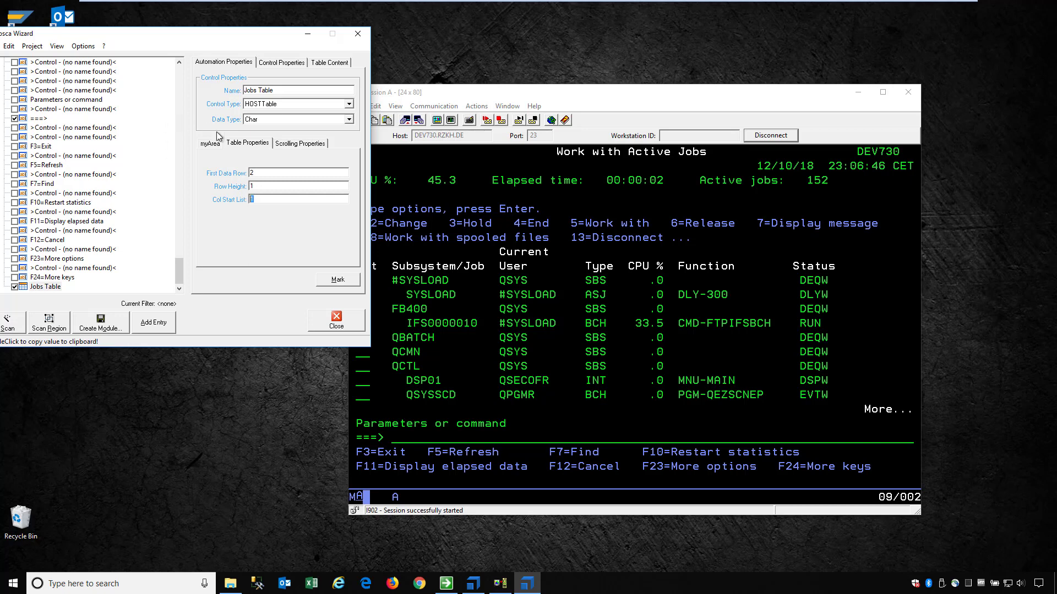
left_click(269, 186)
left_click(400, 271)
left_click(400, 272)
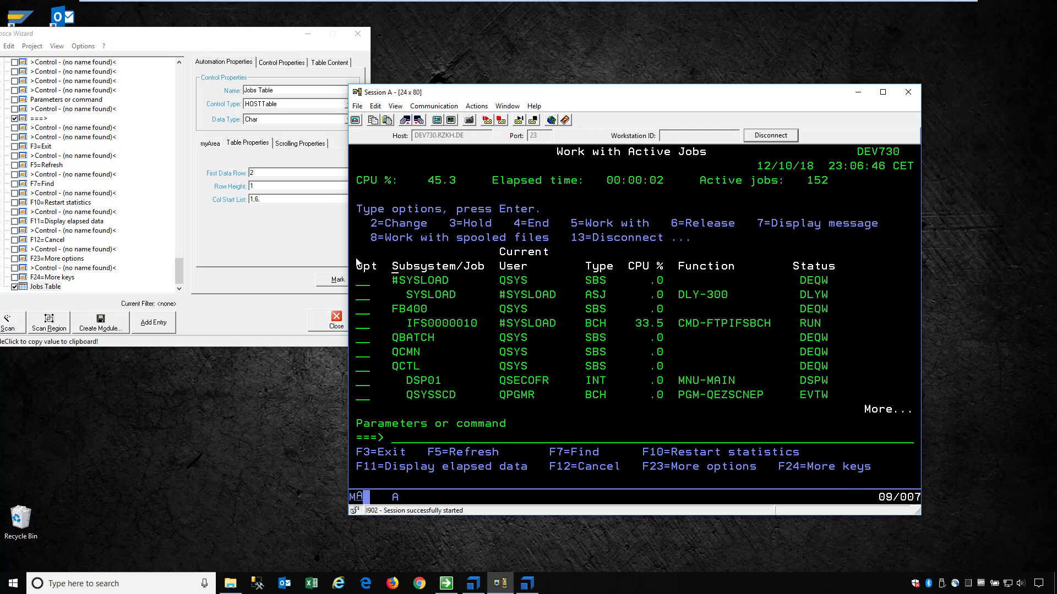
left_click(288, 203)
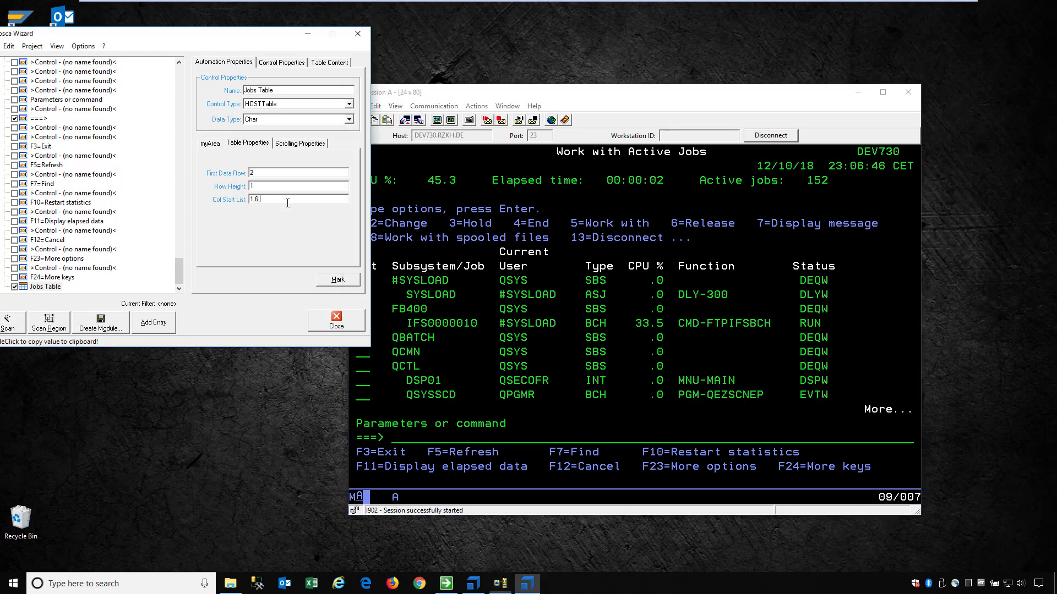
type("21,33,39,46,62")
left_click(337, 64)
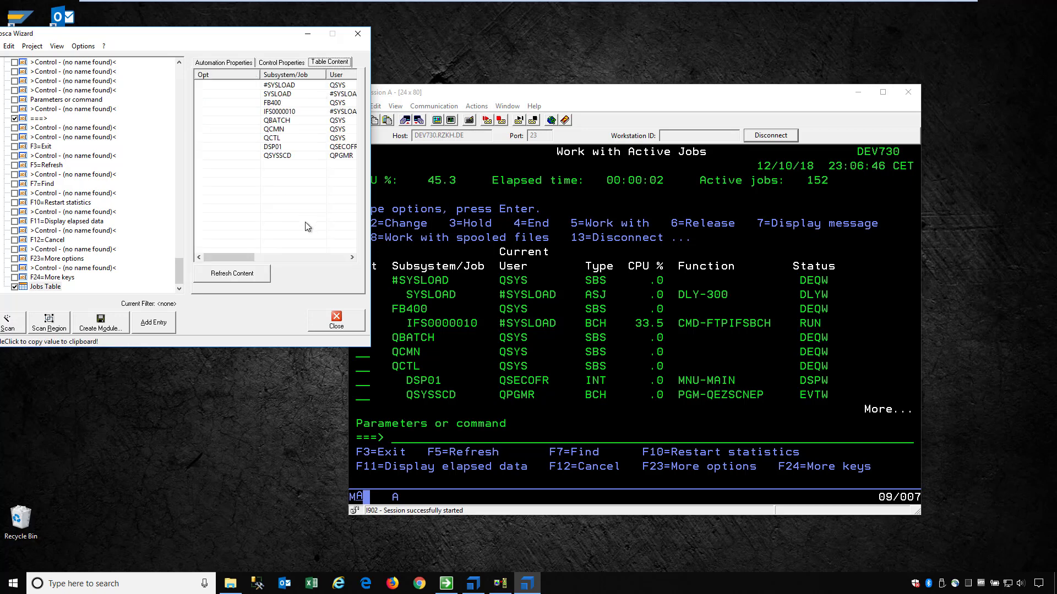
left_click_drag(242, 257, 345, 257)
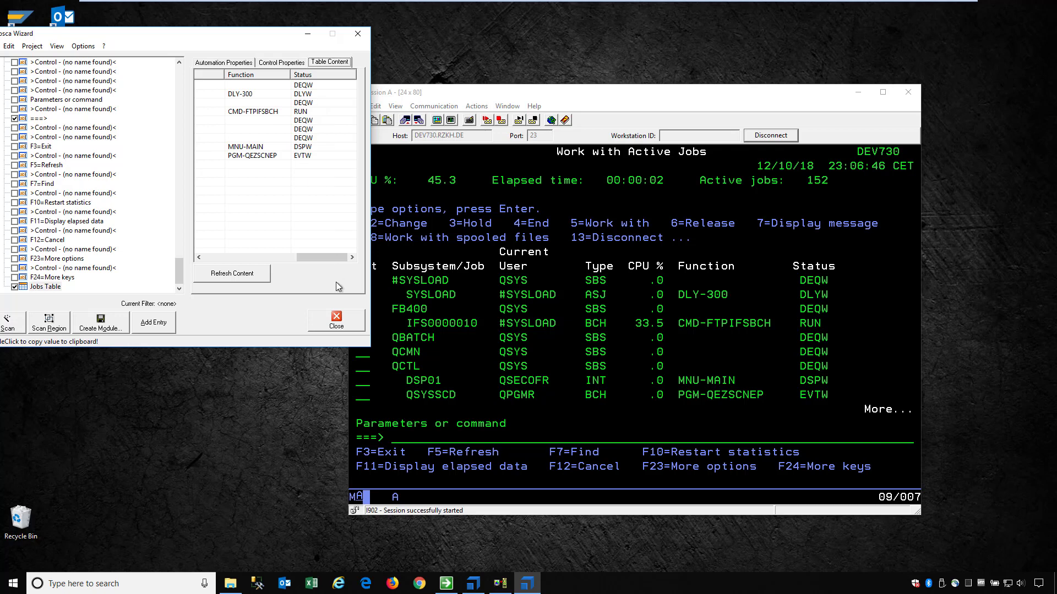
left_click_drag(326, 257, 213, 256)
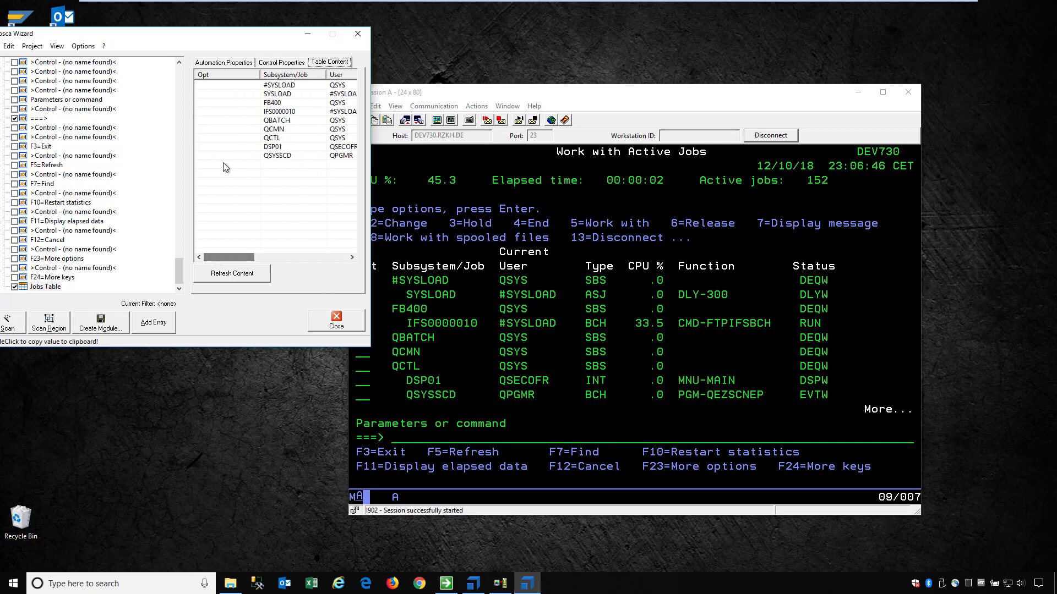
left_click_drag(186, 38, 693, 134)
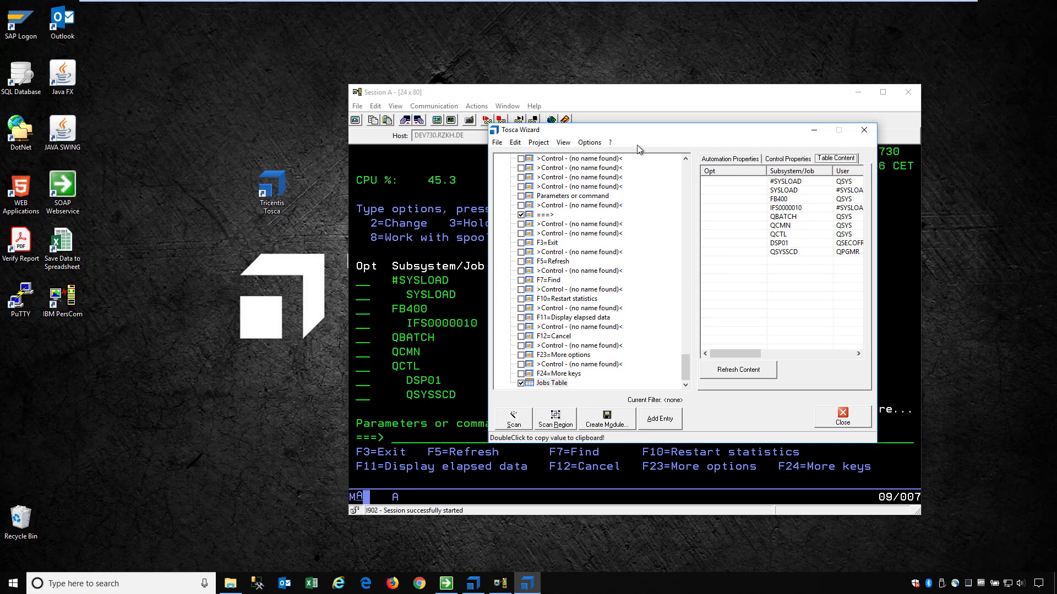
left_click_drag(643, 135, 226, 96)
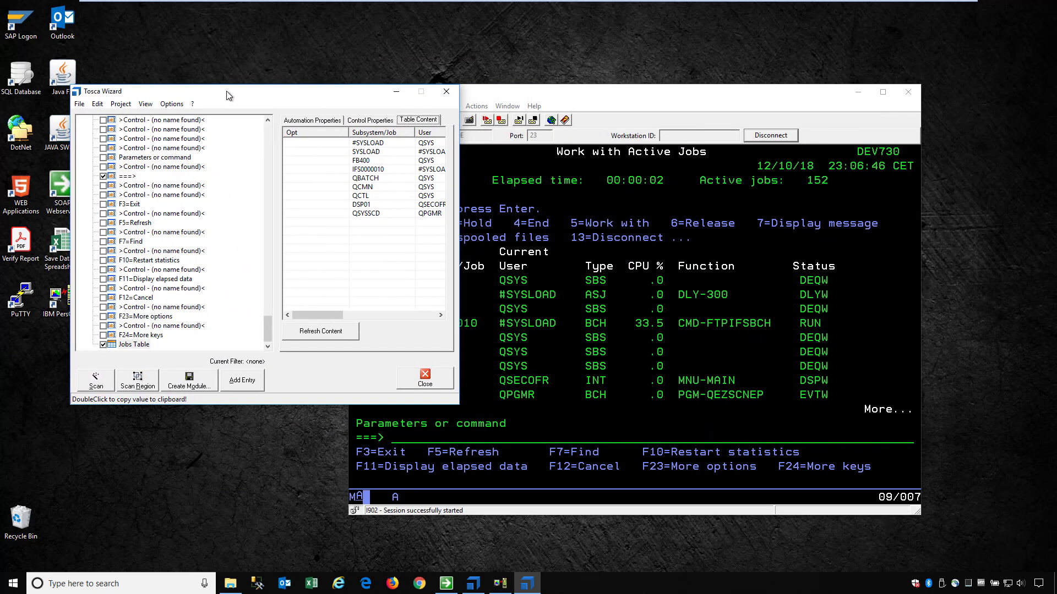
left_click(297, 121)
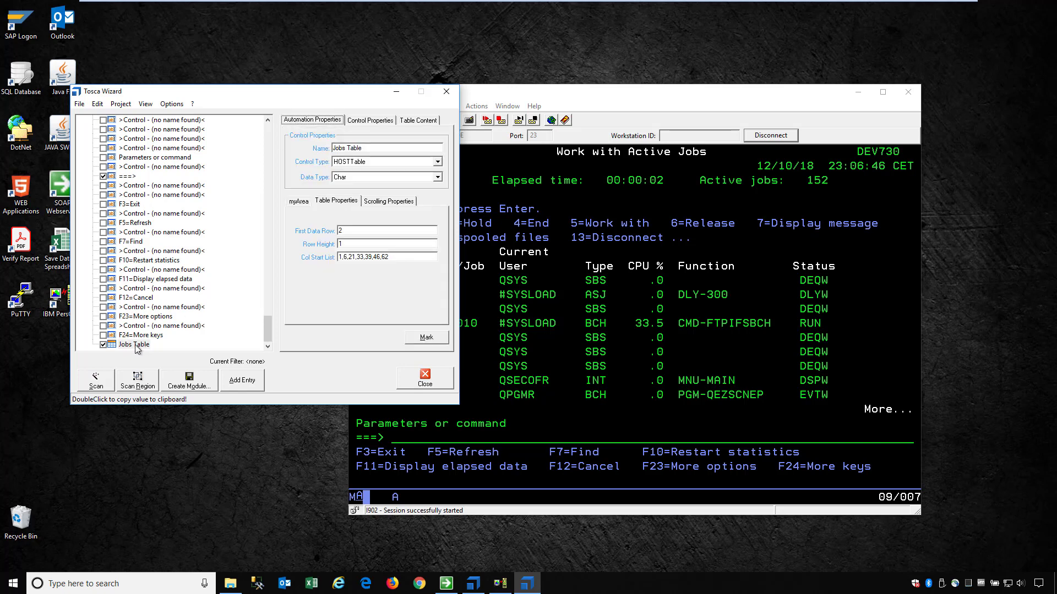
scroll(267, 329, "up", 2)
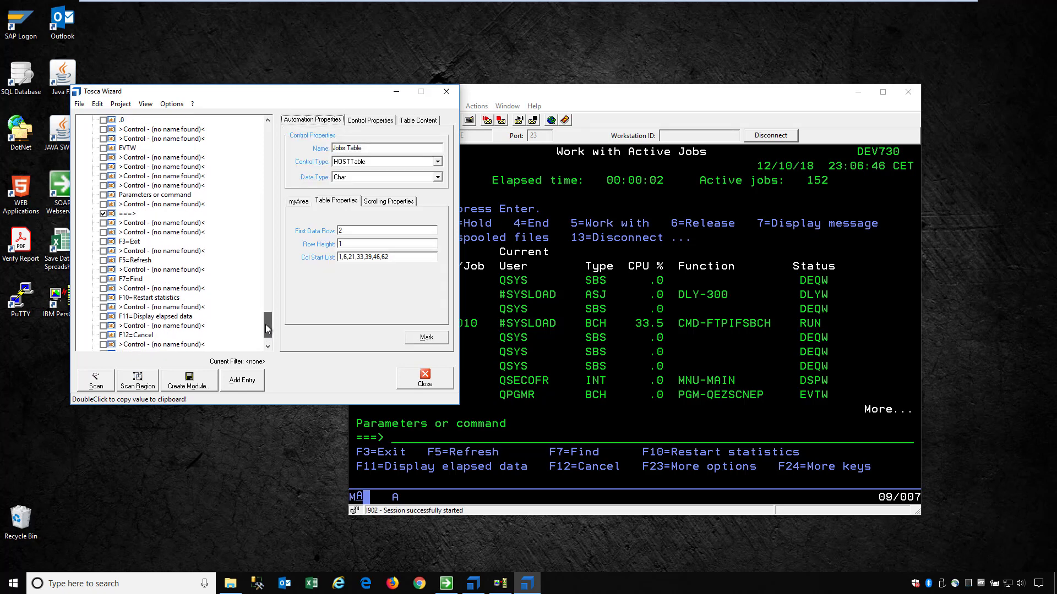
left_click_drag(269, 330, 269, 130)
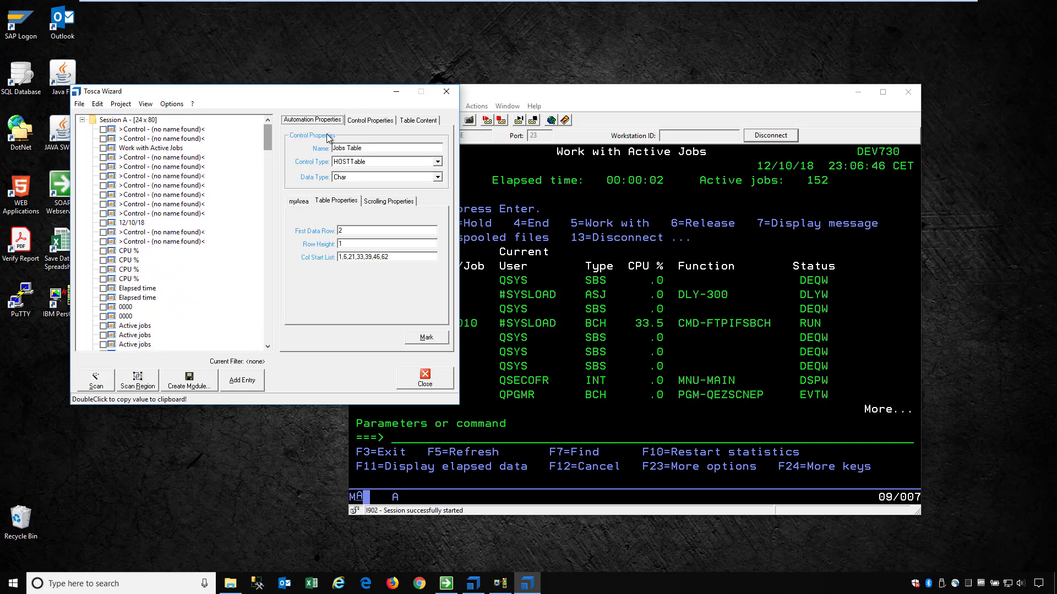
Find the unnamed control at row 2, column 58 covering the 12/10/18 date
left_click(127, 224)
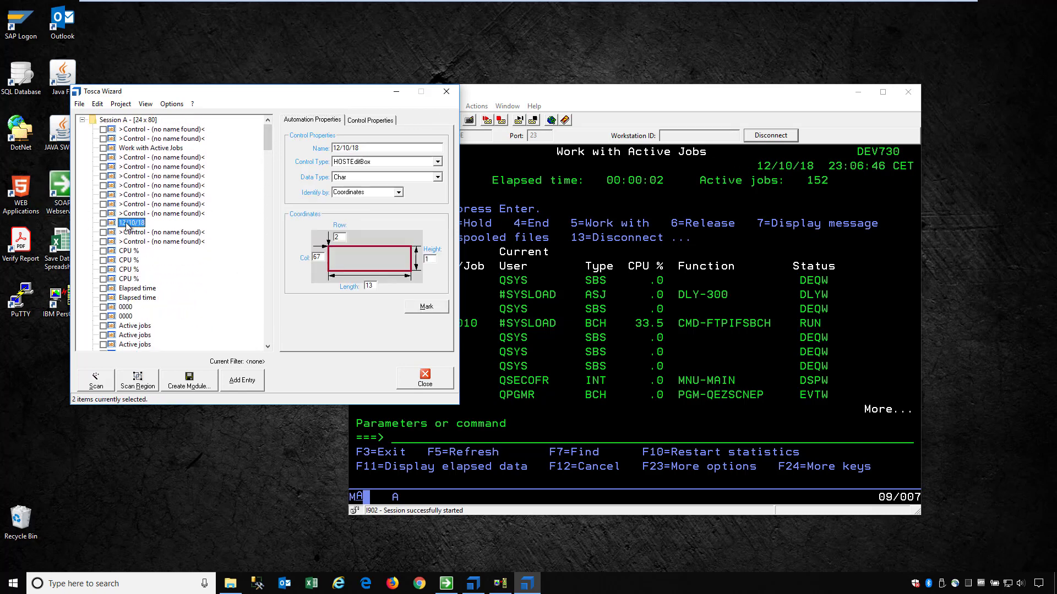
left_click(430, 307)
double_click(138, 221)
left_click(139, 216)
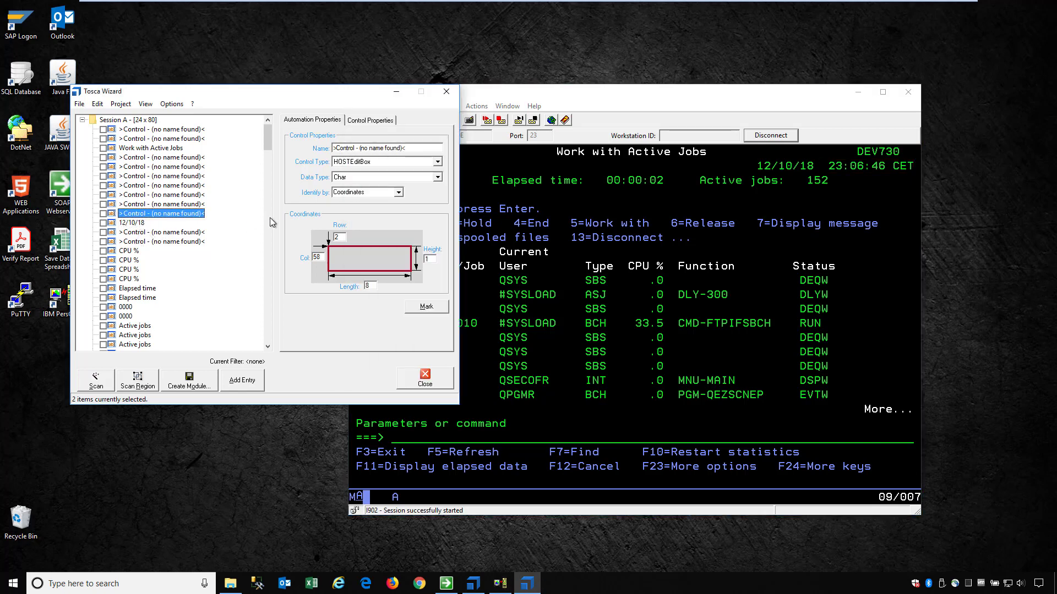
left_click(419, 309)
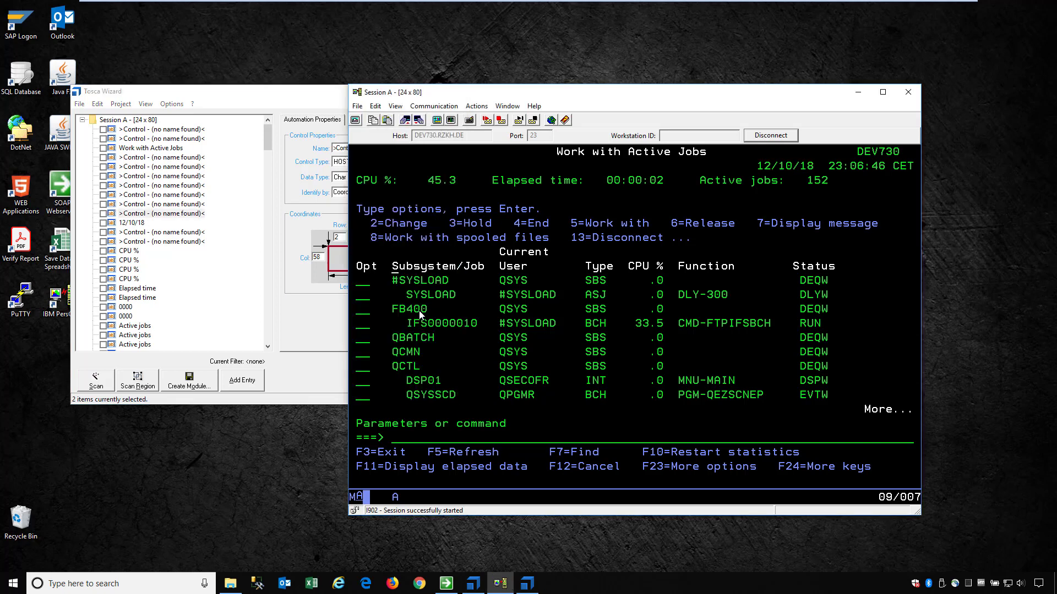
Rename that control to 'Date' and include it
left_click(182, 215)
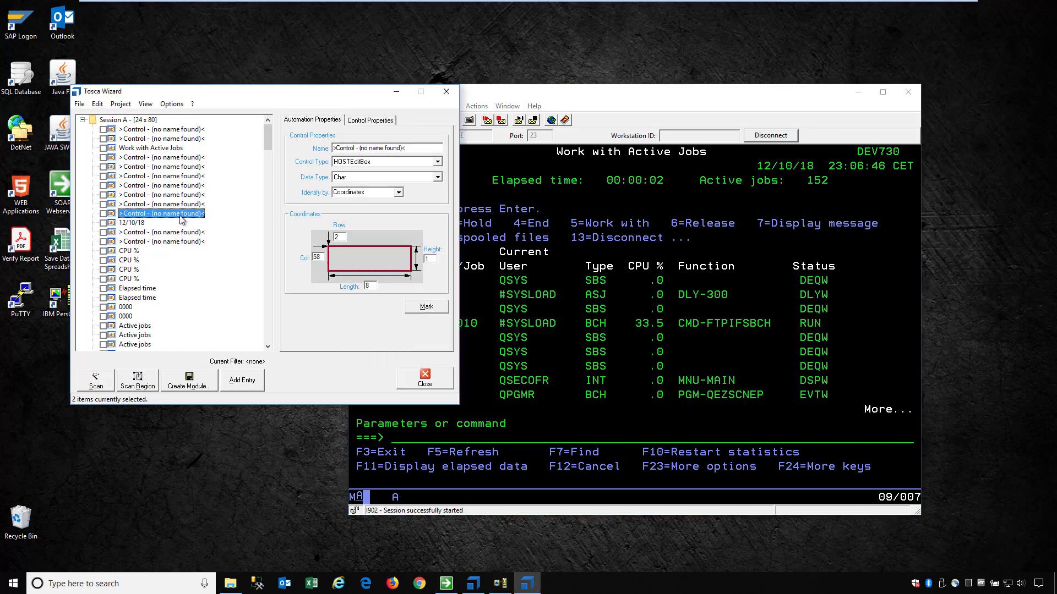
left_click_drag(419, 147, 332, 148)
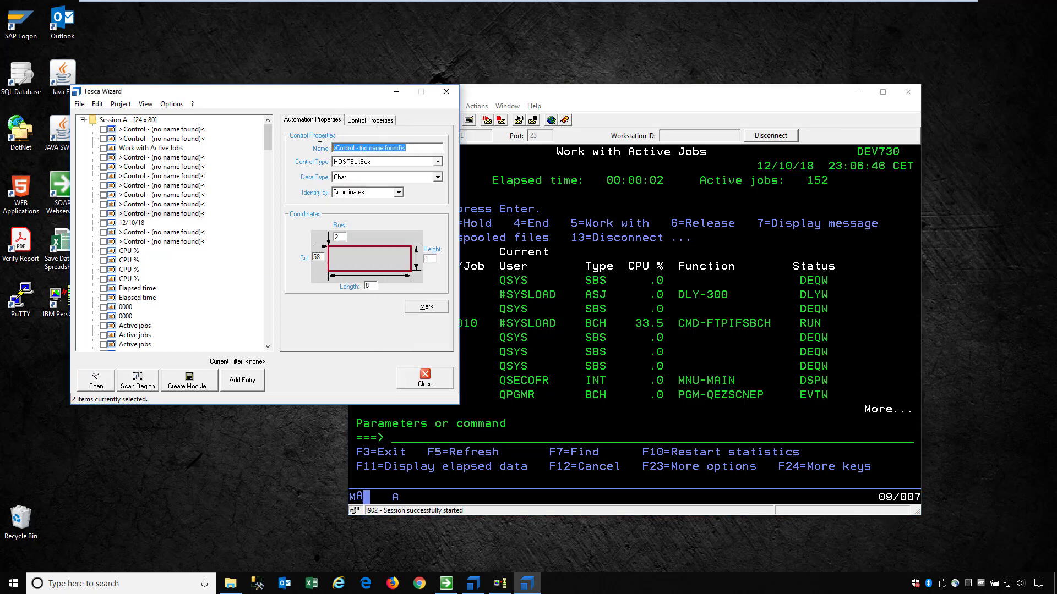
type("Date")
left_click(104, 213)
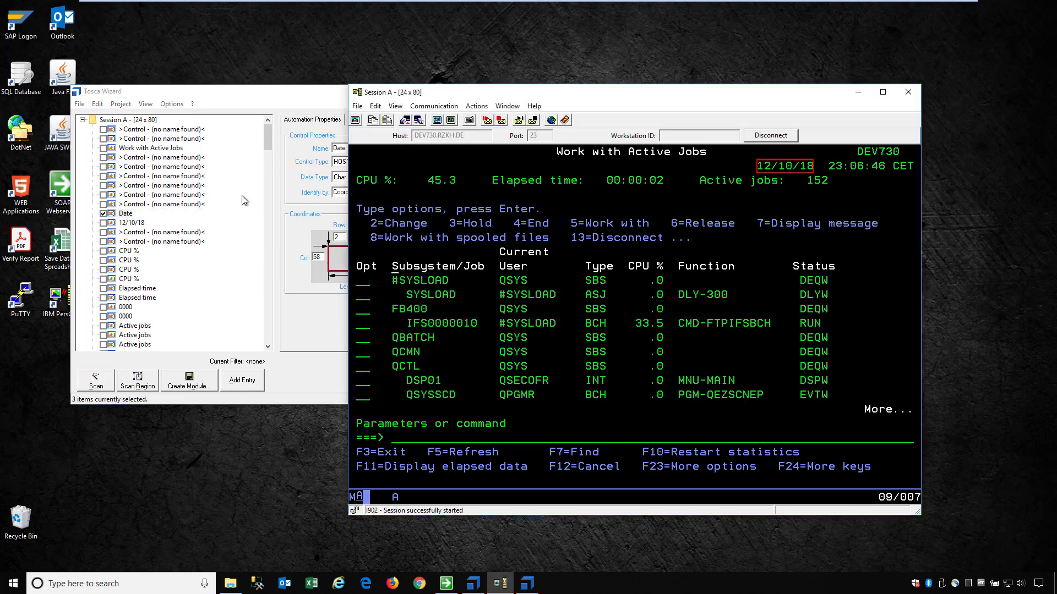
Create the Session A - [24 x 80] module with 3 attributes, accepting the TechnicalID warnings, and close the wizard
left_click_drag(263, 144, 284, 342)
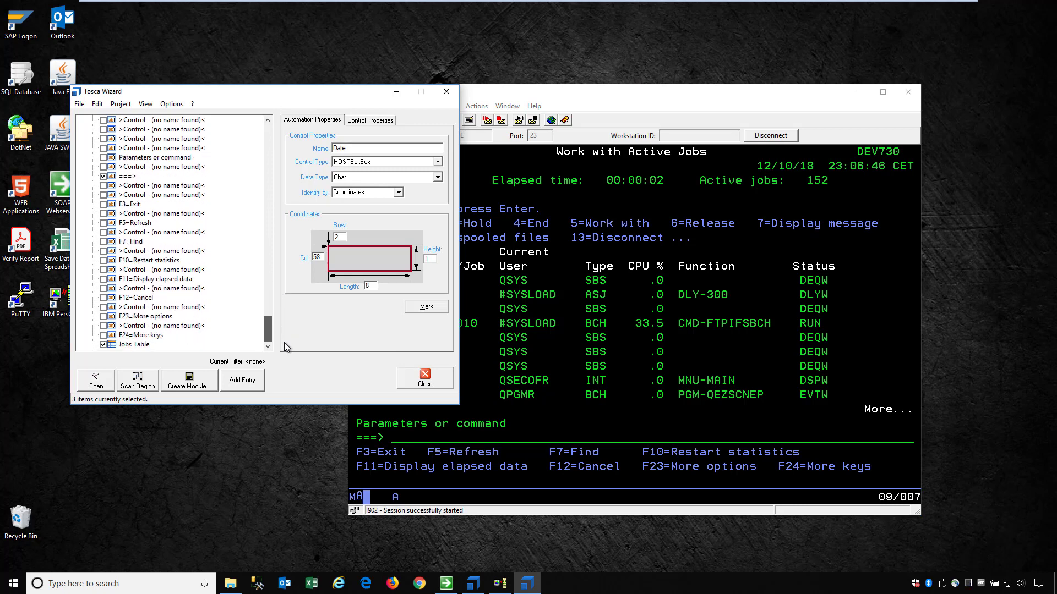
left_click(195, 385)
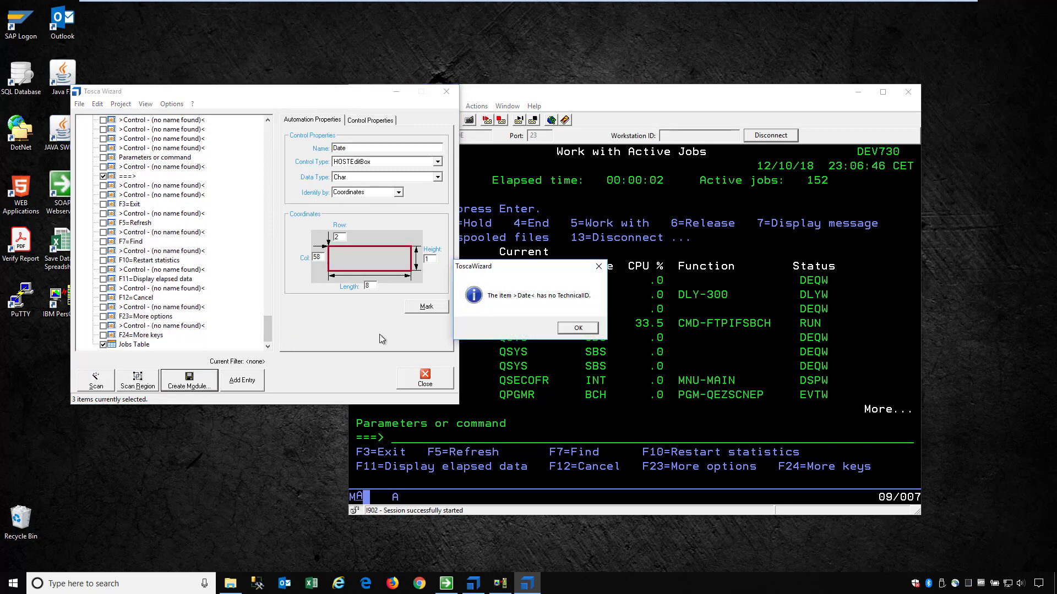
left_click(588, 330)
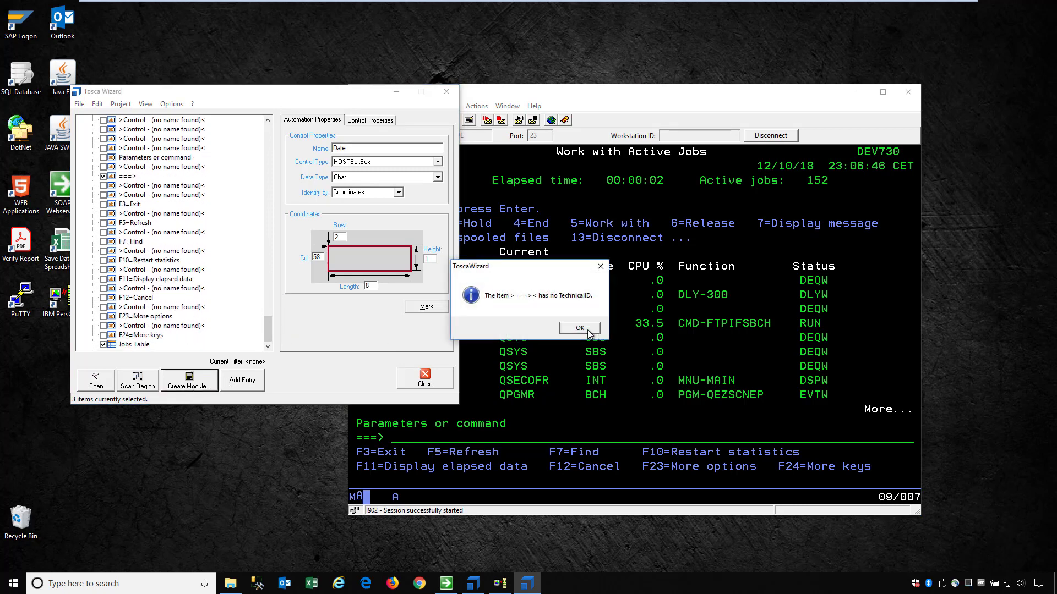
left_click(587, 330)
left_click(587, 330)
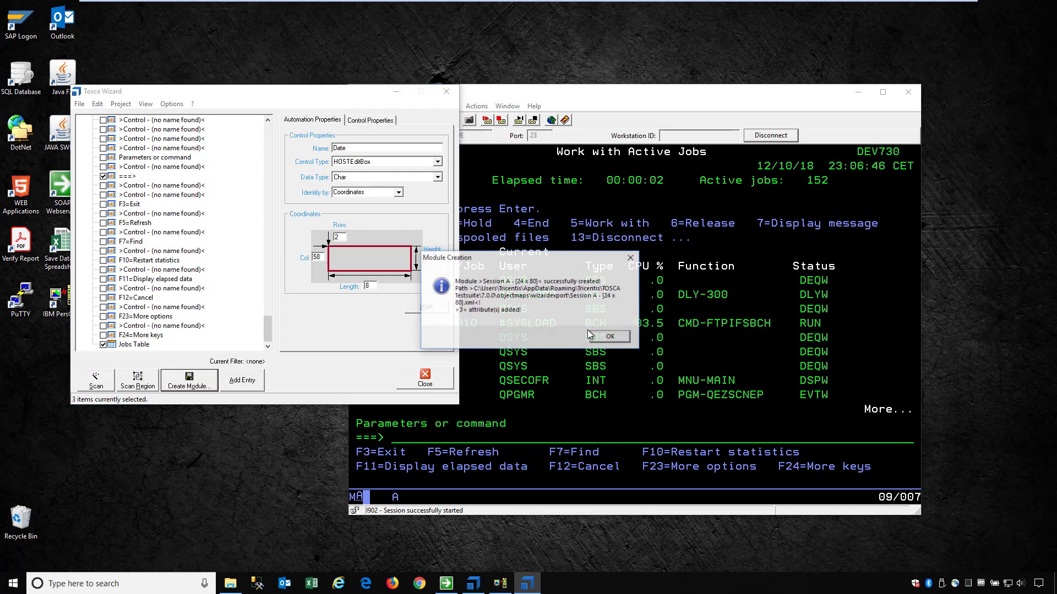
left_click(601, 335)
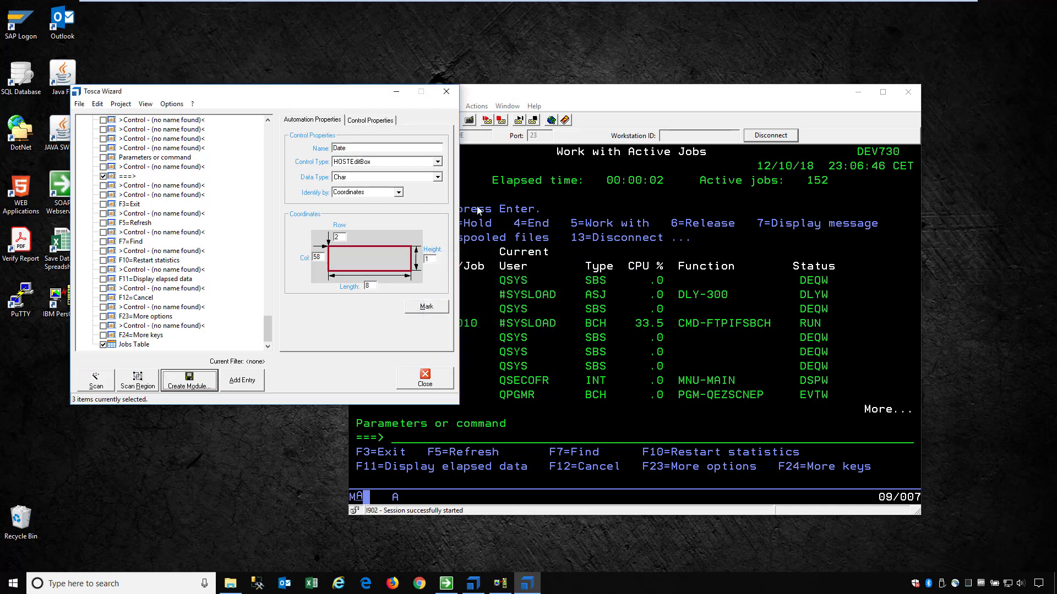
left_click(446, 93)
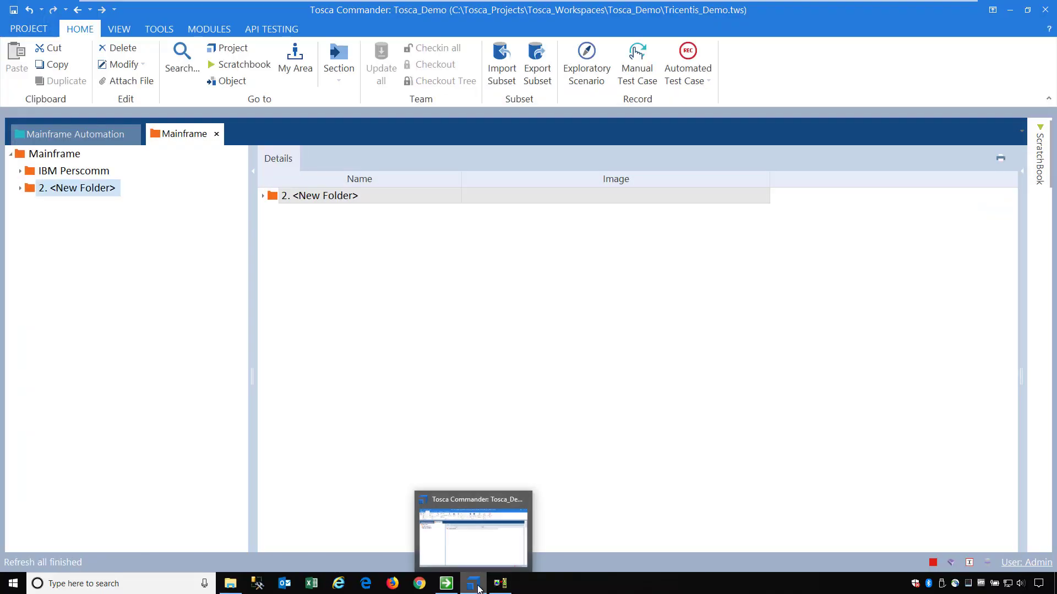
Rename the Session A - [24 x 80] module to 'IBM Table' and add it to the Run EOD batch test case
left_click(477, 589)
left_click(478, 589)
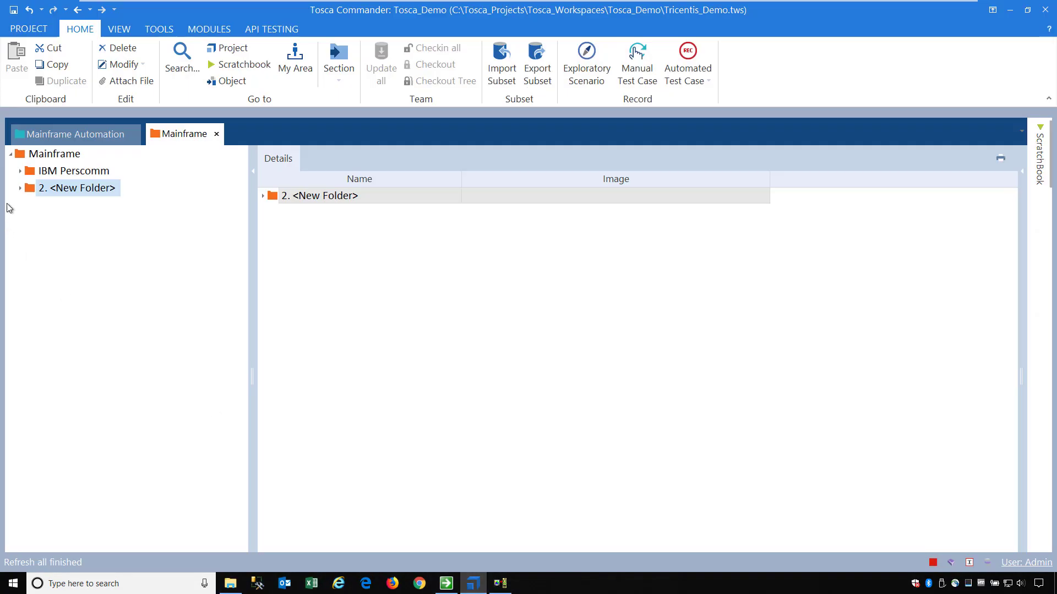
left_click(21, 188)
left_click(81, 210)
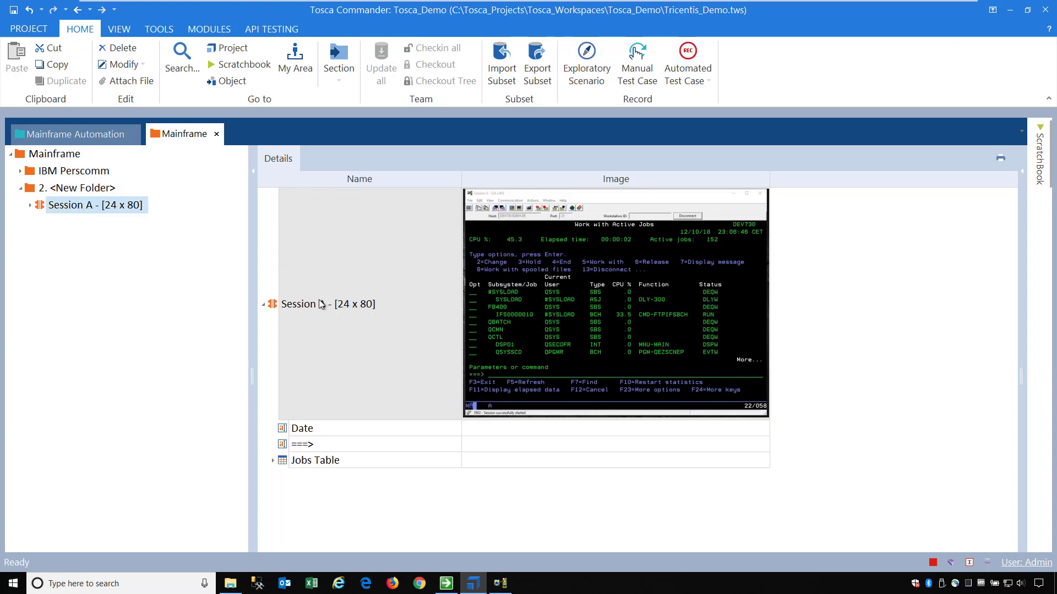
double_click(366, 306)
left_click_drag(366, 306, 271, 306)
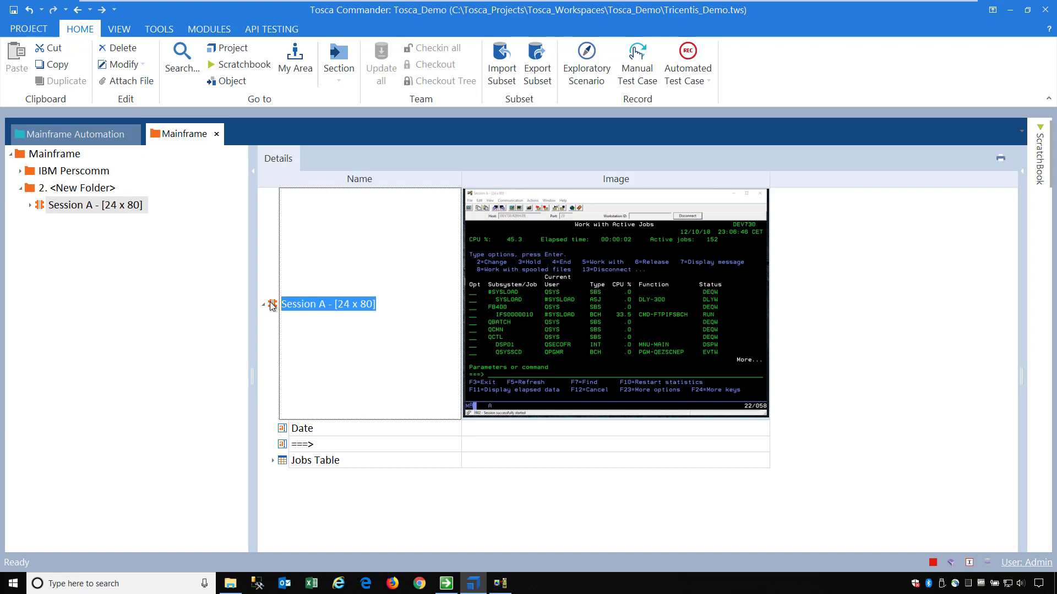
type("IBM")
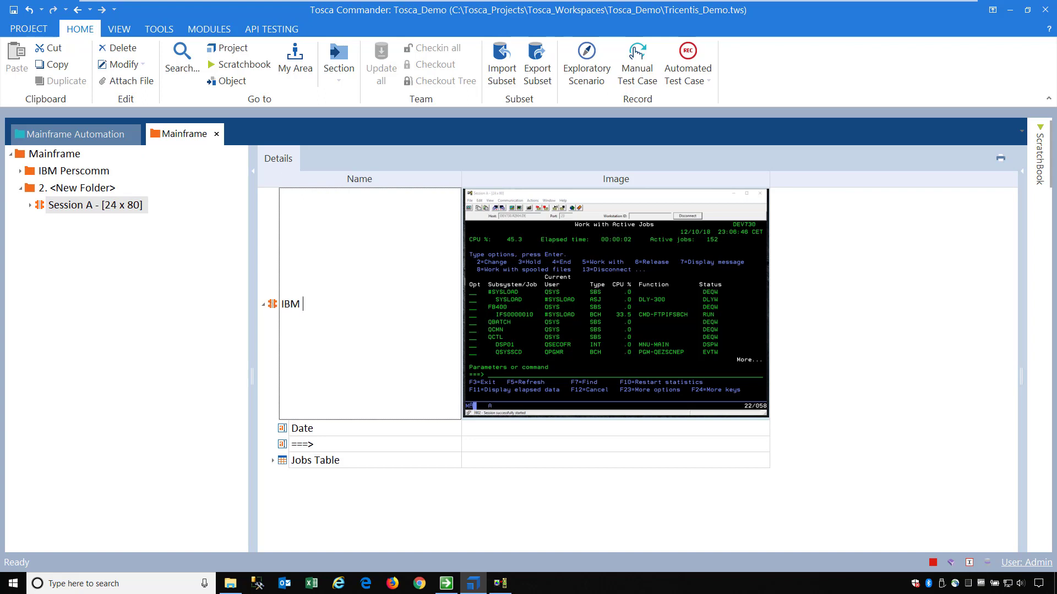
type(" Table")
key("Return")
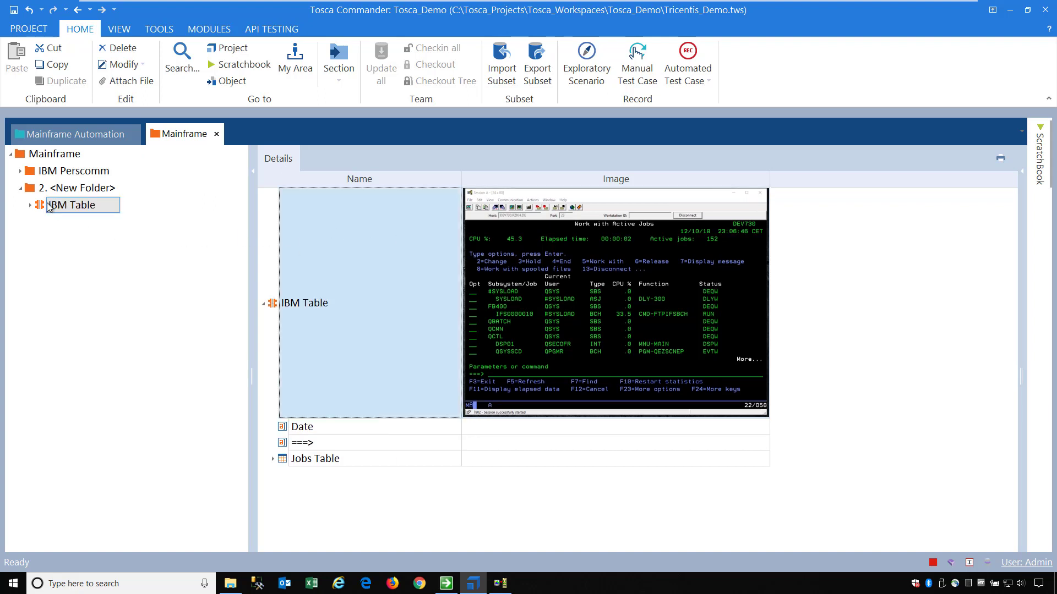
left_click(38, 208)
left_click_drag(38, 208, 65, 176)
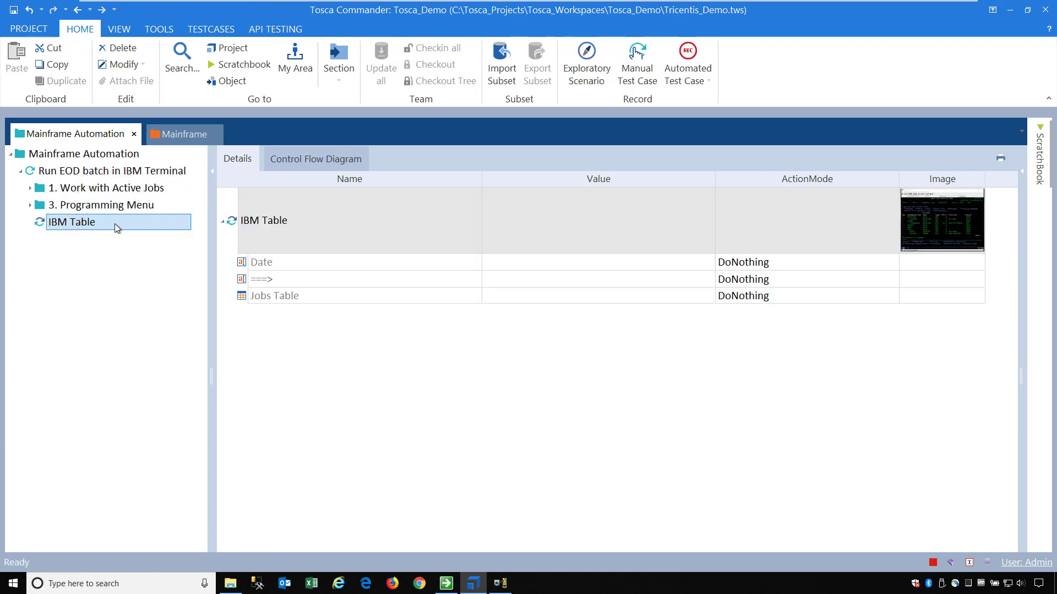
Move the IBM Table step above 3. Programming Menu and rename it '2. IBM Table'
key("F2")
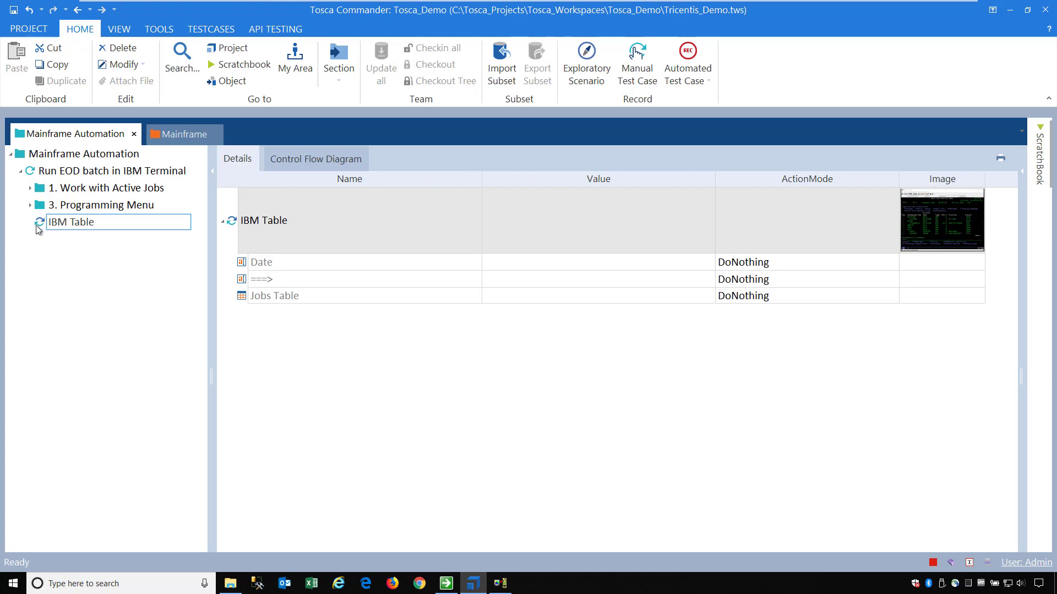
mouse_move(50, 223)
left_mouse_down()
mouse_move(46, 202)
mouse_move(56, 206)
left_mouse_up()
left_click(127, 204)
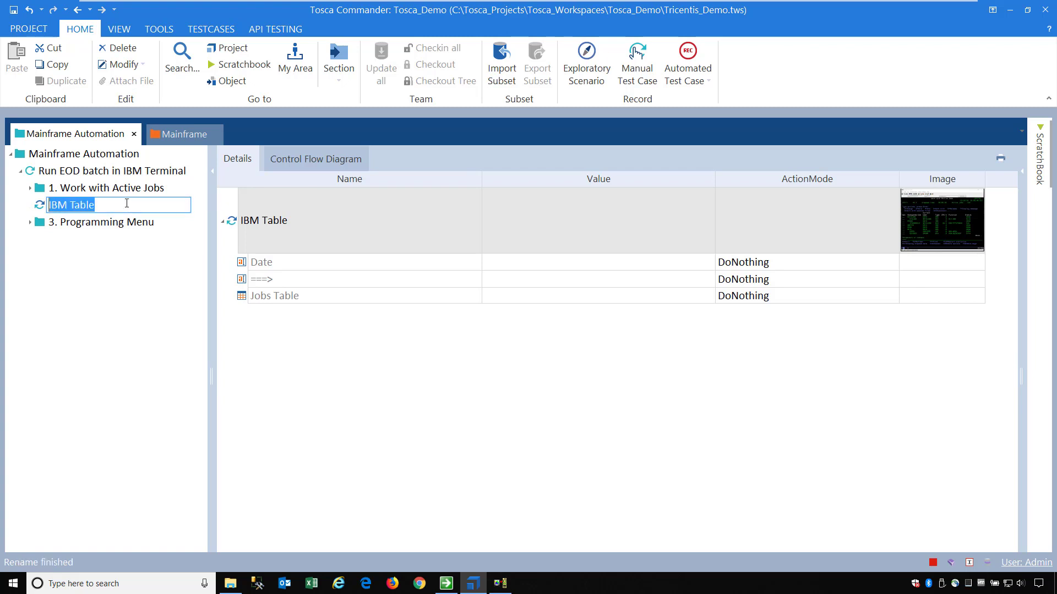
type("2.")
key("Return")
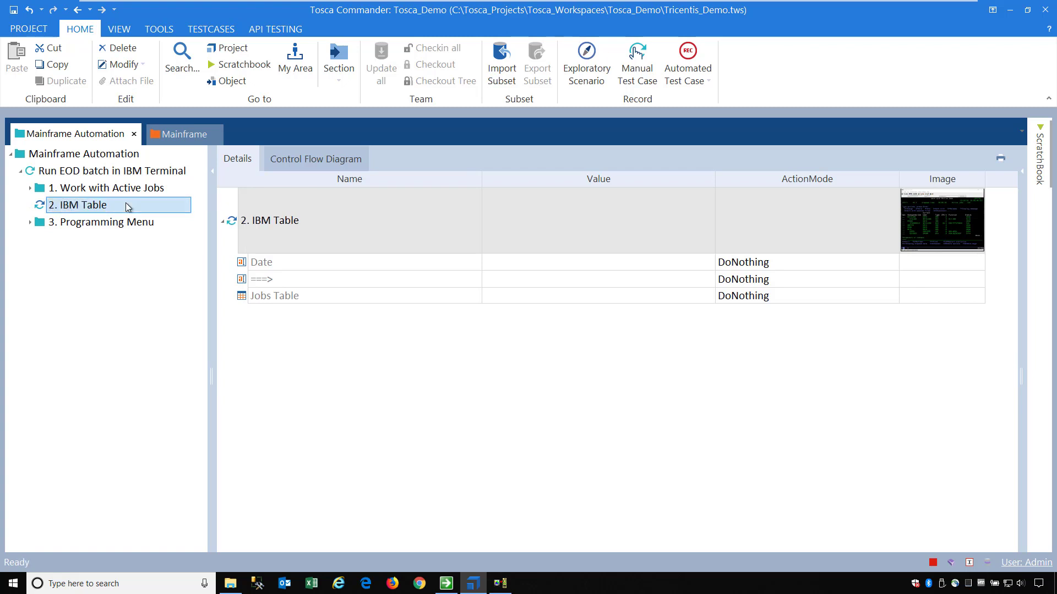
left_click(605, 267)
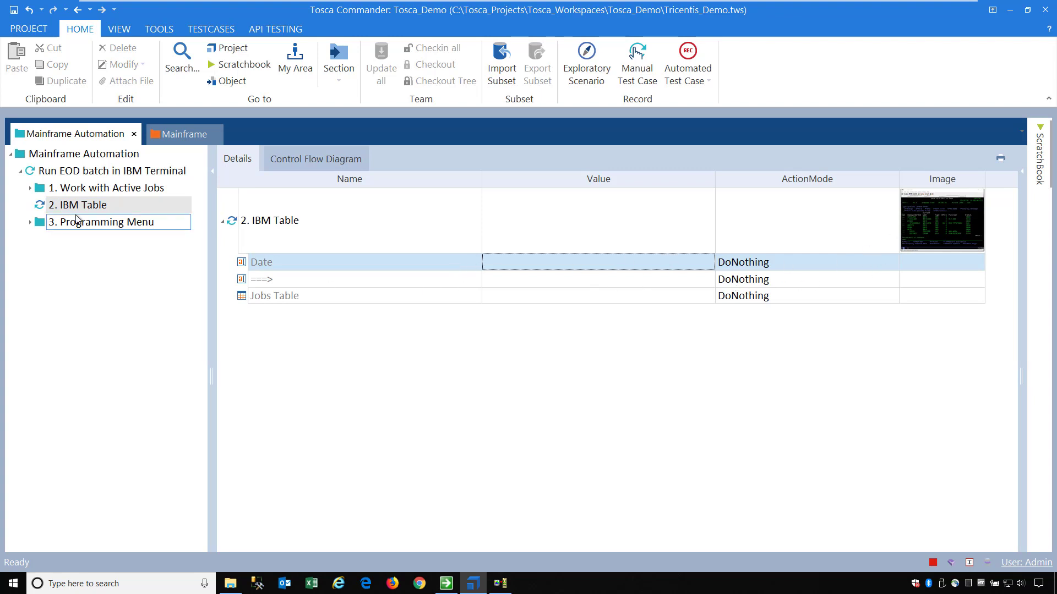
Open Verify Job Status is Complete and copy its Row value 'Subsystem/Job=QBATCH'
left_click(29, 188)
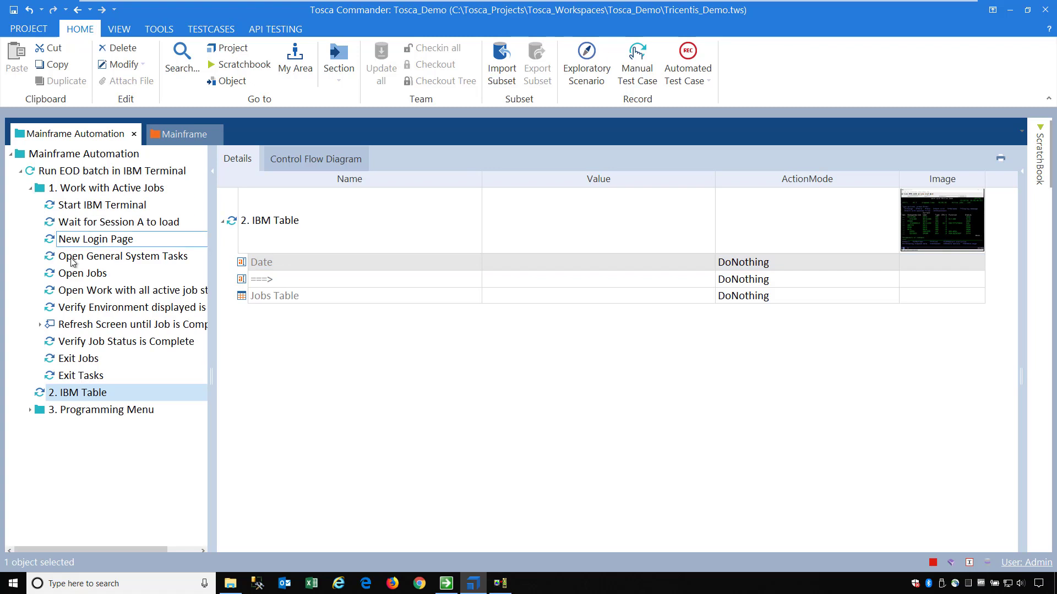
left_click(80, 346)
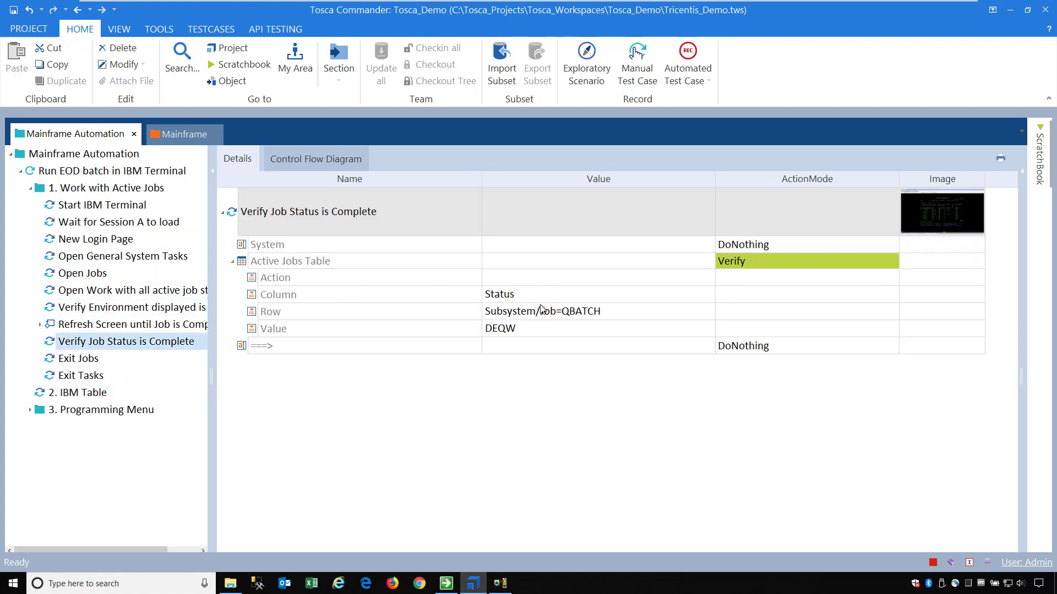
left_click(631, 313)
left_click(631, 312)
left_click_drag(638, 310, 467, 315)
key("ctrl+c")
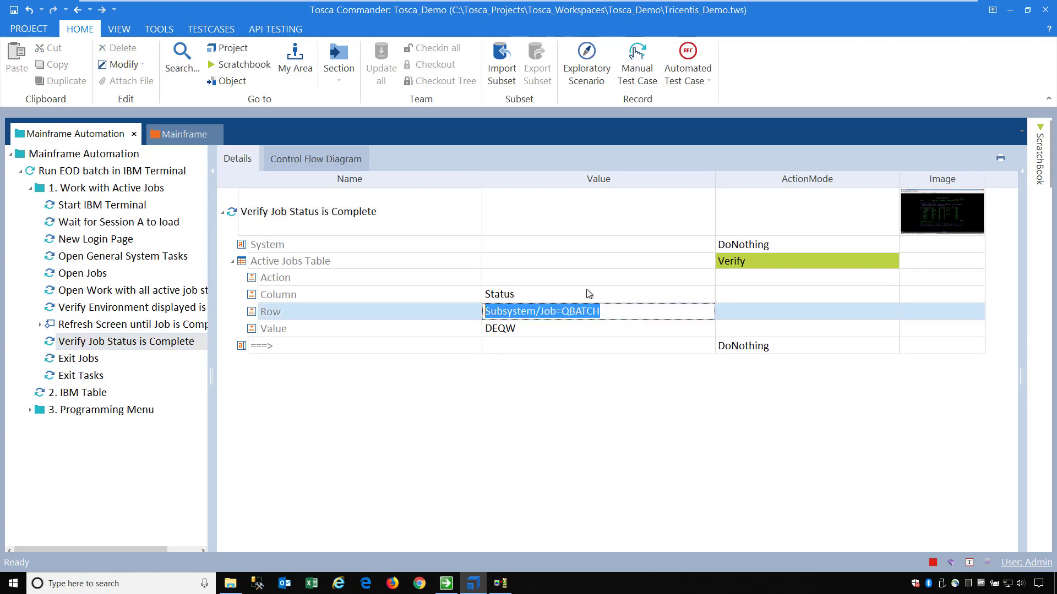
left_click(500, 295)
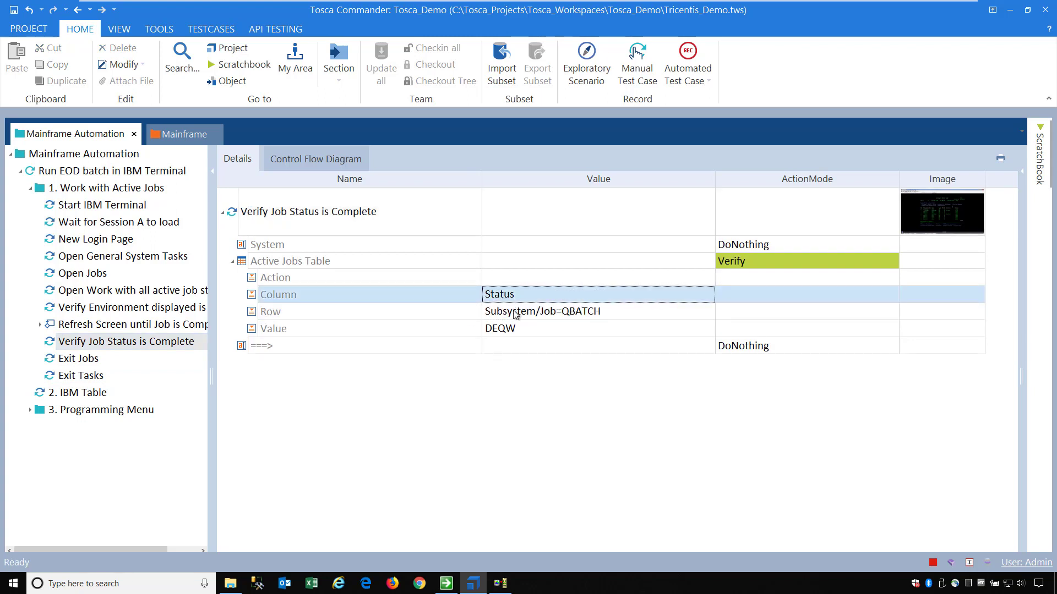
left_click(498, 313)
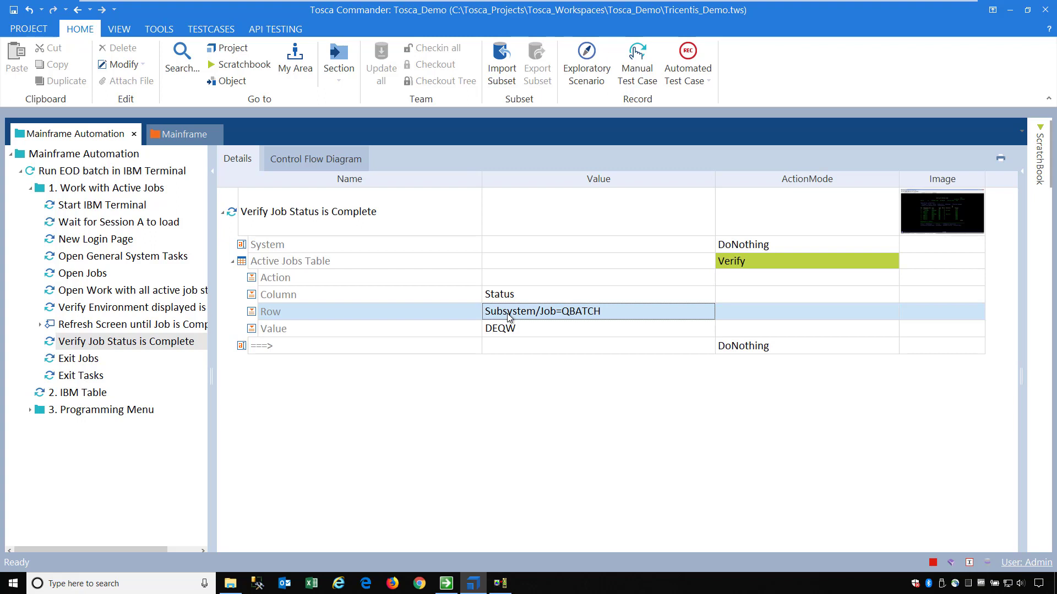
In 2. IBM Table, set the Jobs Table ActionMode to Verify
left_click(90, 395)
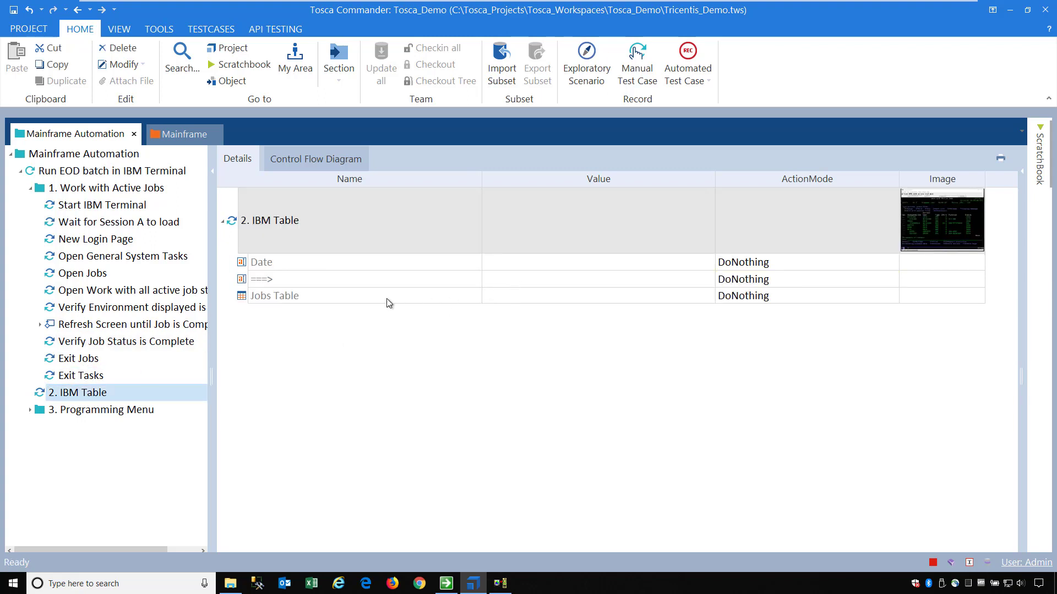
left_click(539, 303)
left_click(816, 296)
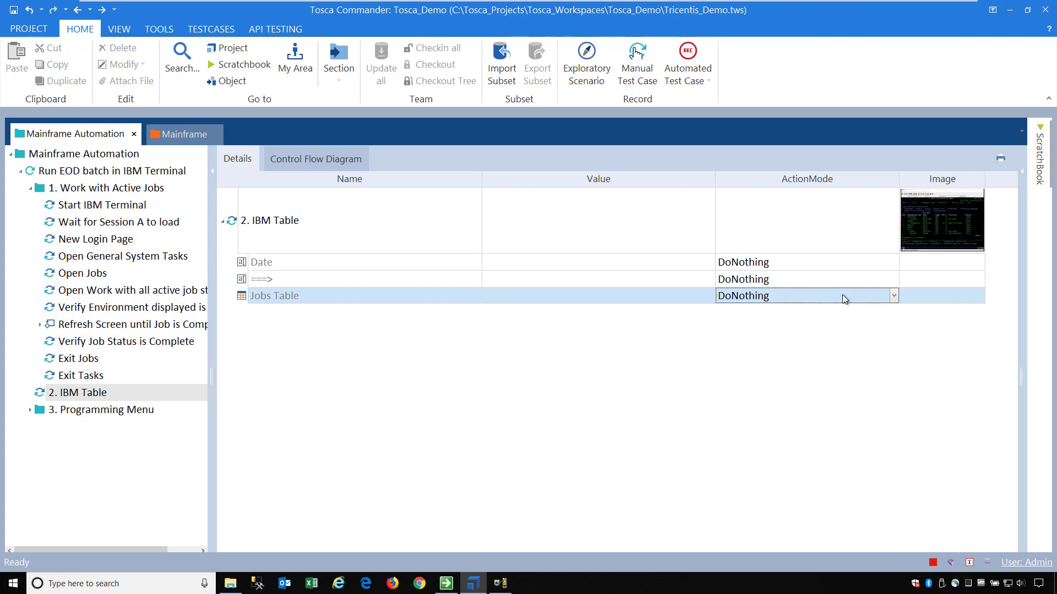
left_click(842, 296)
left_click(761, 337)
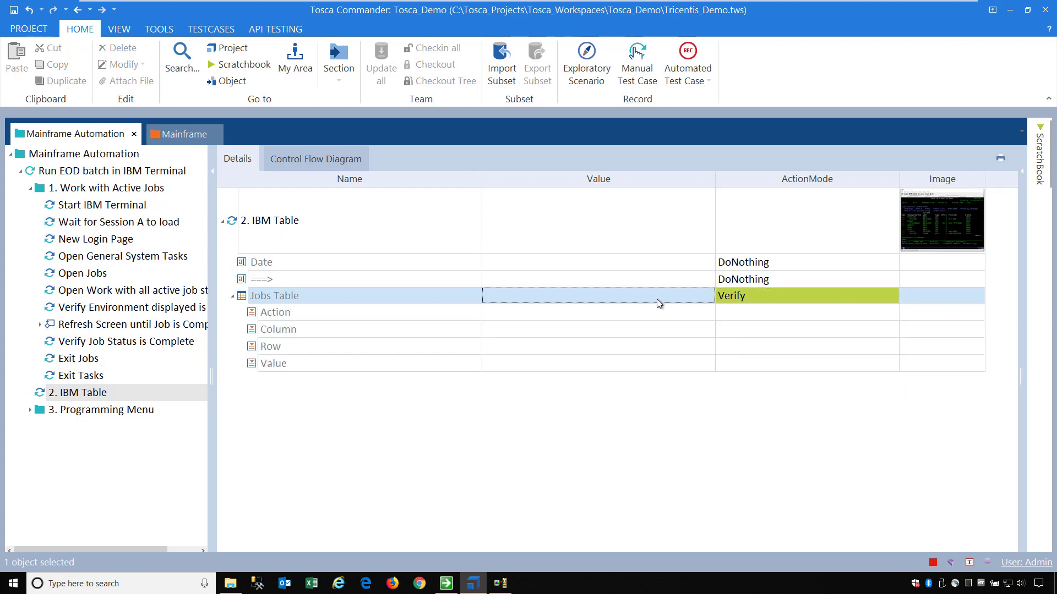
Set the Jobs Table Column to Status and paste Row as Subsystem/Job=QBATCH
left_click(529, 329)
left_click(528, 328)
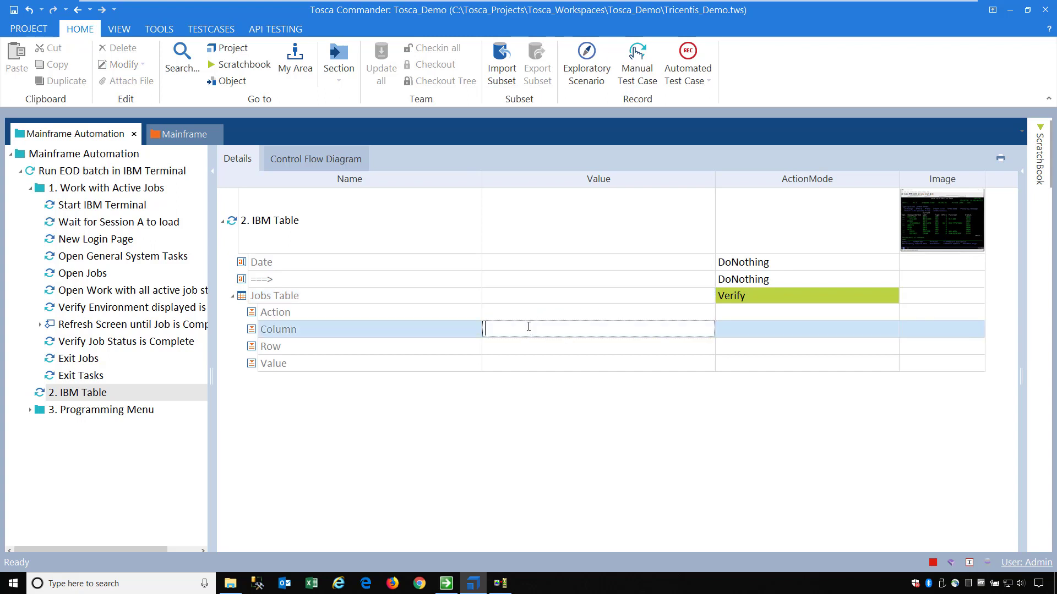
type("Status")
left_click(550, 366)
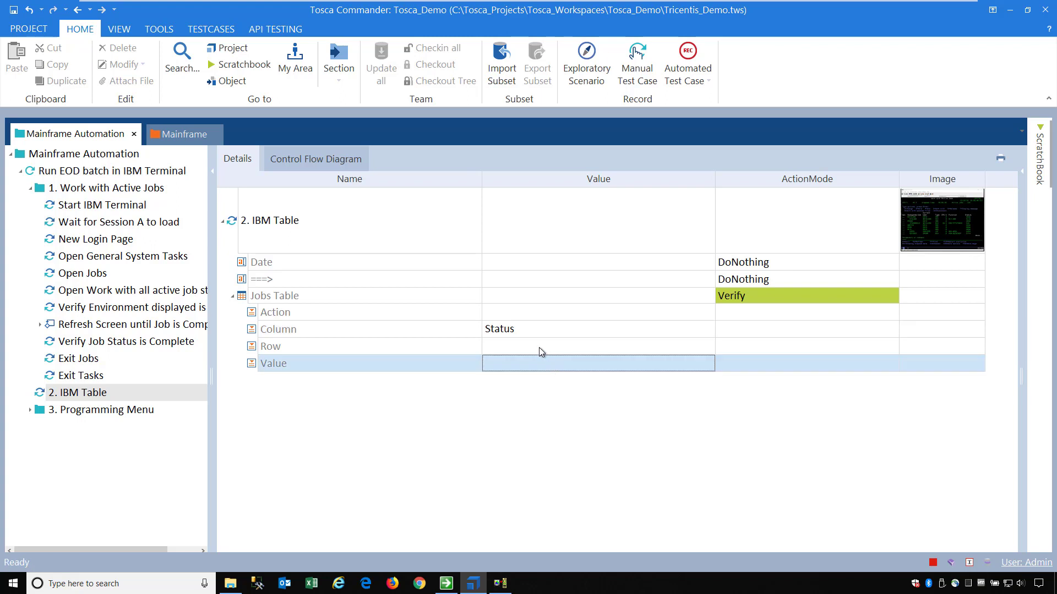
left_click(540, 348)
left_click(539, 348)
key("ctrl+v")
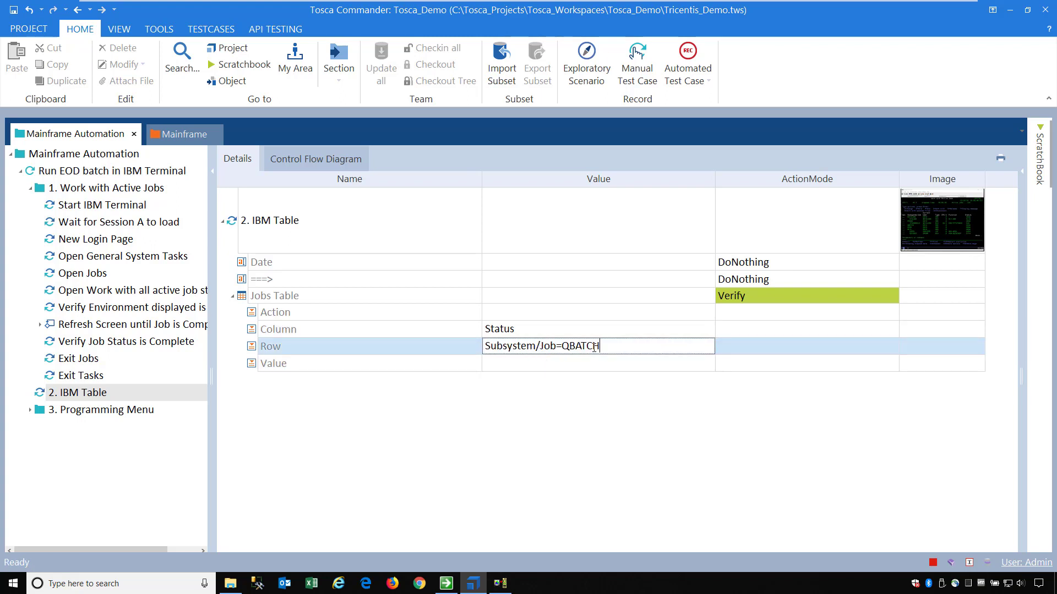
key("Return")
After checking the job status in the terminal, set the Jobs Table Value to DEQW
key("alt+Tab")
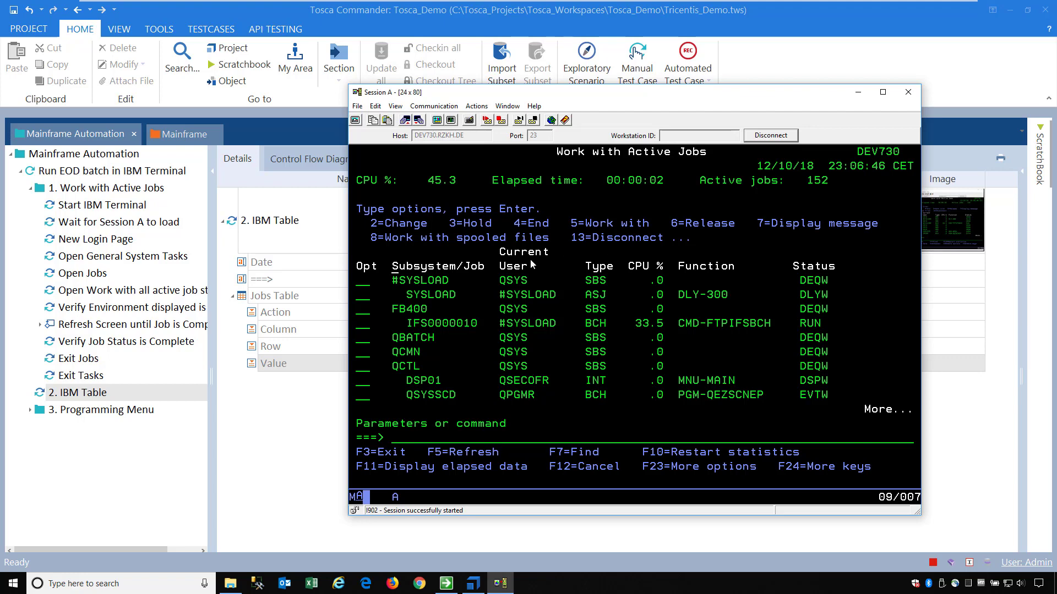
left_click(247, 387)
left_click(527, 362)
type("DEQW")
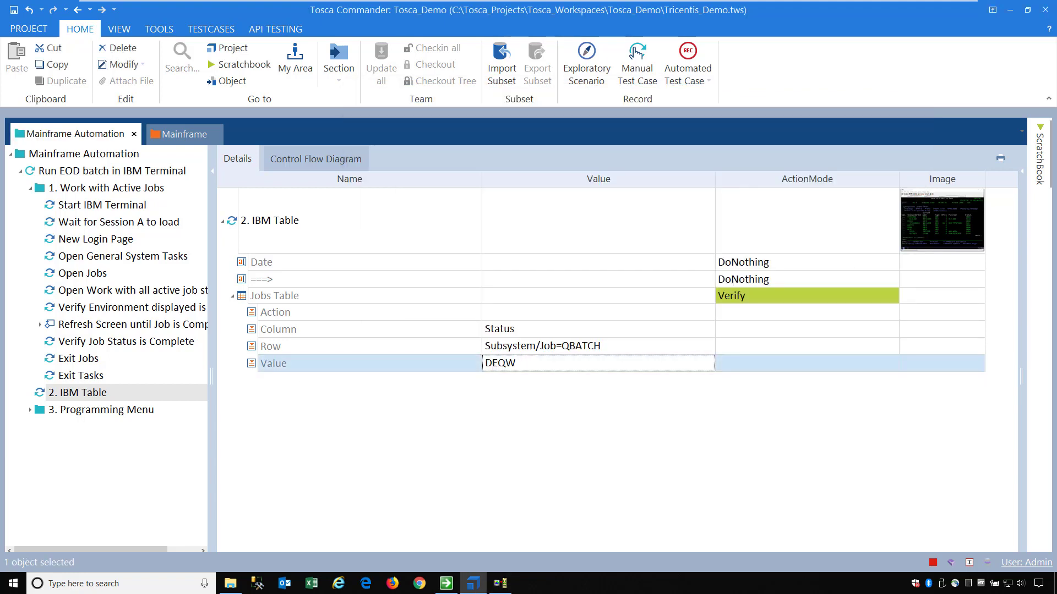
left_click(269, 223)
right_click(269, 224)
Run 2. IBM Table in ScratchBook and dismiss the Execution completed result
left_click(319, 313)
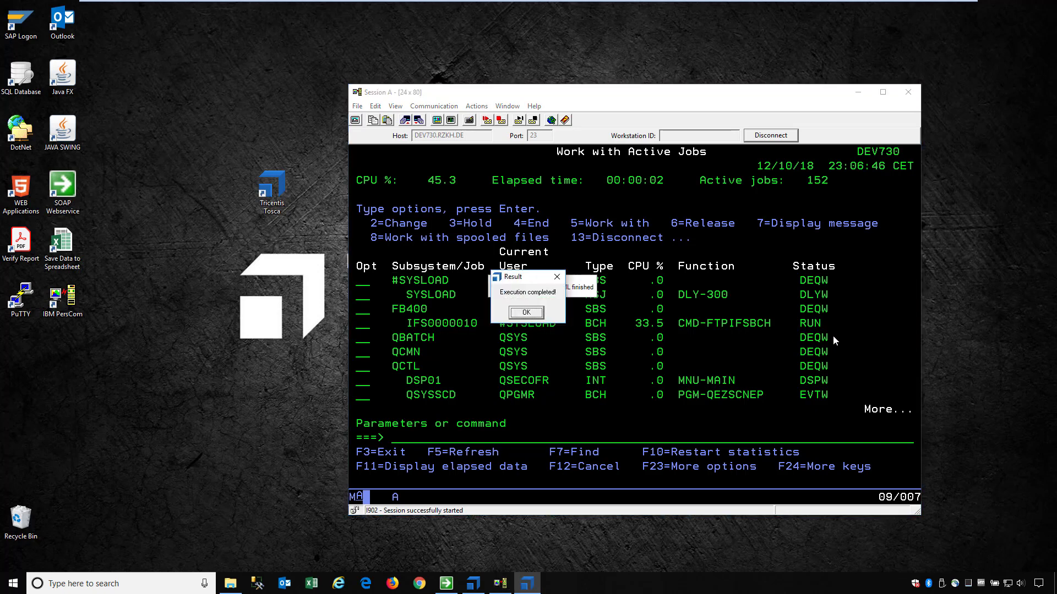
left_click(526, 313)
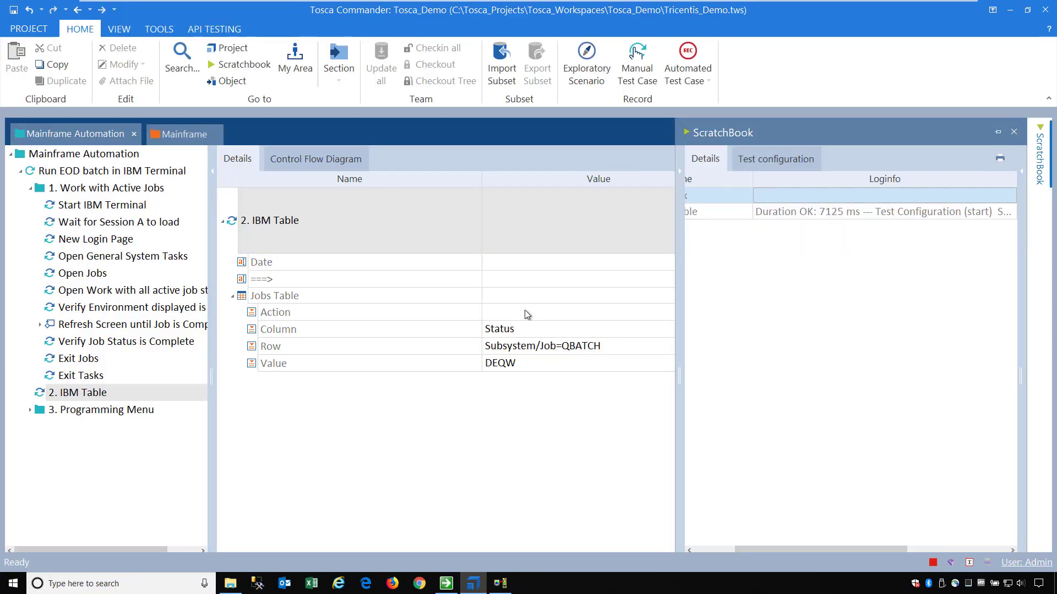
left_click_drag(774, 546, 715, 548)
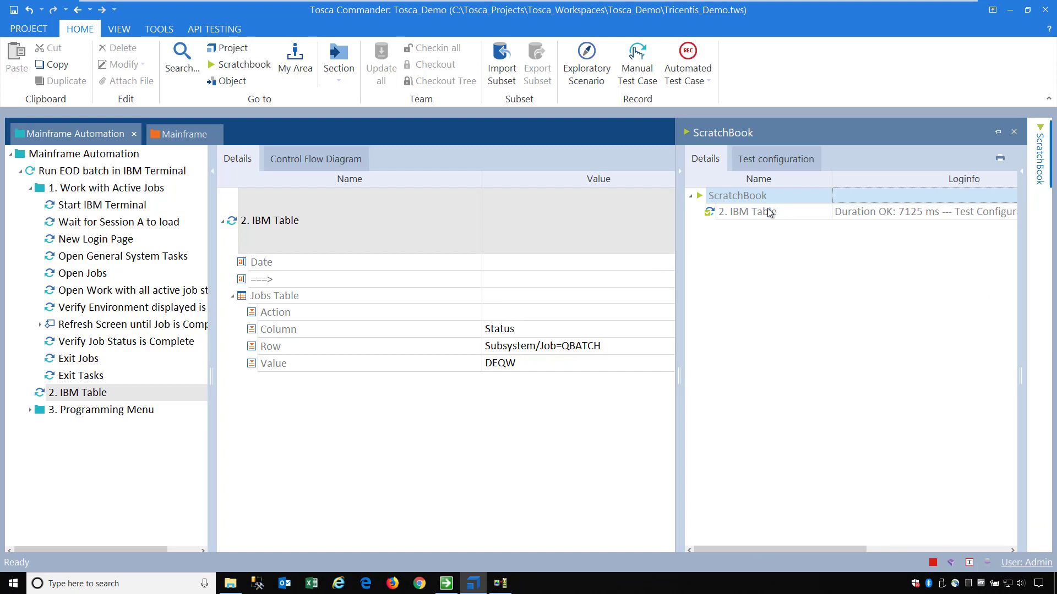
left_click(538, 443)
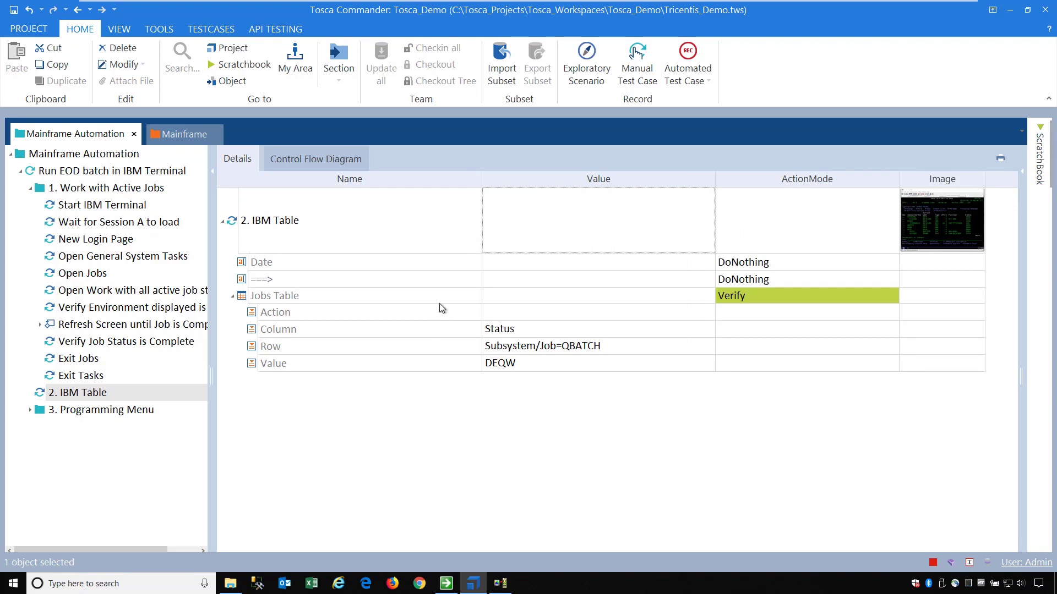
Collapse Work with Active Jobs and open the 3. Programming Menu folder
left_click(505, 281)
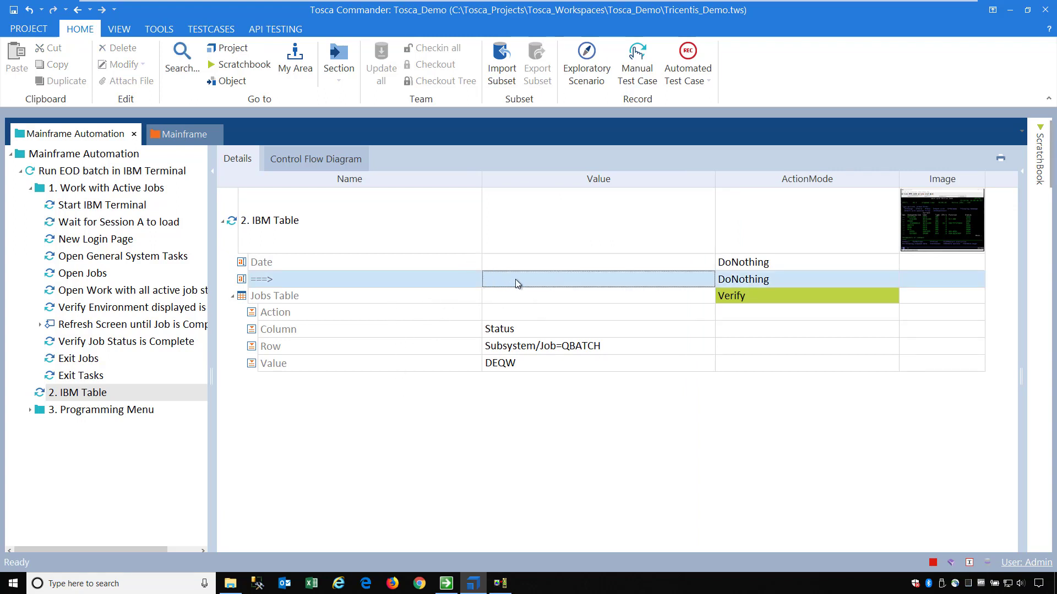
left_click(31, 189)
left_click(68, 222)
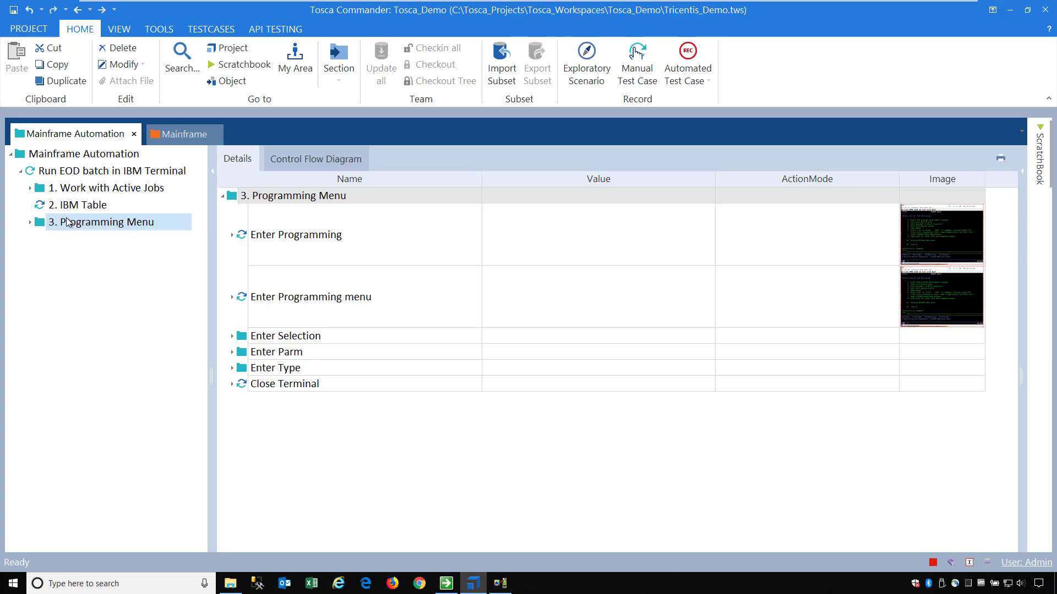
Show the whole Run EOD batch test case with Verify Job Status and IBM Table collapsed
left_click(288, 238)
left_click(286, 298, "shift")
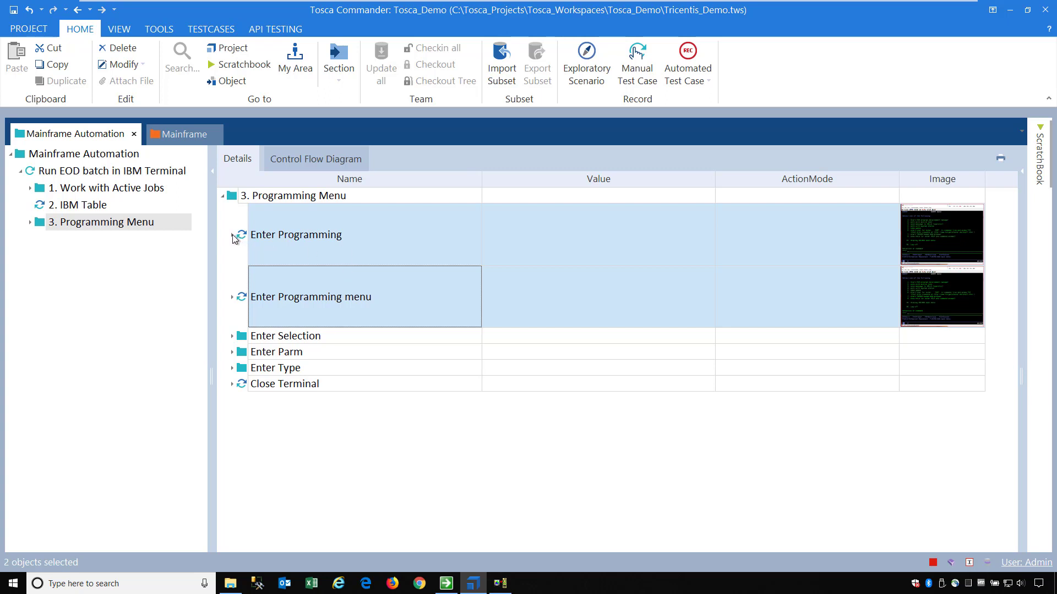
left_click(71, 193)
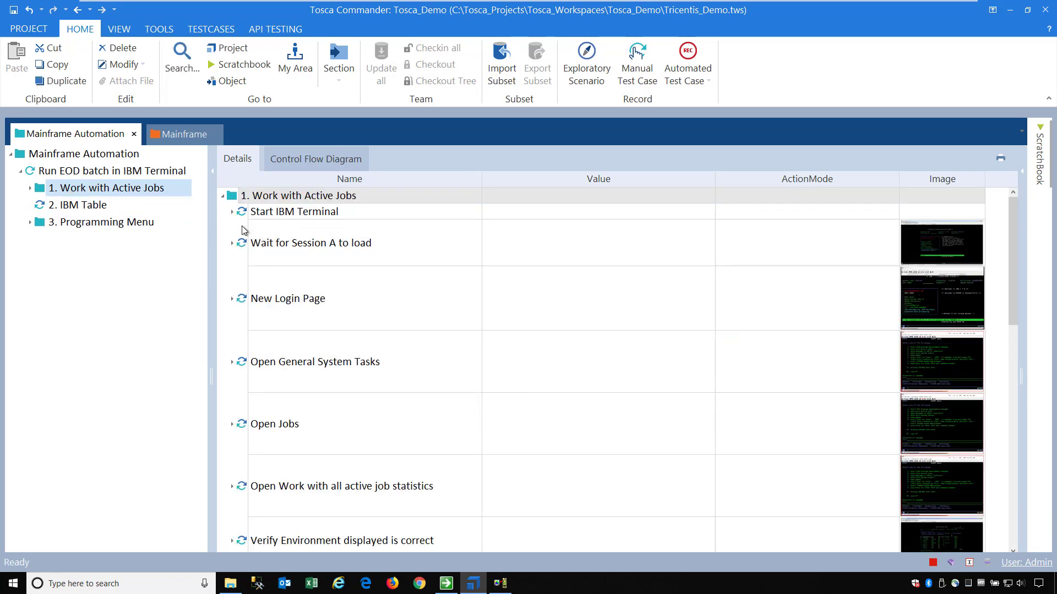
scroll(258, 247, "down", 1)
scroll(259, 248, "down", 3)
left_click(121, 170)
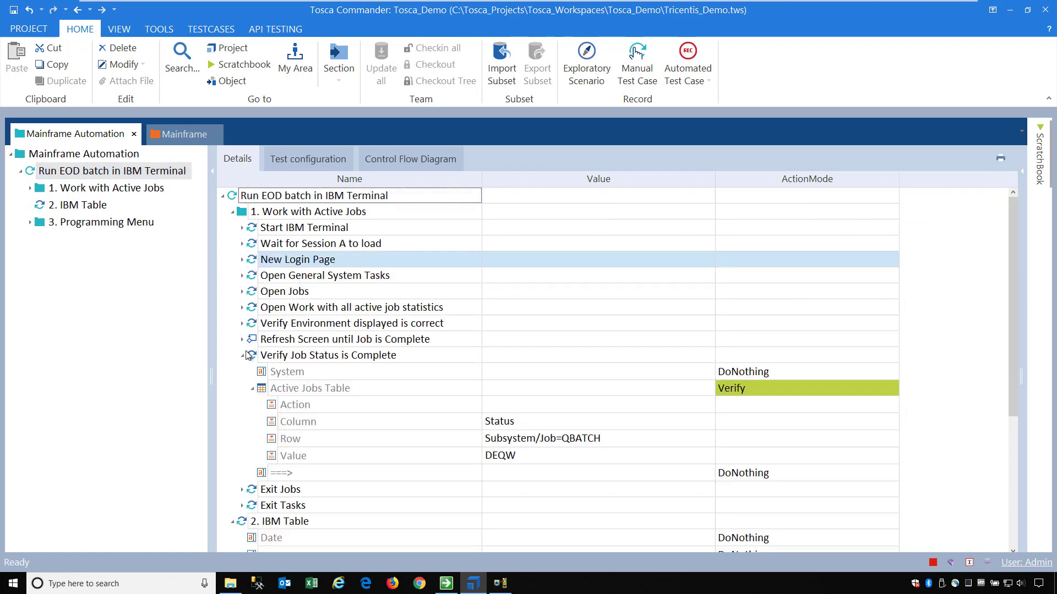
left_click(244, 355)
scroll(242, 369, "down", 2)
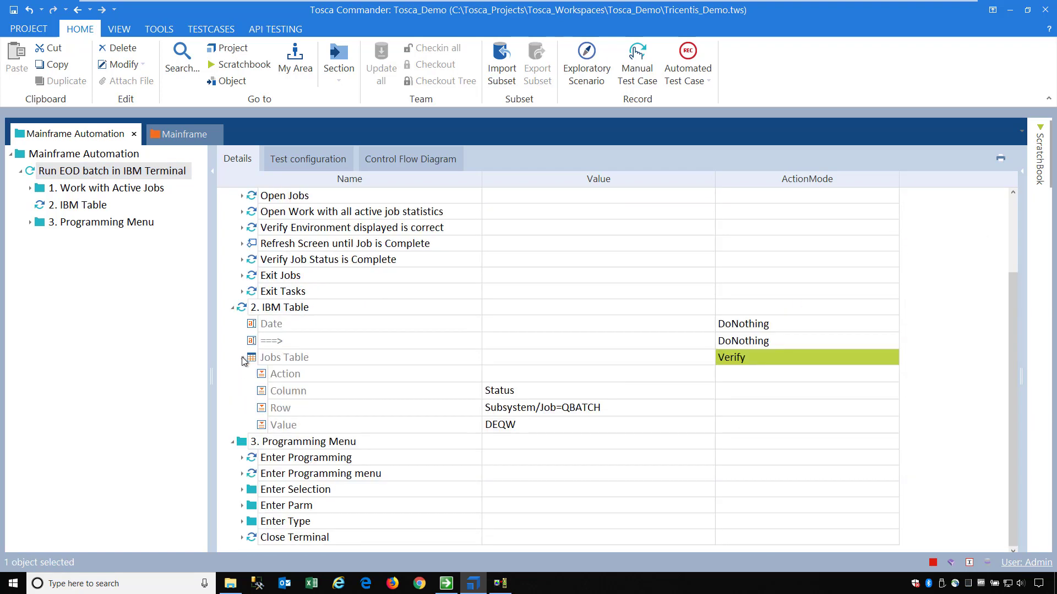
left_click(232, 308)
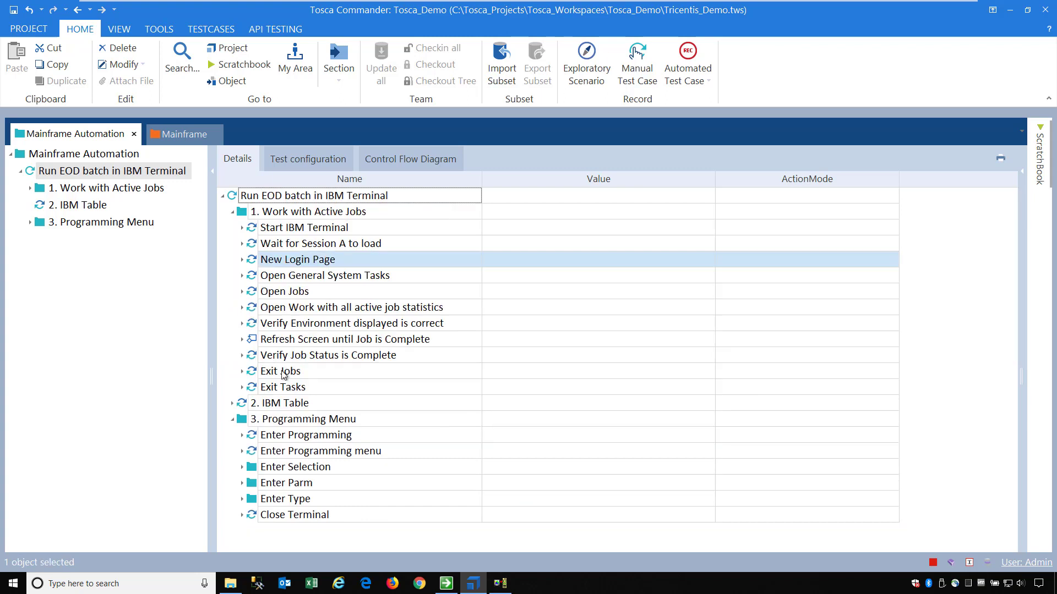
Multi-select Exit Jobs, Exit Tasks, Enter Programming and Enter Programming menu for running
left_click(287, 371)
left_click(290, 388, "ctrl")
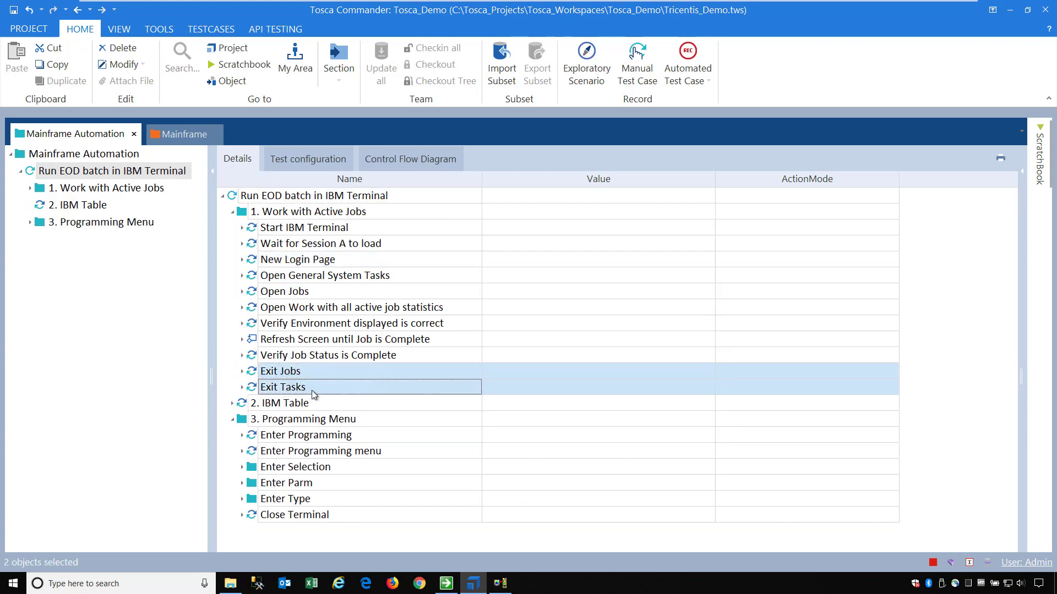
left_click(322, 440, "ctrl")
left_click(306, 456, "ctrl")
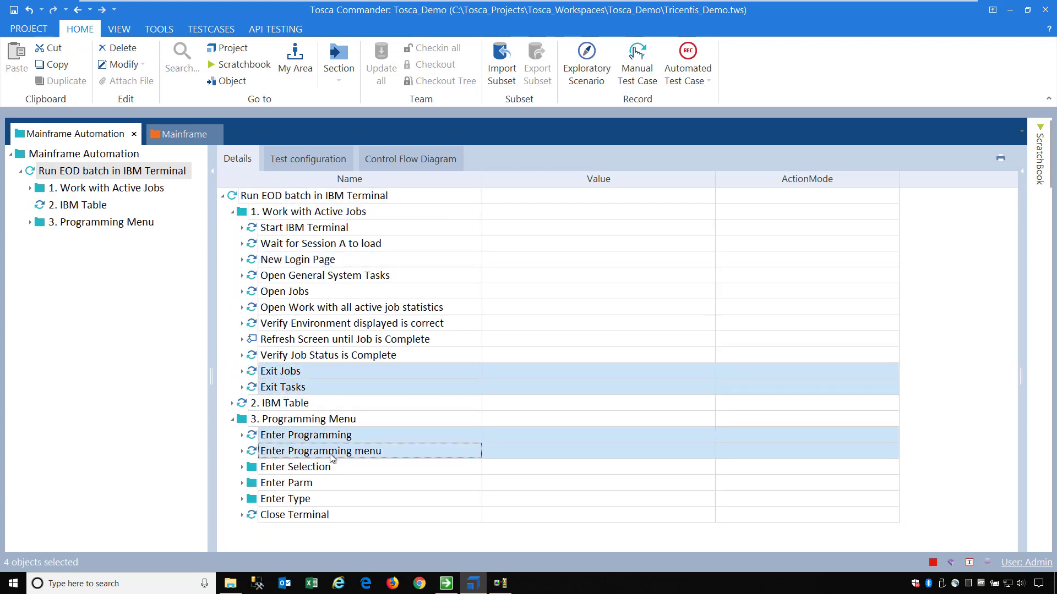
right_click(378, 450)
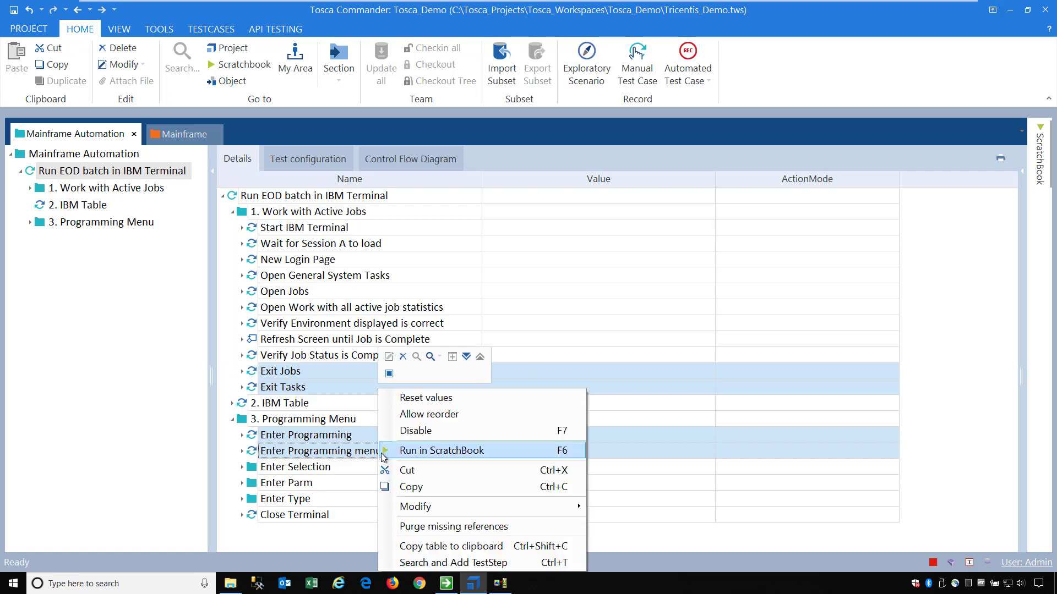
Run the four selected steps in ScratchBook, dismiss the result, and show the Programming Menu steps
left_click(428, 451)
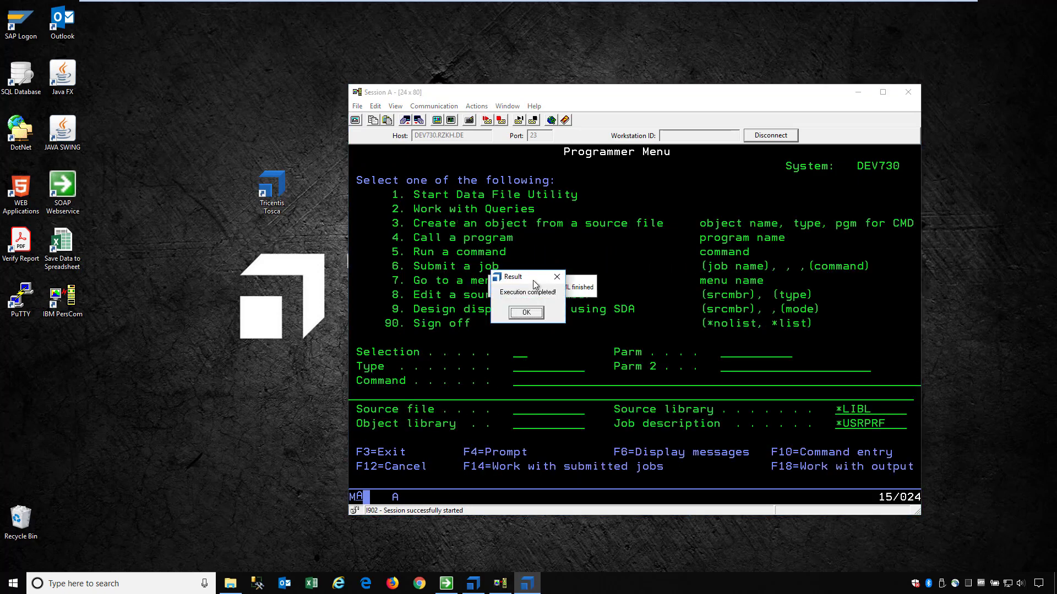
left_click(530, 313)
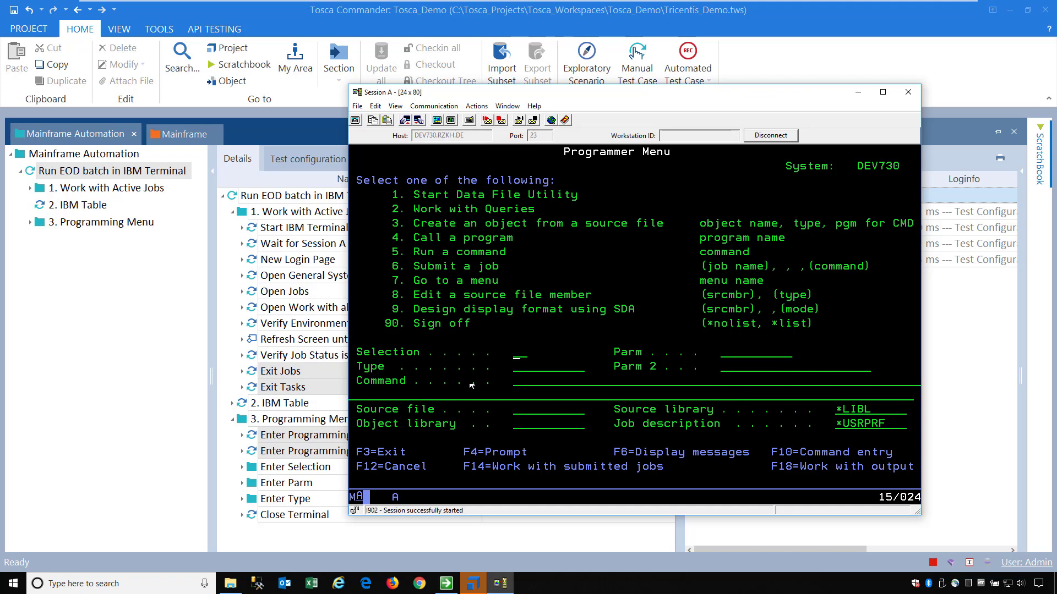
left_click(77, 224)
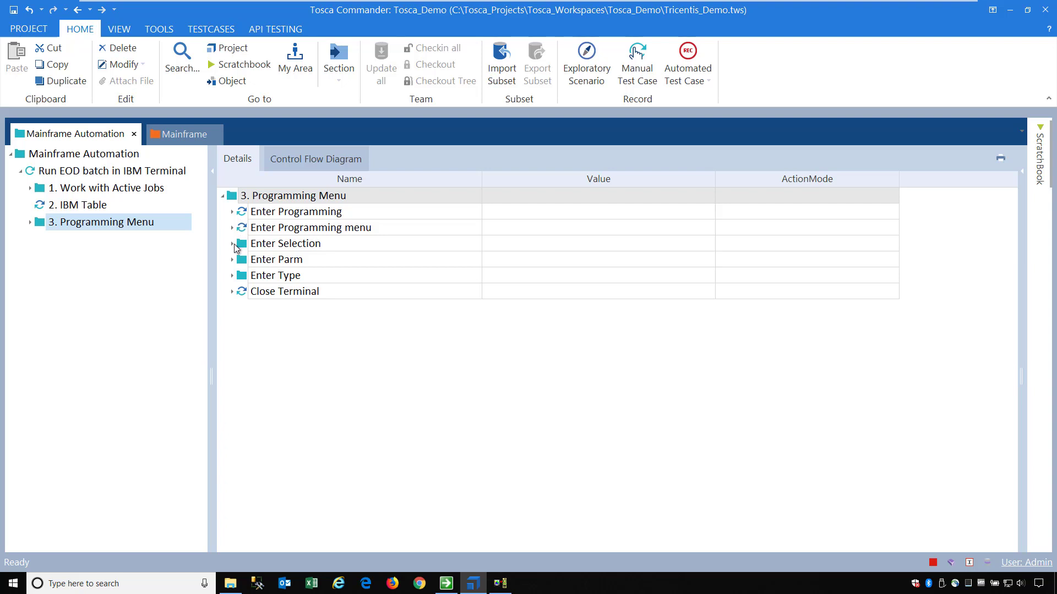
Inspect the properties of IBM Perscomm > Generic Field > Input Field in the Mainframe modules
left_click(190, 138)
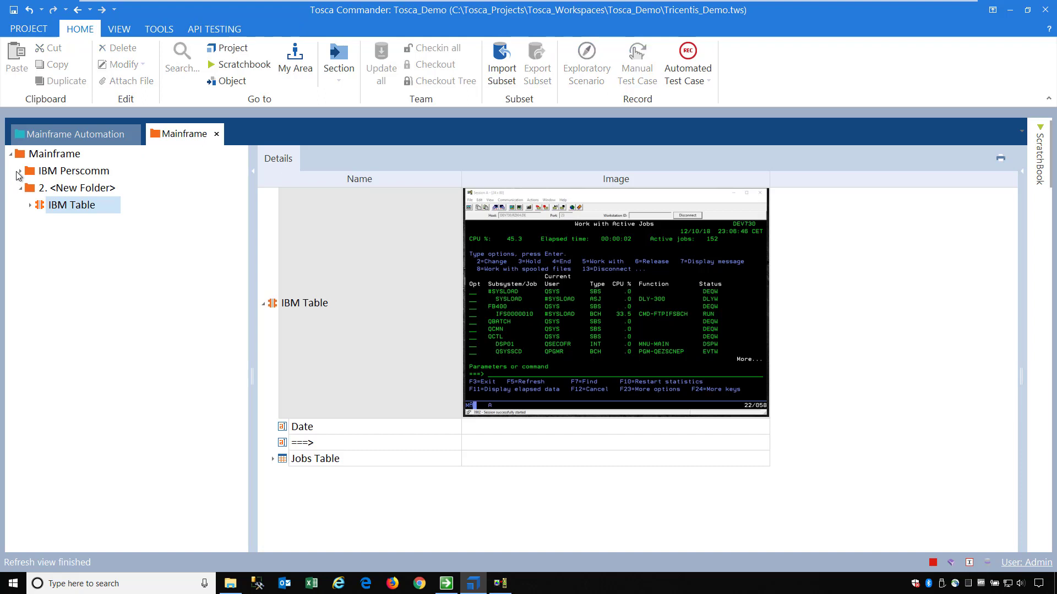
left_click(20, 172)
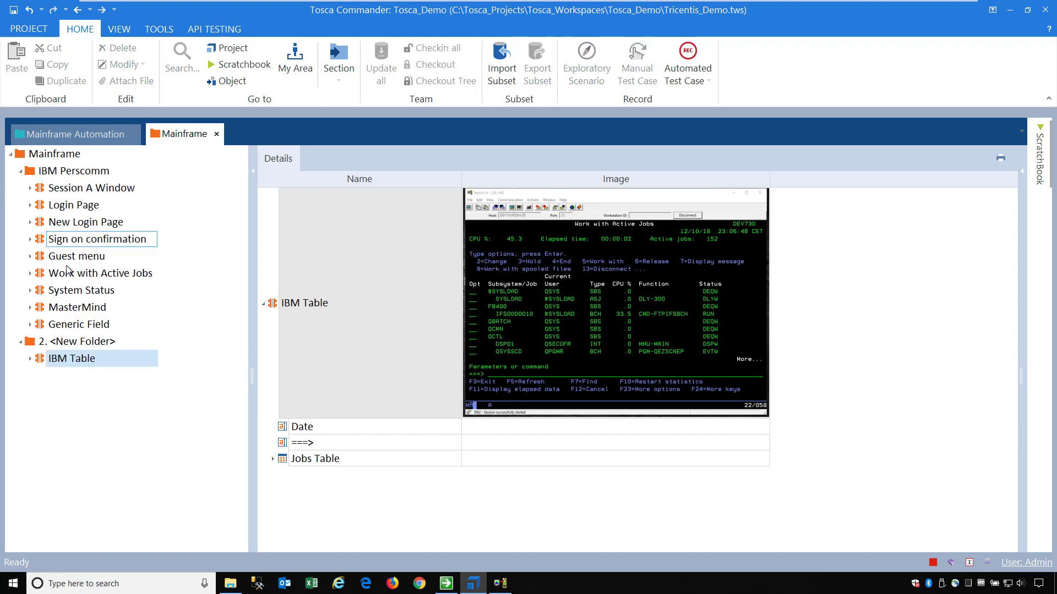
left_click(82, 324)
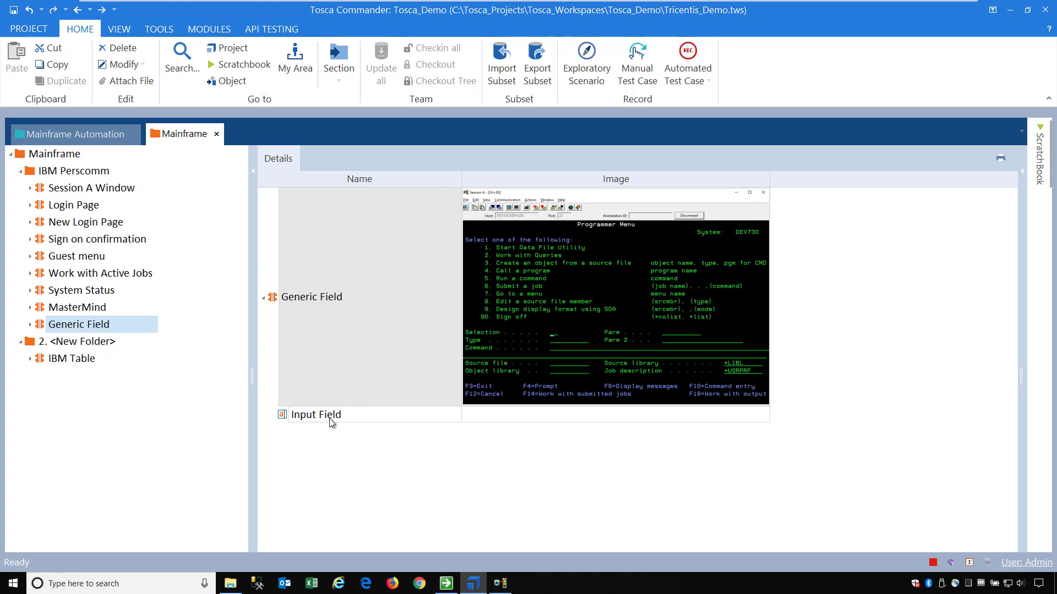
left_click(31, 325)
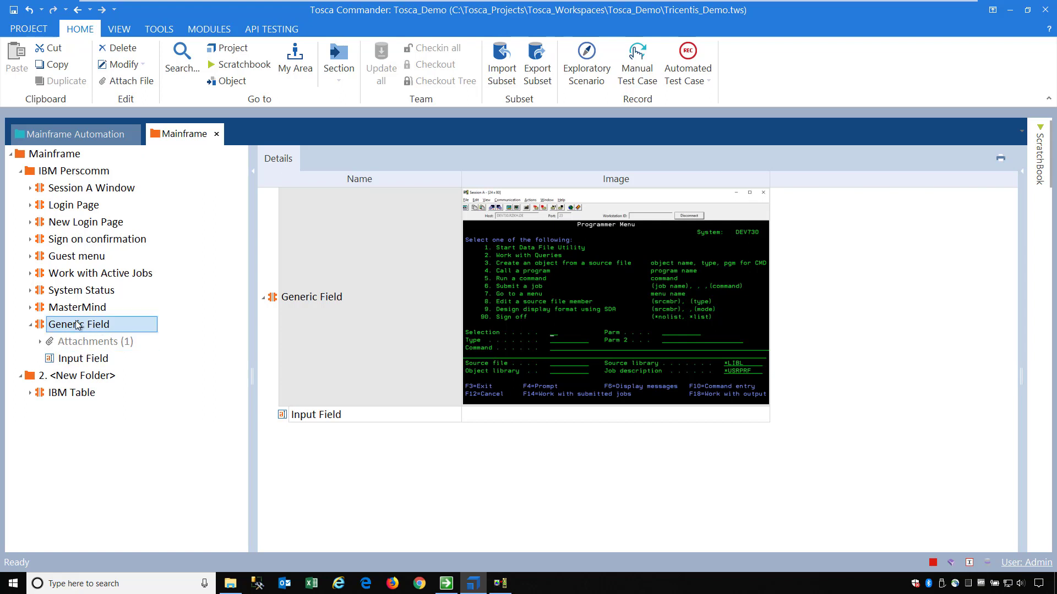
left_click(81, 359)
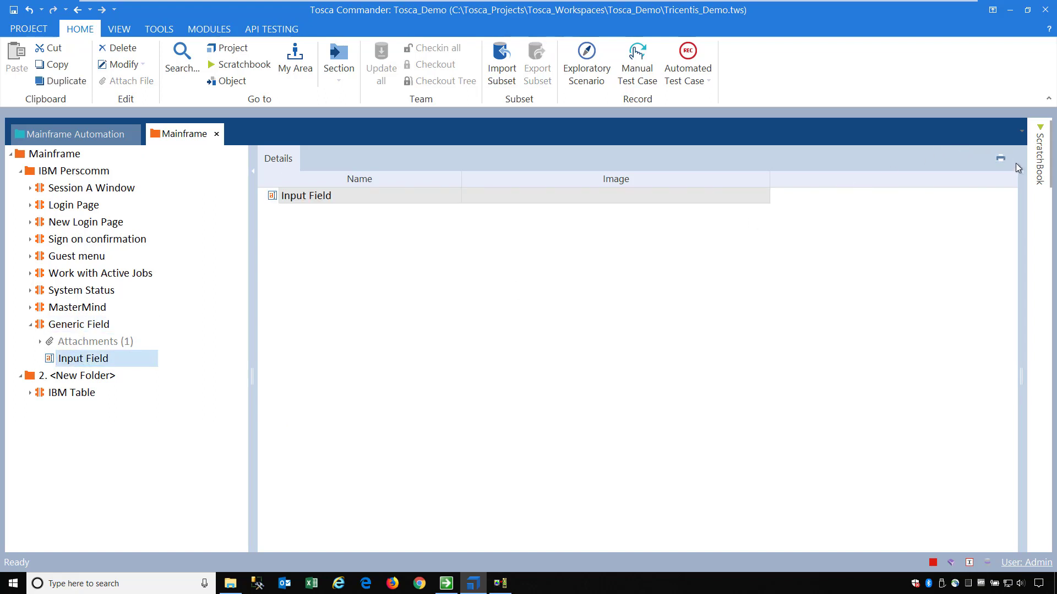
left_click(1024, 183)
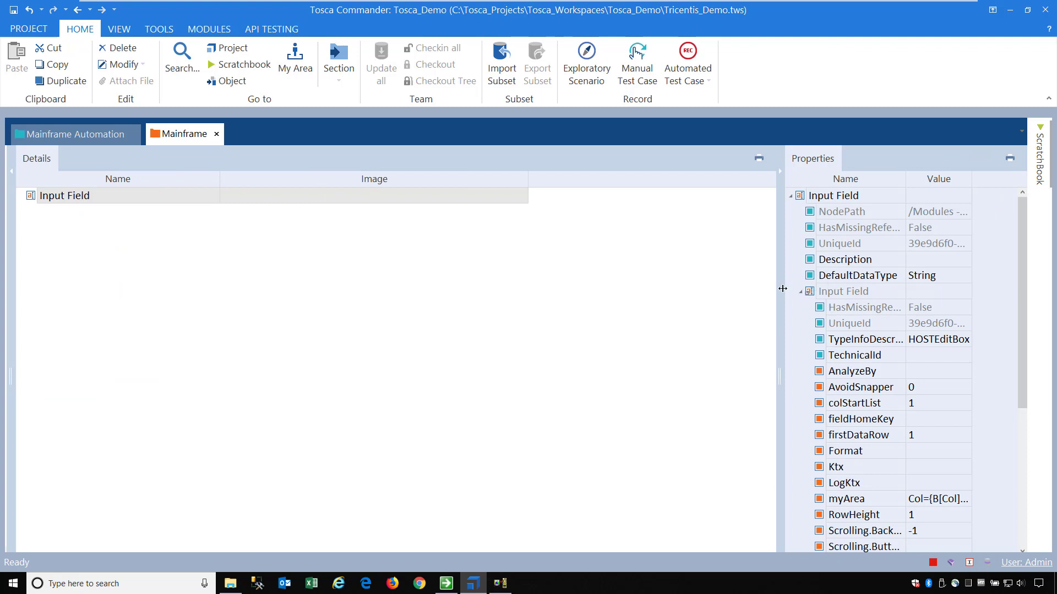
left_click_drag(780, 287, 591, 317)
left_click_drag(750, 181, 985, 184)
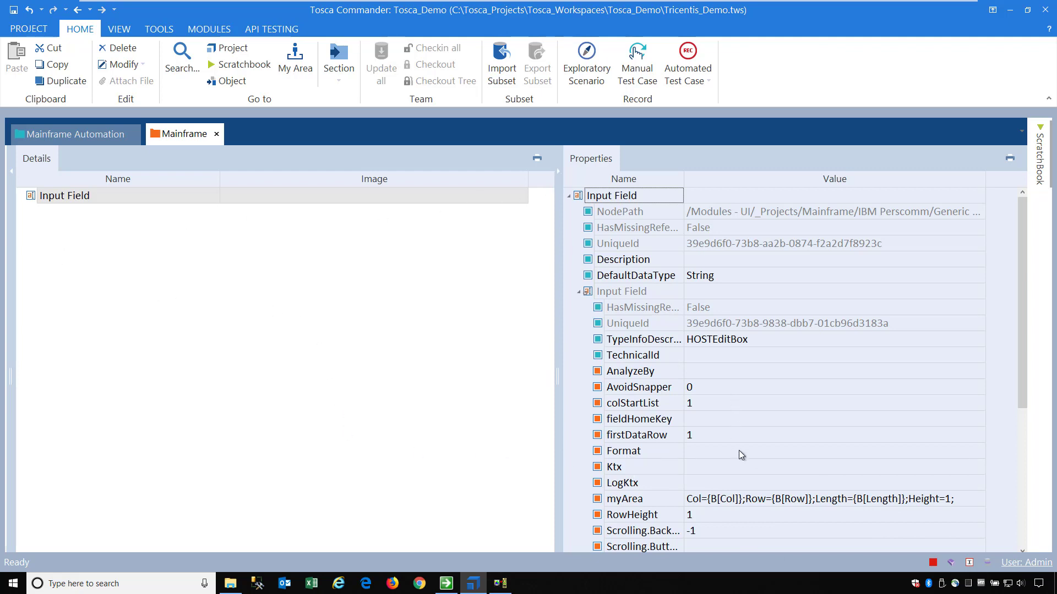
left_click(558, 172)
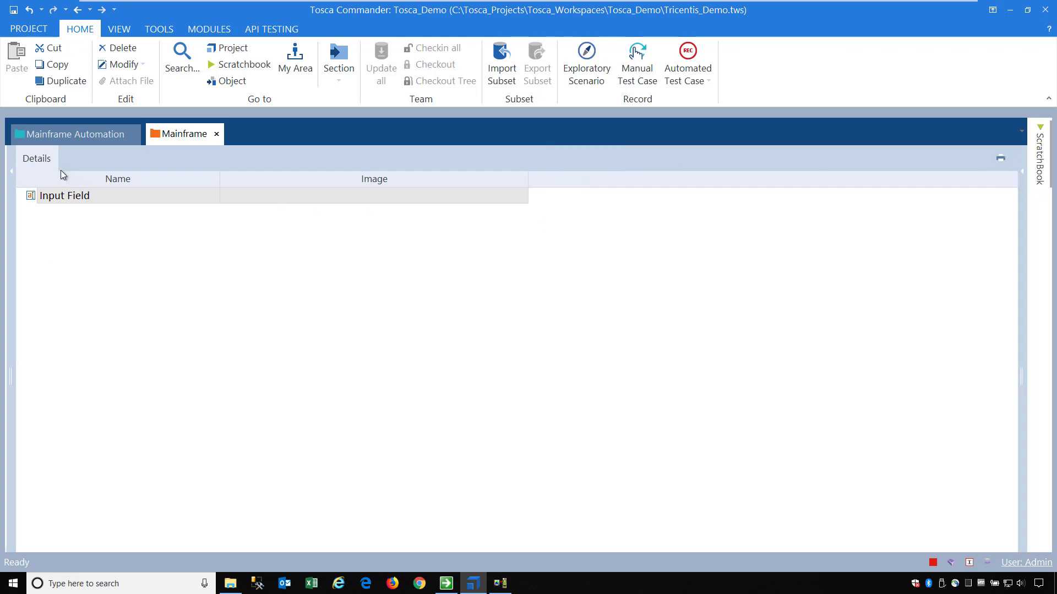
In Mainframe Automation, expand Enter Selection, Enter Type and Enter Parm, then bring up the terminal
left_click(14, 230)
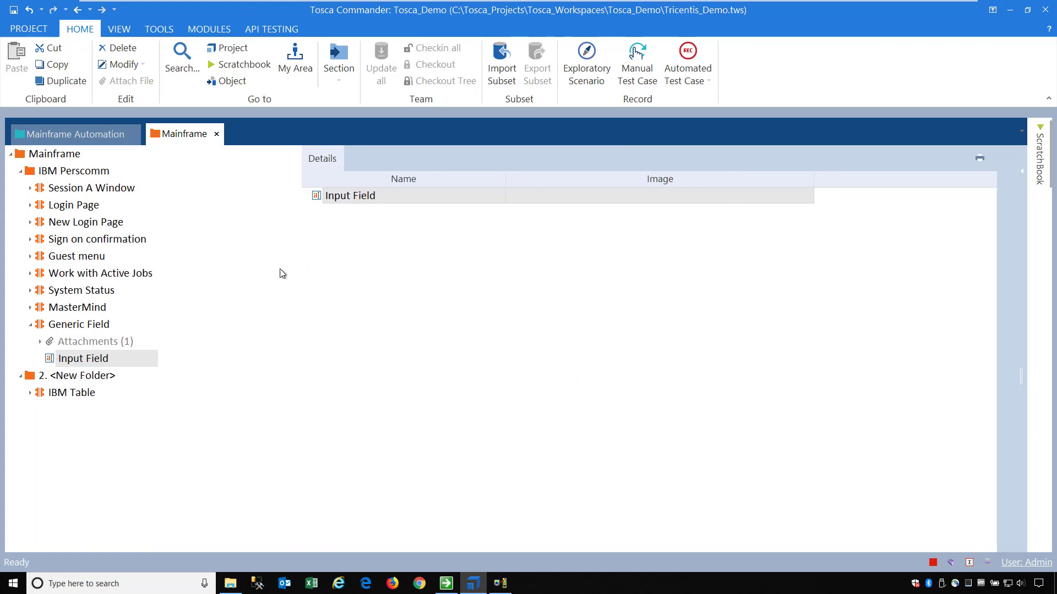
left_click(144, 325)
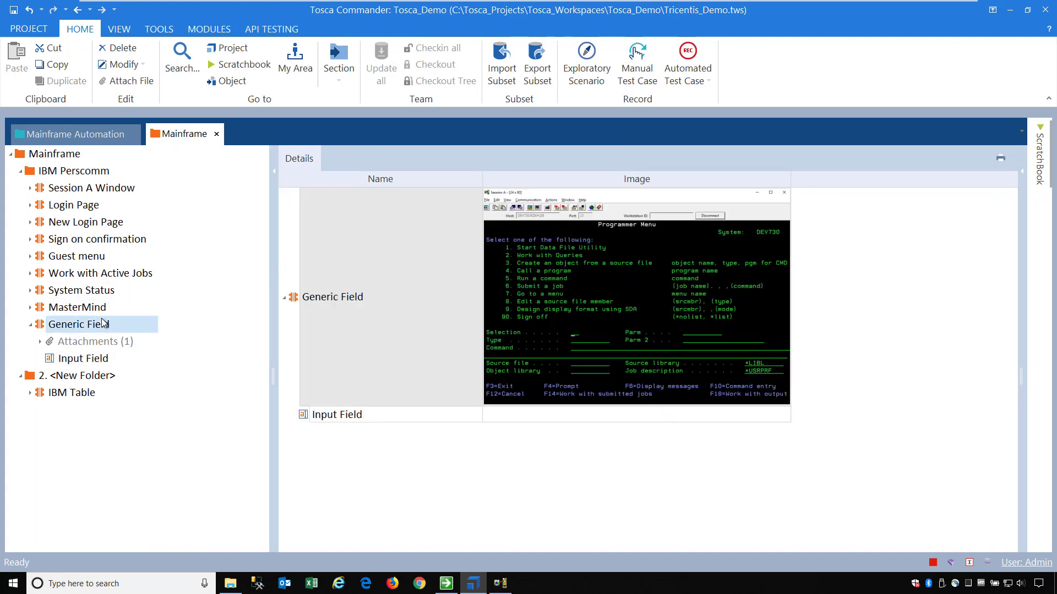
left_click(88, 136)
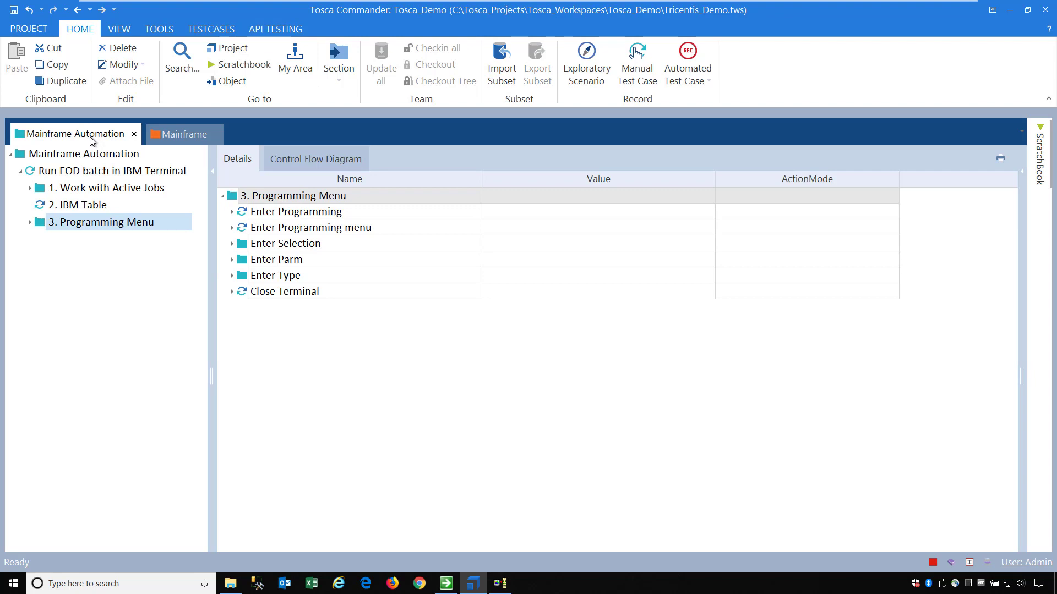
left_click(232, 244)
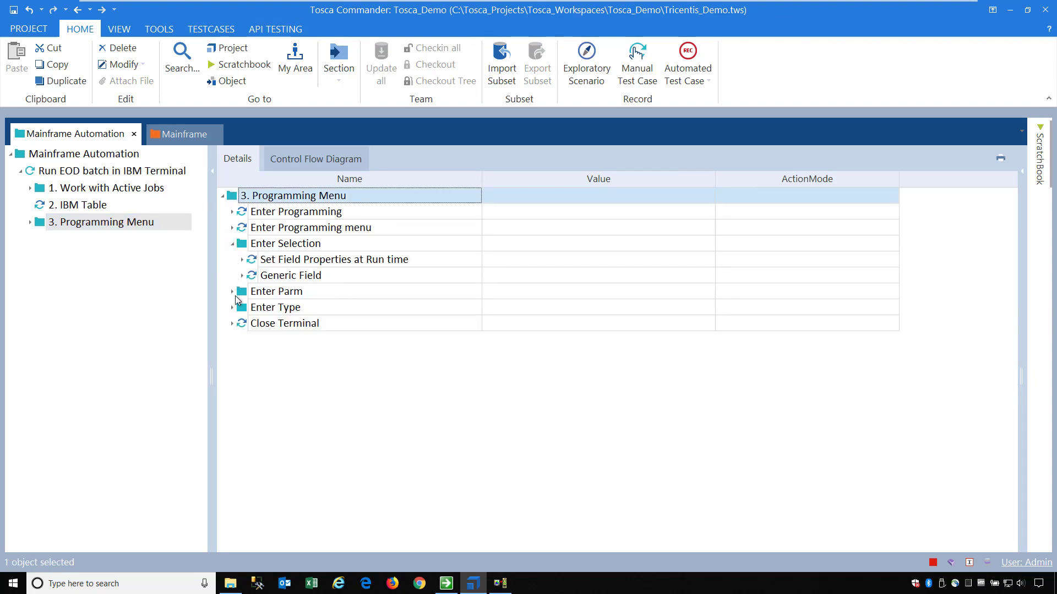
left_click(232, 307)
left_click(233, 292)
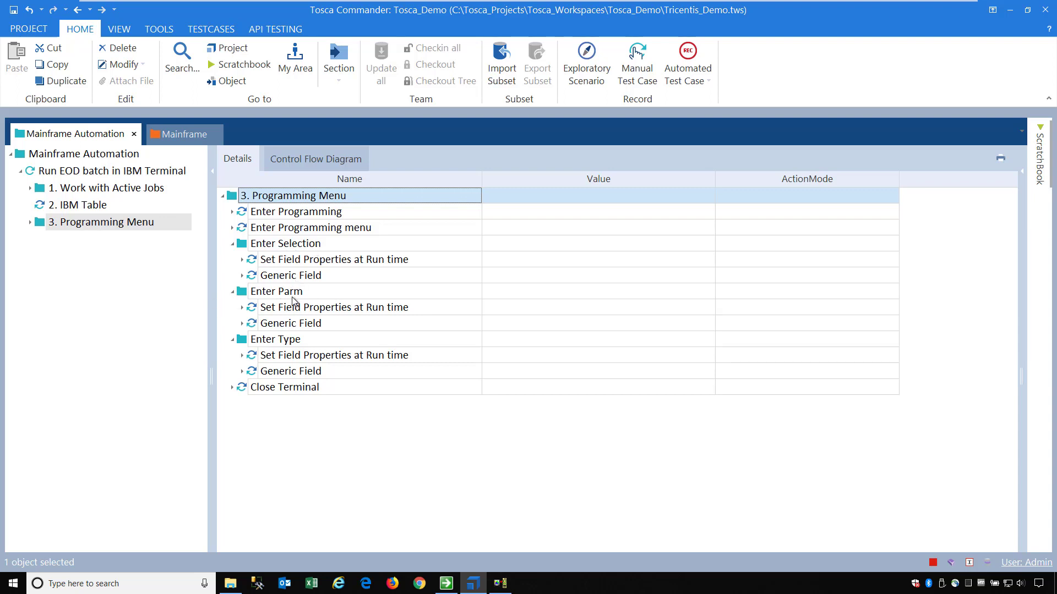
left_click(503, 586)
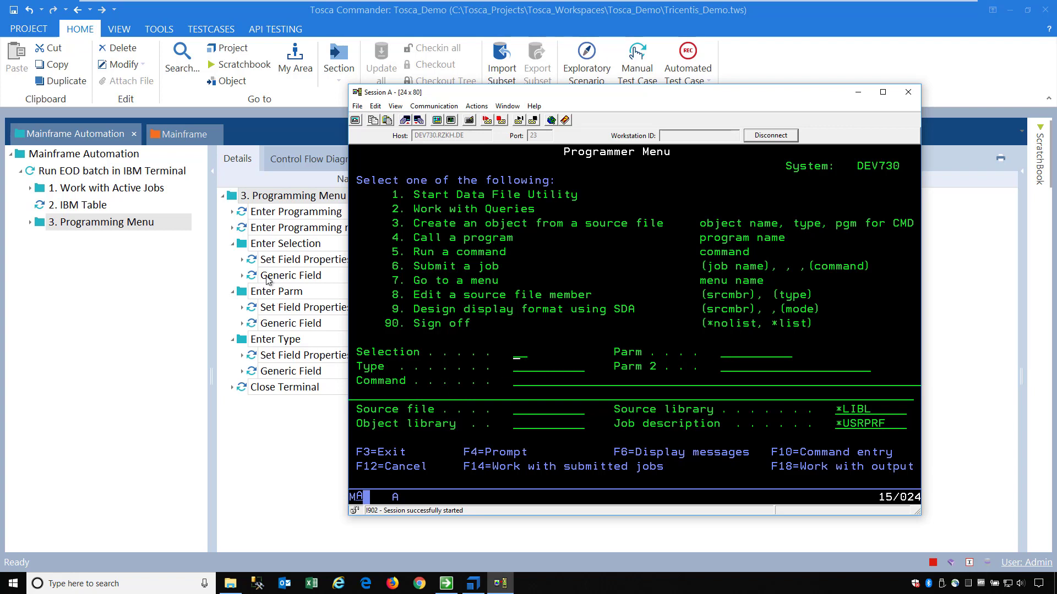
Compare Enter Parm's buffer values (Row=15, Col=53, Length=10) with the Parm field's position in the terminal
left_click(272, 415)
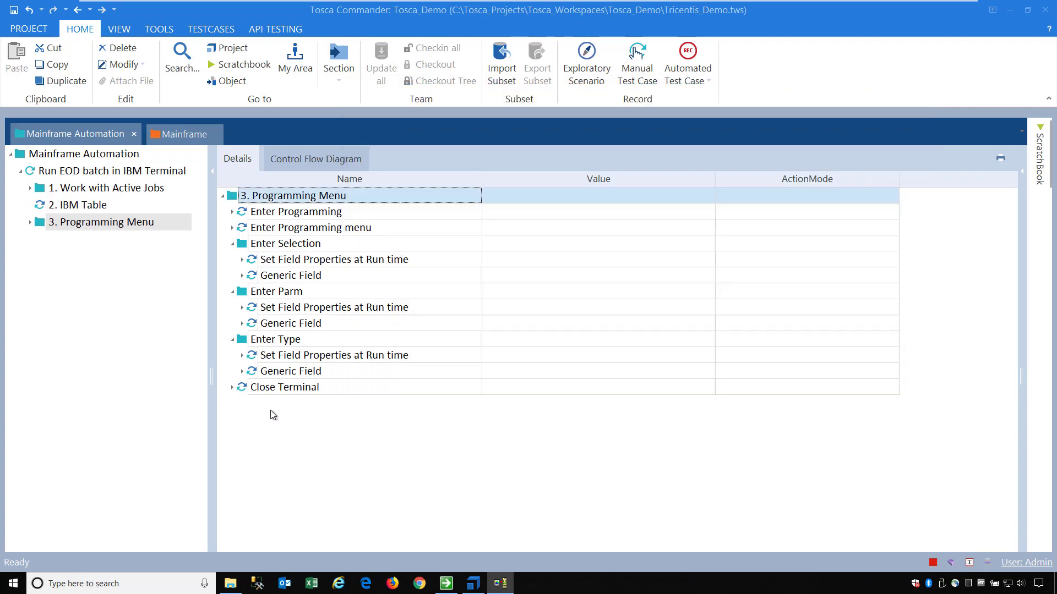
left_click(254, 261)
left_click(260, 246)
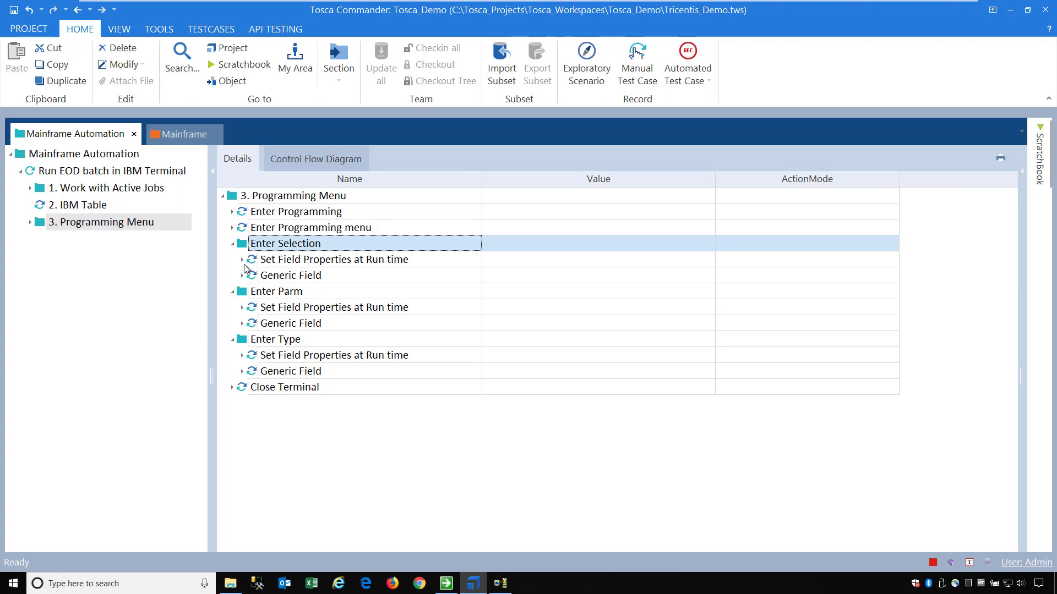
left_click(242, 307)
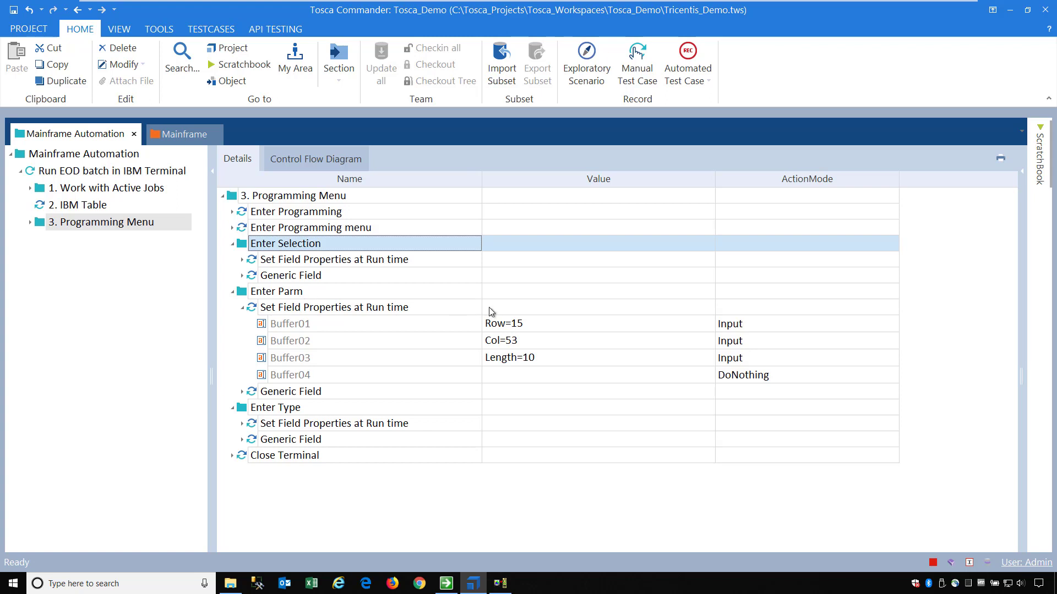
left_click(501, 325)
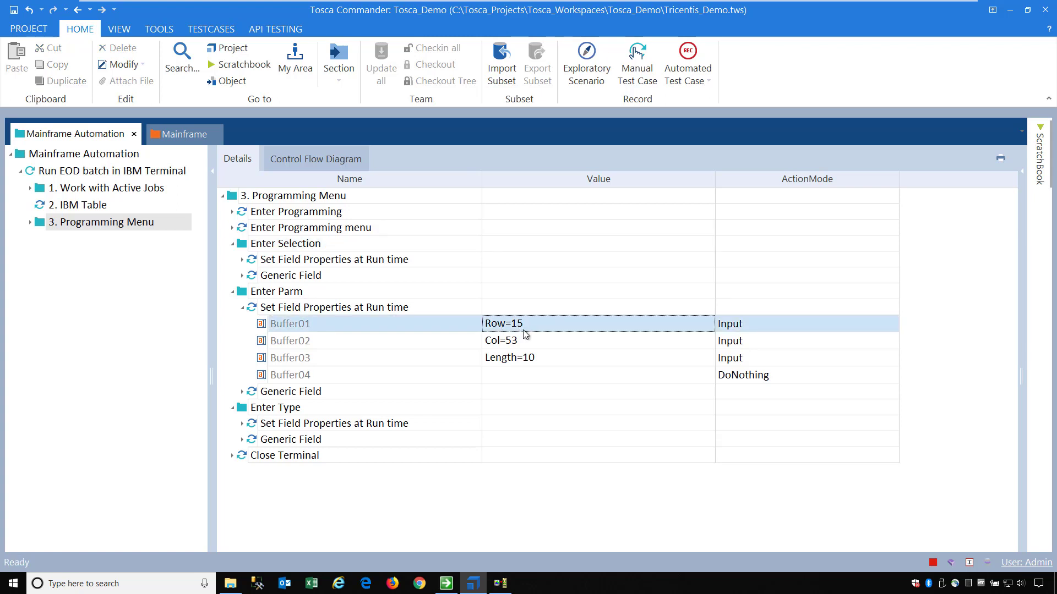
left_click(517, 344)
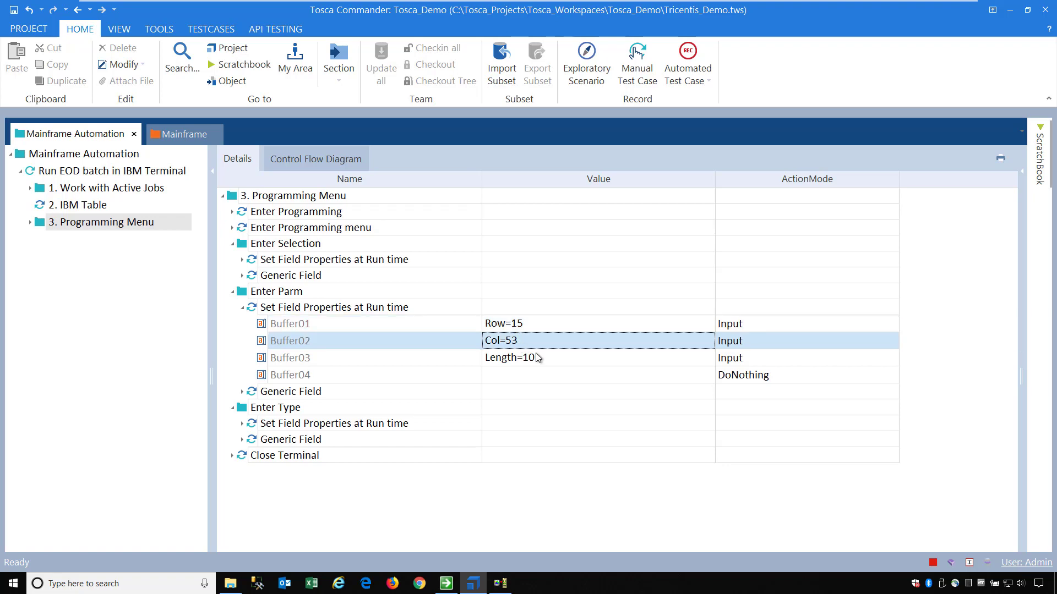
left_click(538, 363)
left_click(506, 583)
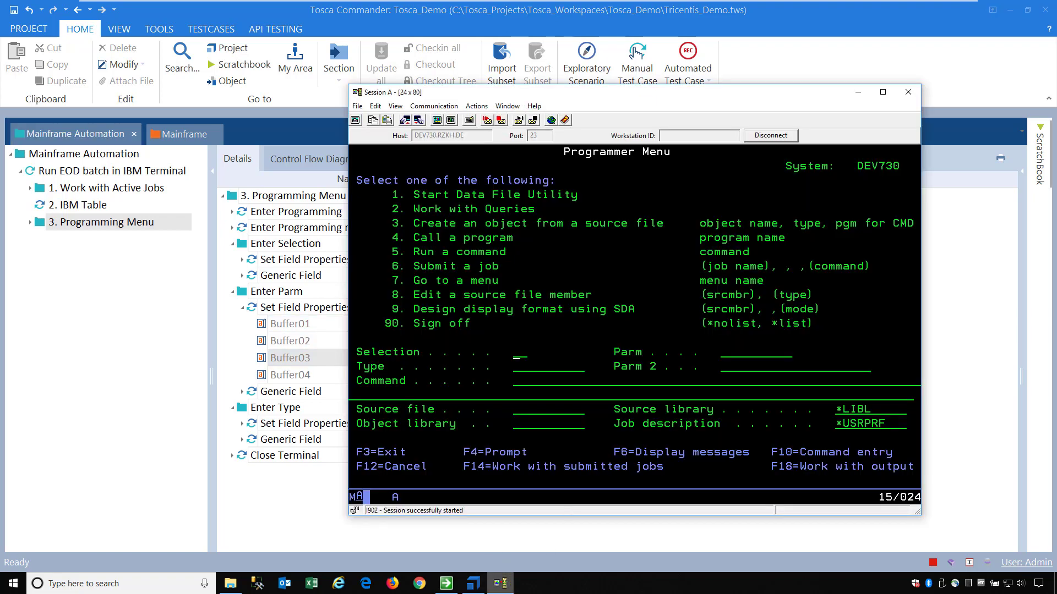
left_click(724, 358)
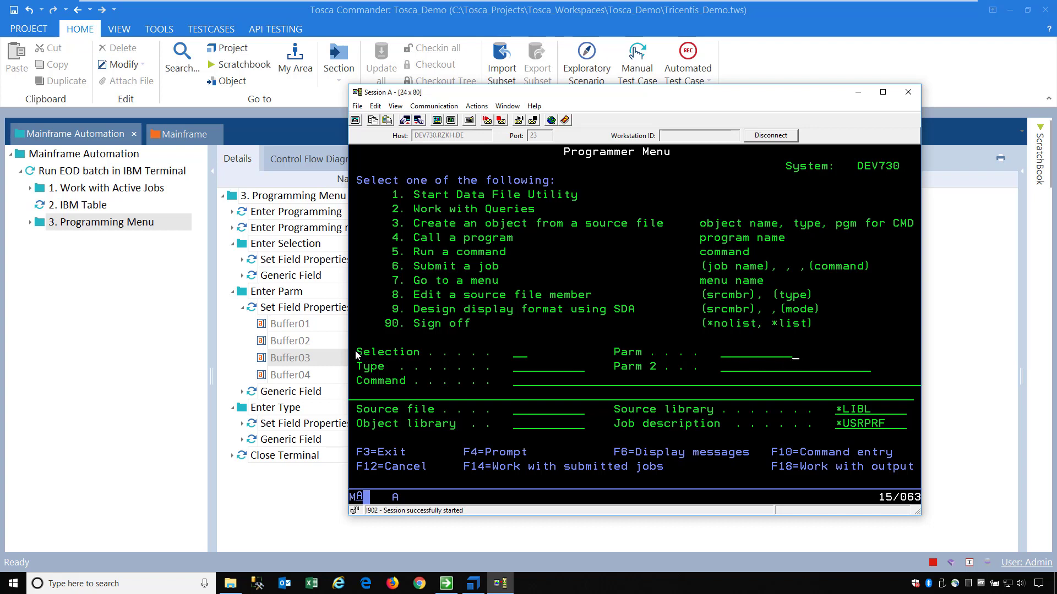
Jump from Enter Parm's Generic Field Input Field (input test1) to its Mainframe module attribute
left_click(317, 312)
left_click(243, 391)
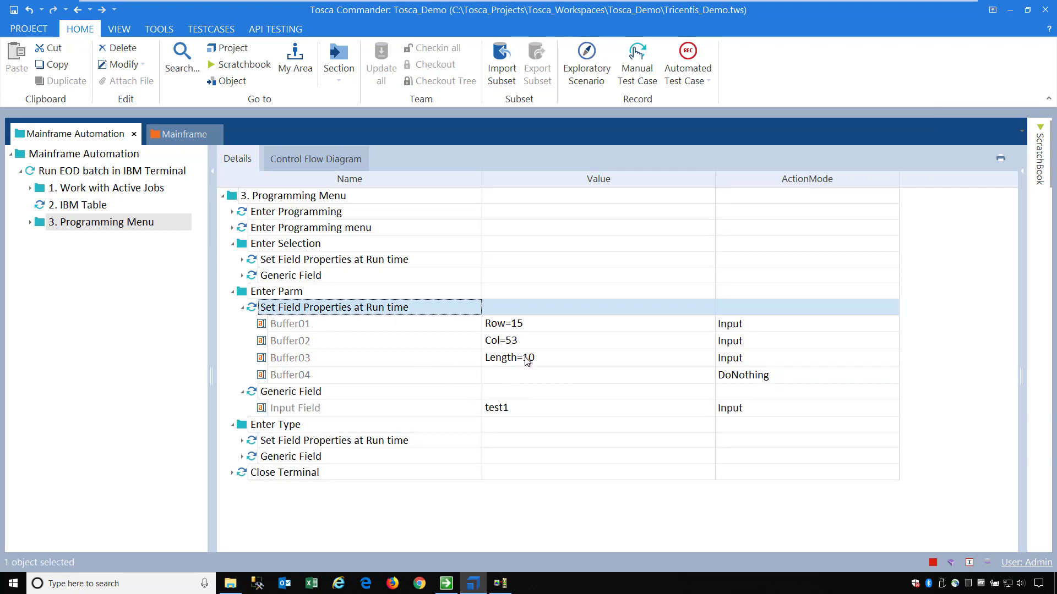
left_click(324, 410)
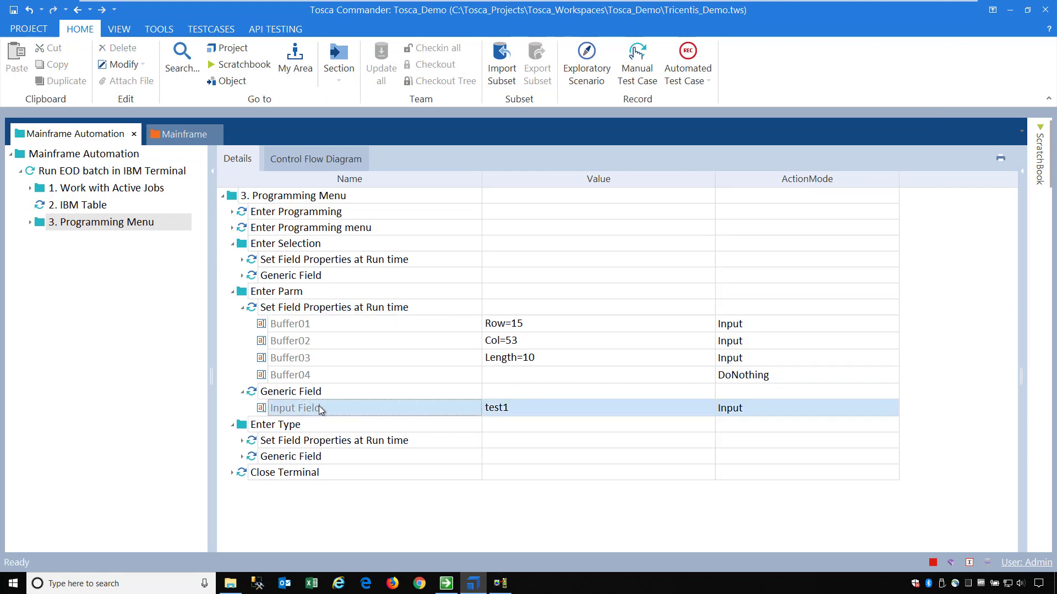
right_click(318, 406)
left_click(365, 415)
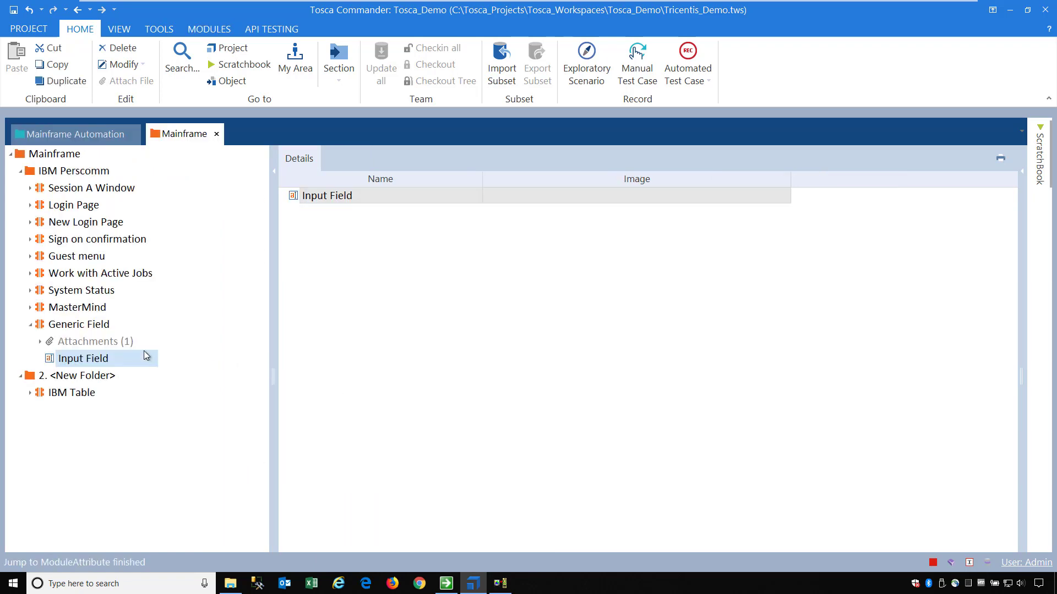
Review the Input Field attribute's properties, then match Enter Type's Row=16, Col=24, Length=10 and test2 against the terminal
left_click(1023, 184)
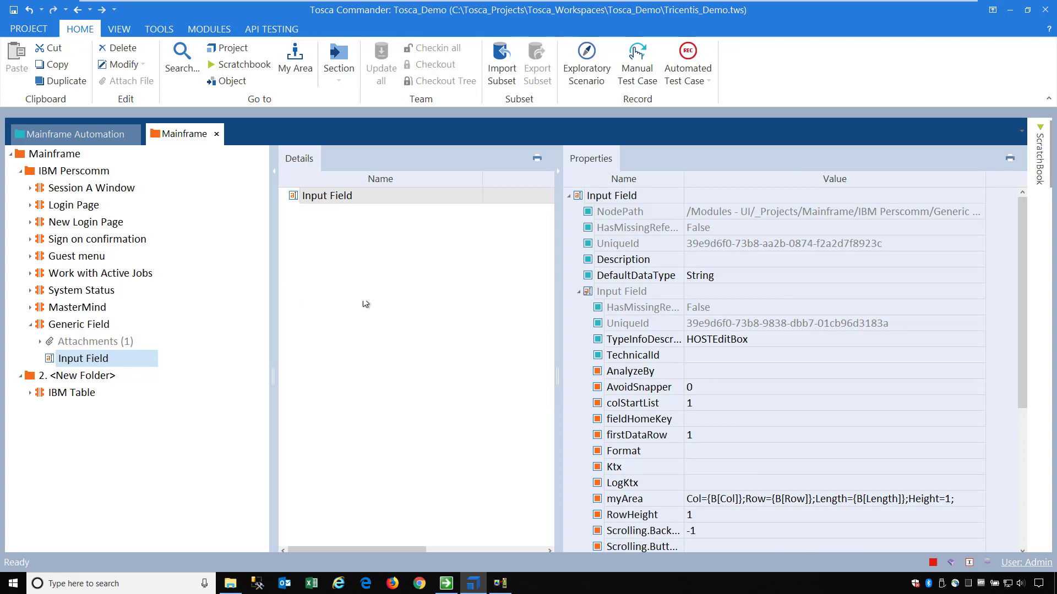
left_click(105, 135)
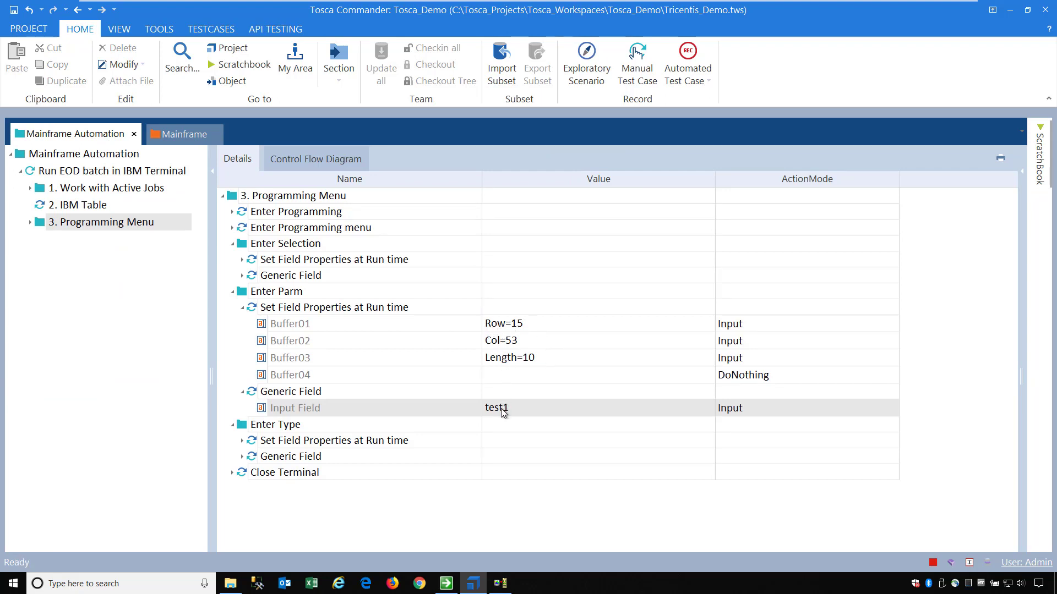
left_click(243, 441)
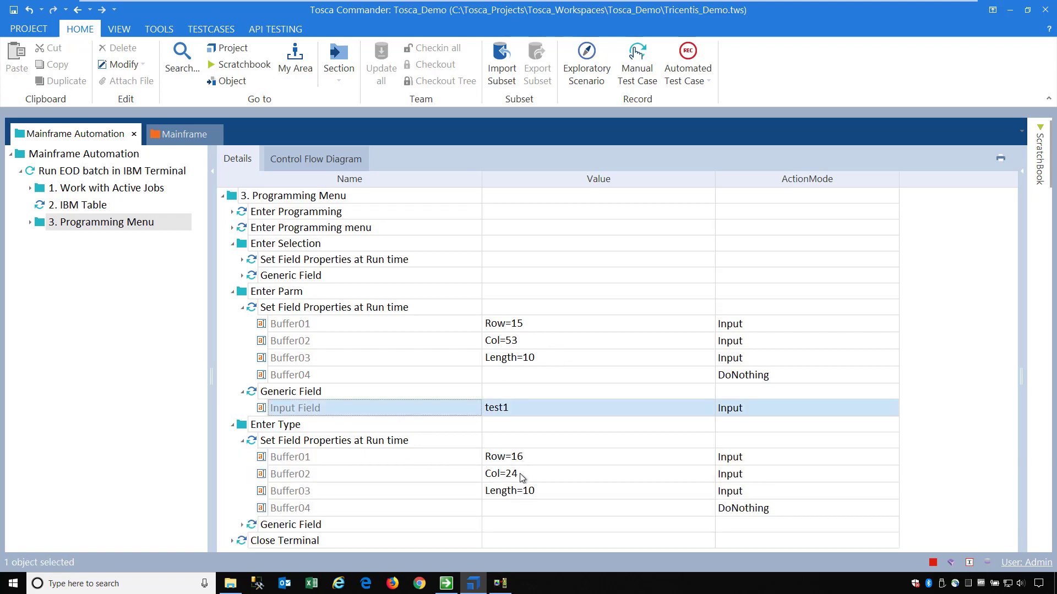
left_click(501, 583)
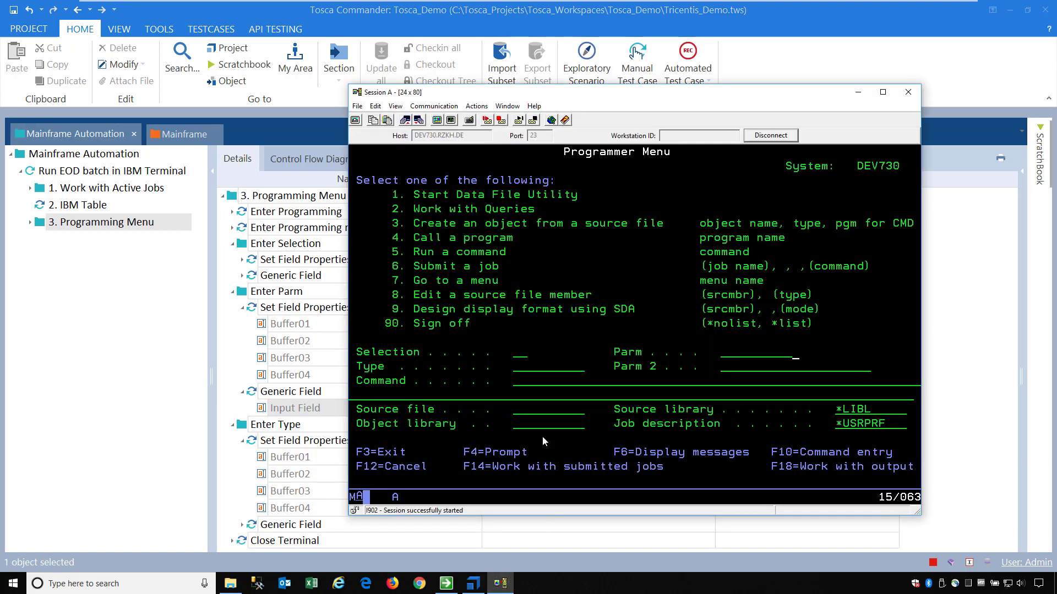
left_click(518, 375)
left_click(401, 523)
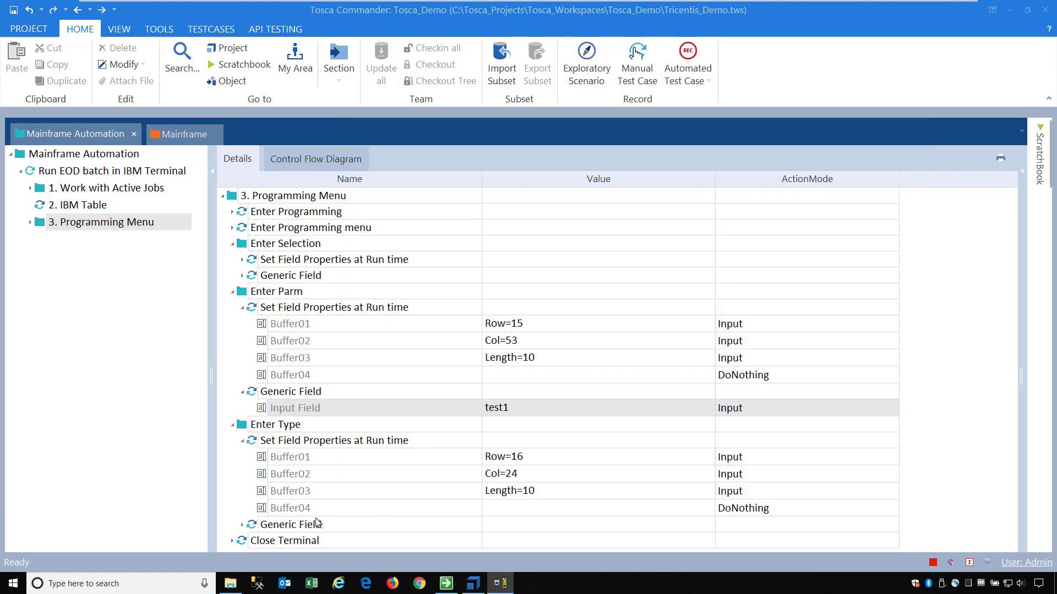
left_click(243, 525)
Collapse the Parm and Type nodes and multi-select Enter Selection, Enter Parm and Enter Type
scroll(329, 493, "down", 1)
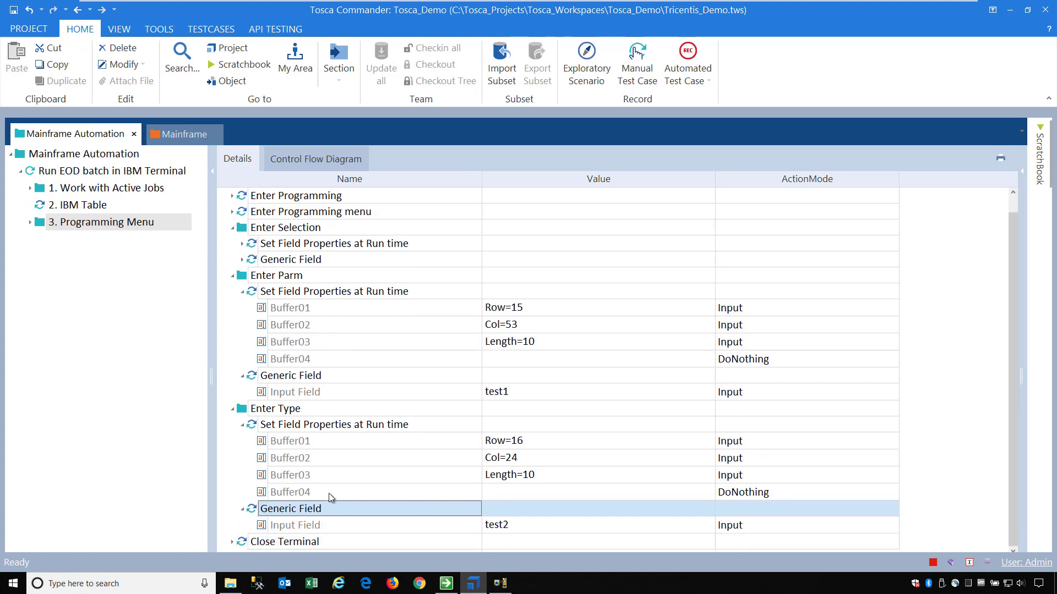
left_click(312, 379)
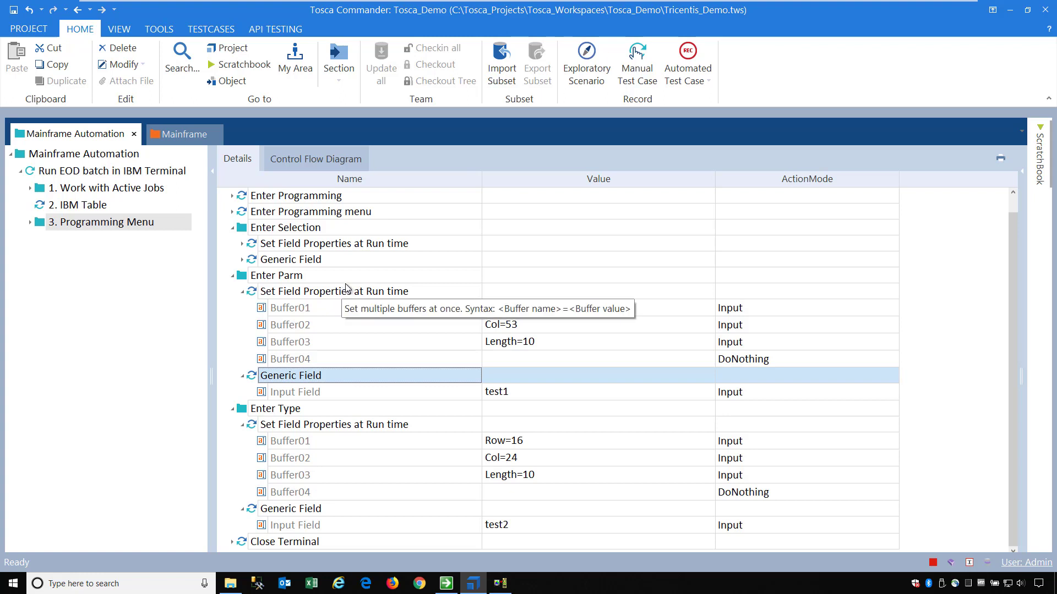
left_click(242, 292)
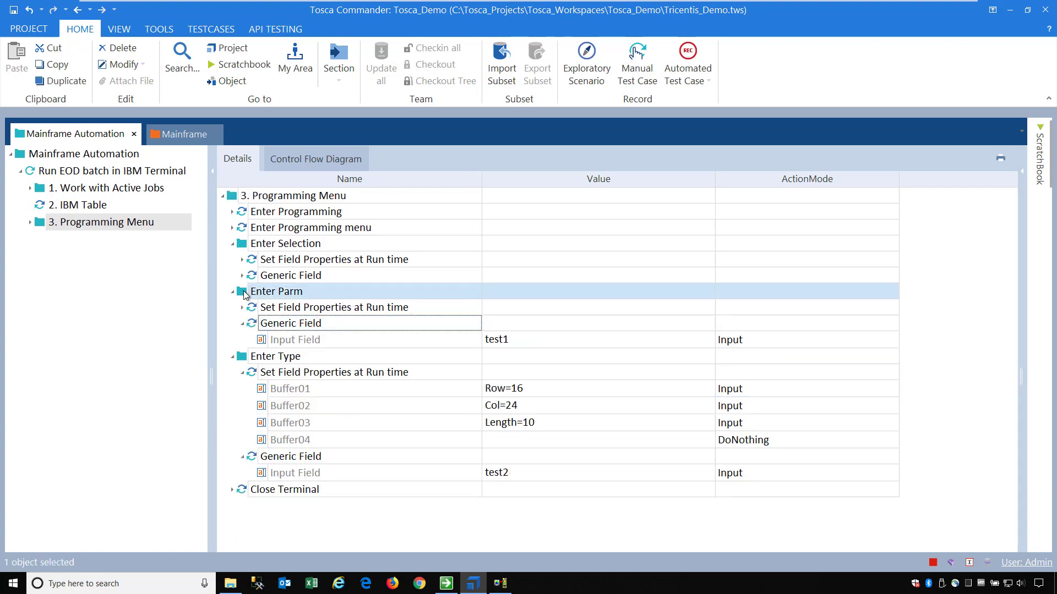
left_click(242, 324)
left_click(242, 357)
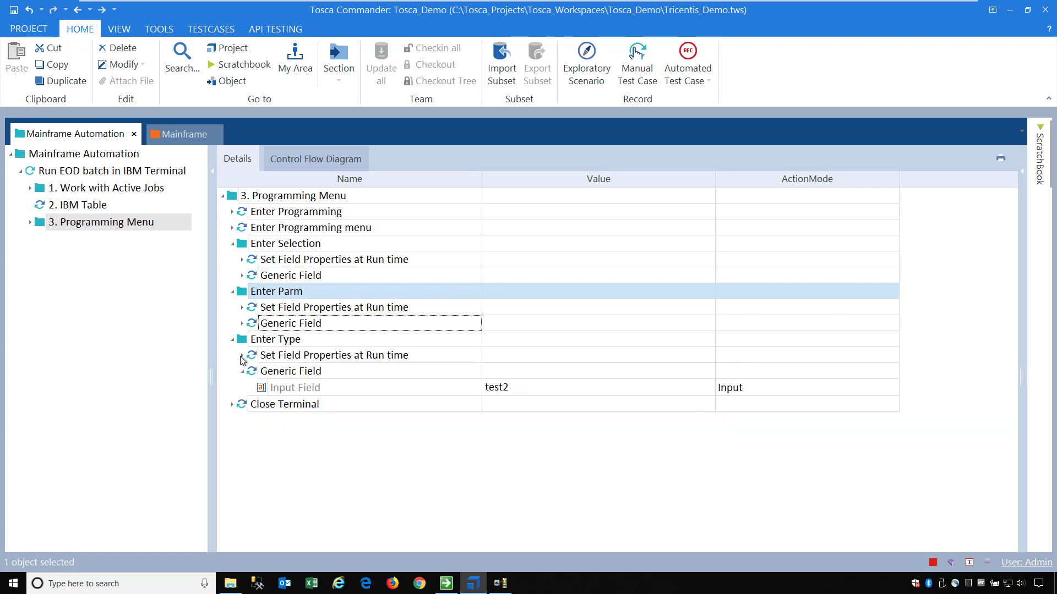
left_click(271, 246)
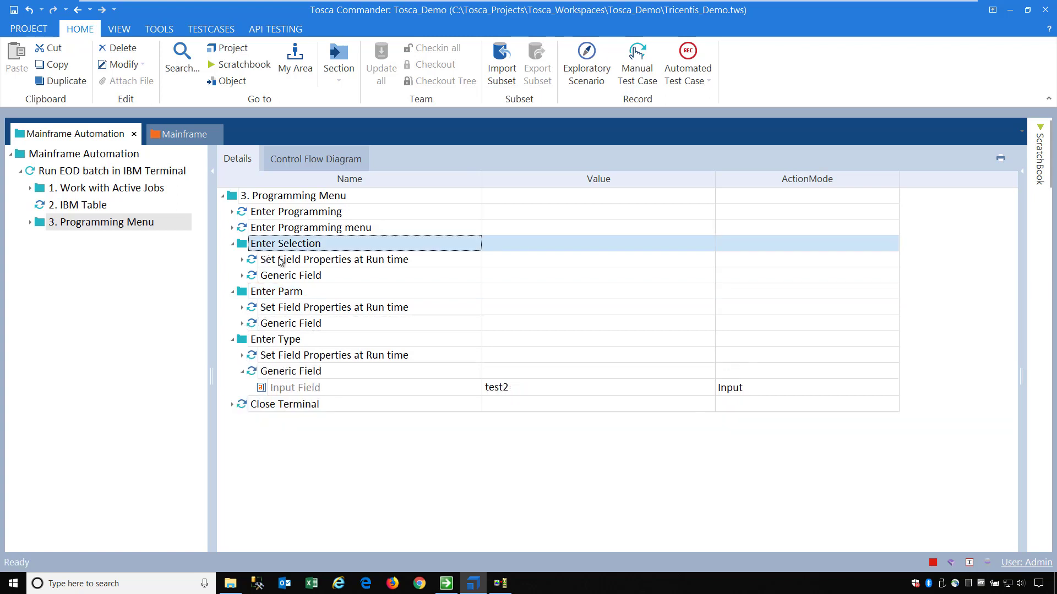
left_click(276, 291, "ctrl")
left_click(275, 341, "ctrl")
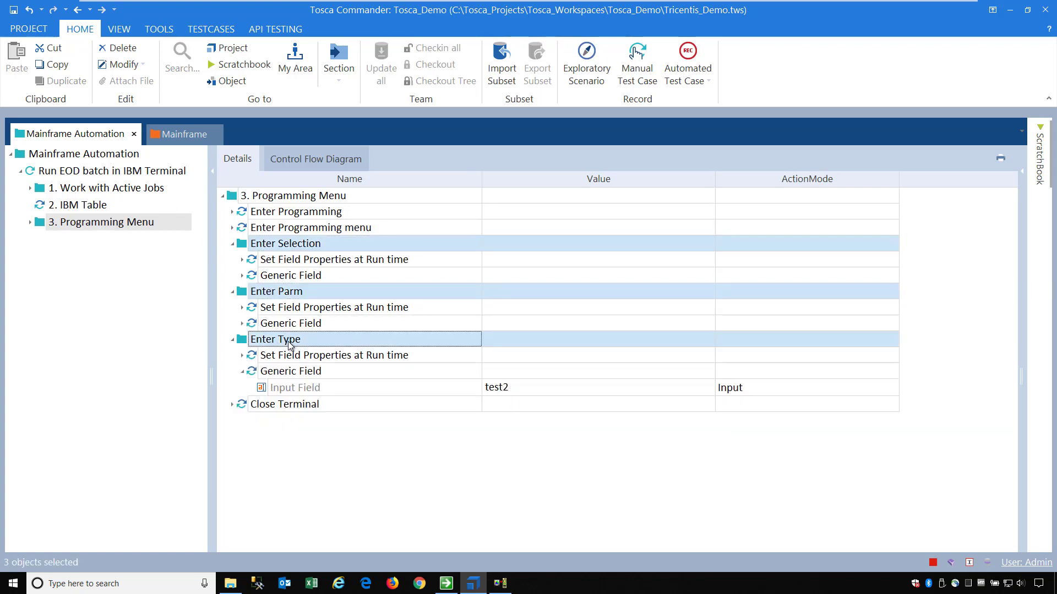
Run the three Enter steps in ScratchBook, entering 2, test1 and TEST2 into the terminal fields
right_click(345, 247)
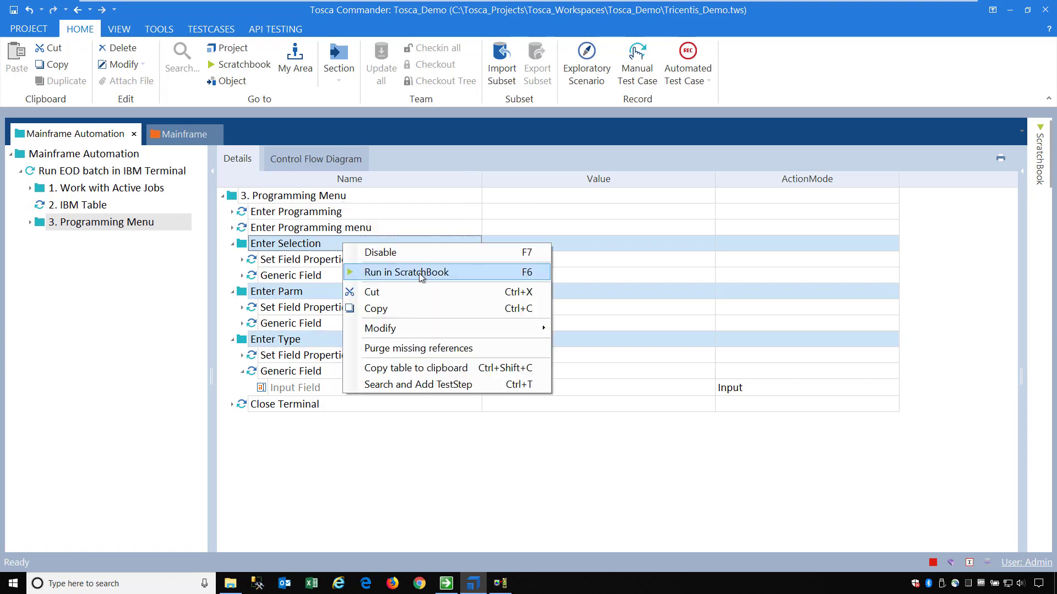
left_click(443, 269)
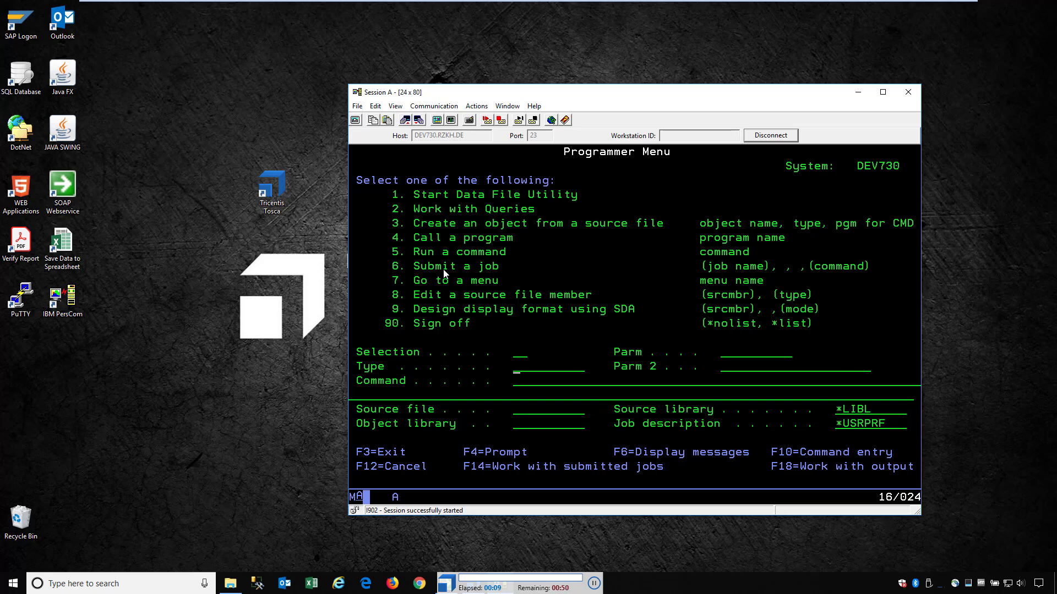
type("2")
key("Tab")
type("test1")
key("Tab")
type("TEST2")
key("Tab")
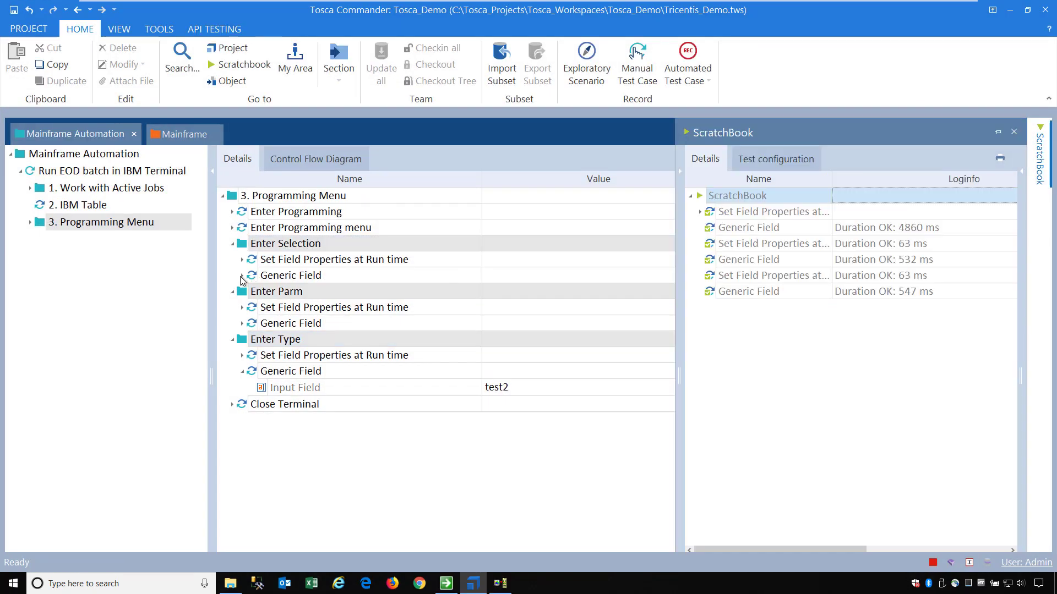
Check the values entered by the Selection and Parm steps, then minimize Tosca Commander to view the terminal
left_click(242, 277)
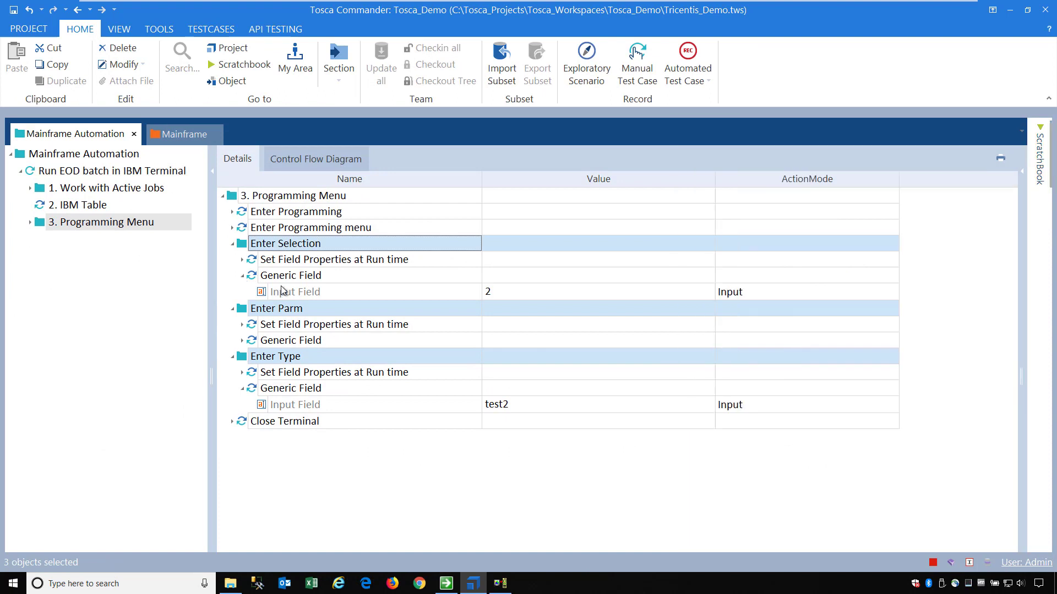
left_click(242, 341)
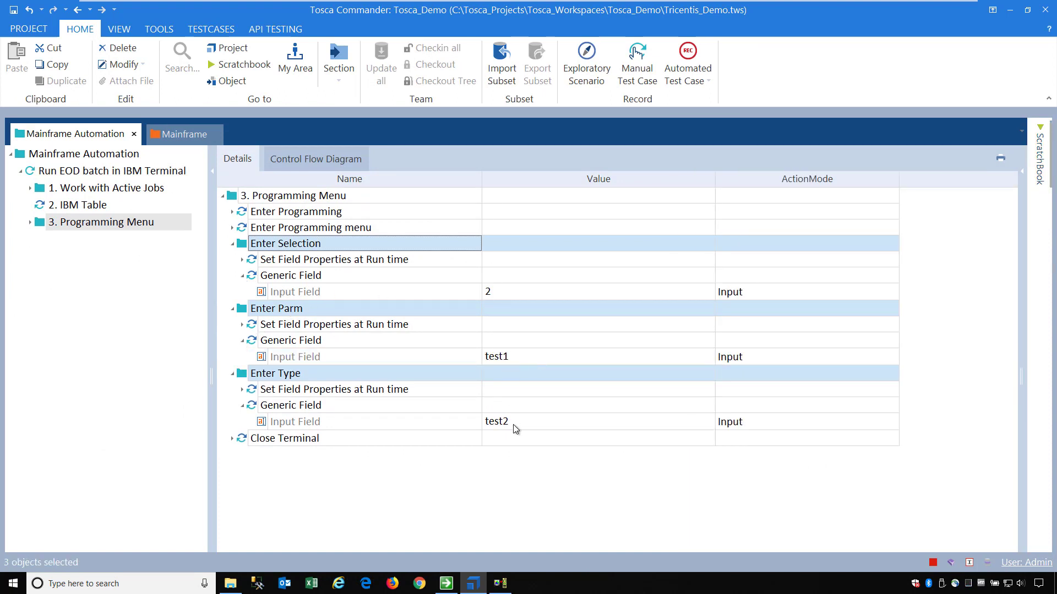
left_click(243, 325)
left_click(242, 325)
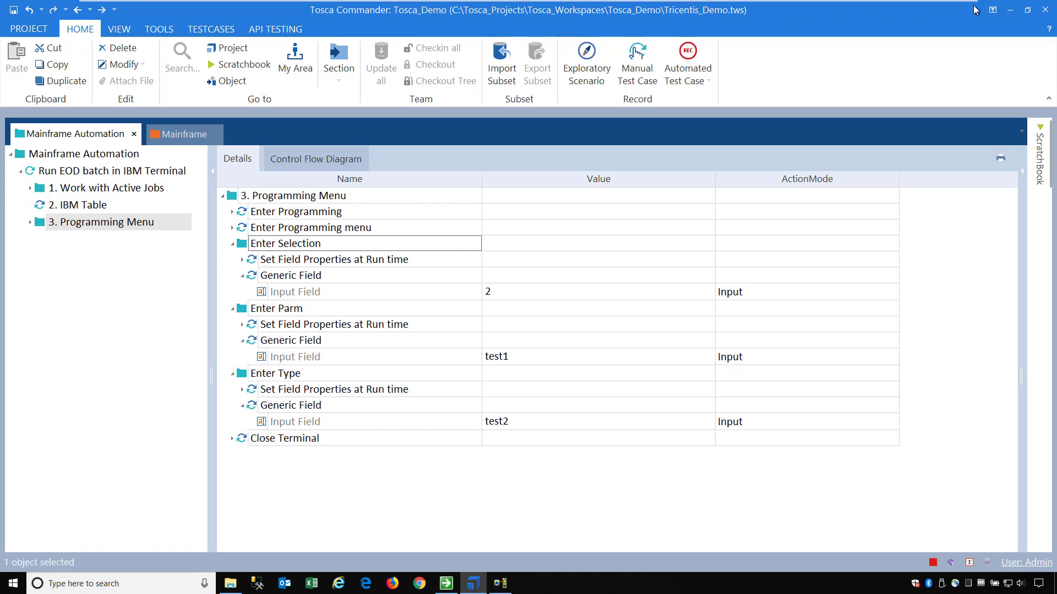
left_click(1011, 9)
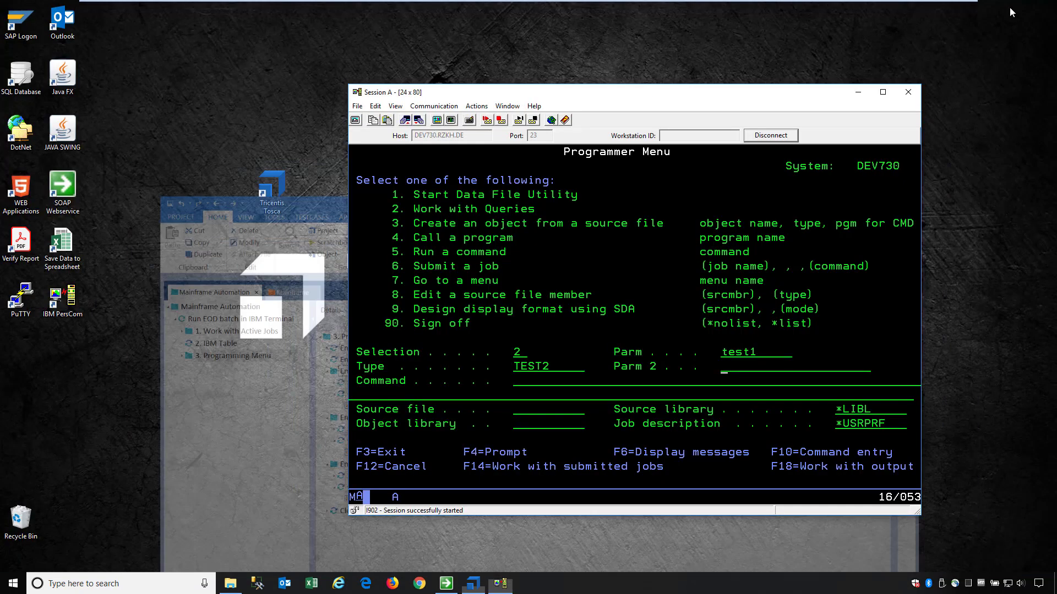